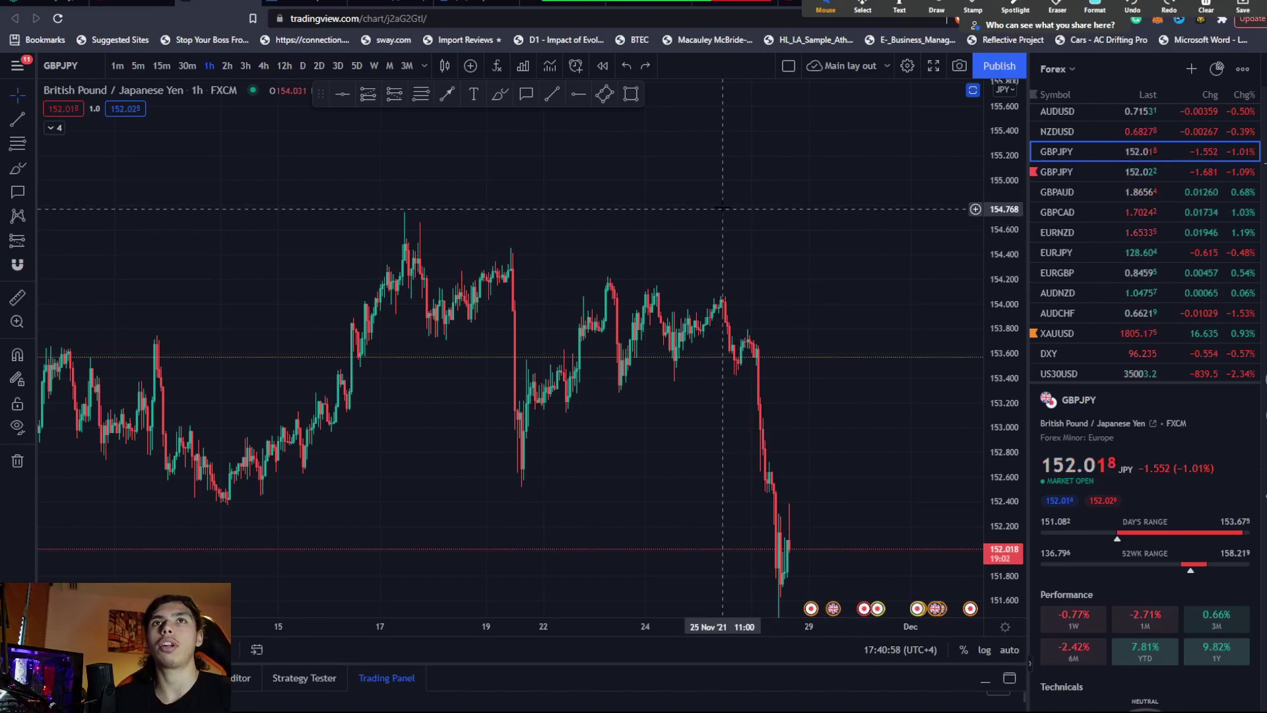
Step: Switch the GBPJPY chart to the daily timeframe and frame the decline from the October peak through late November
drag(679, 264, 682, 580)
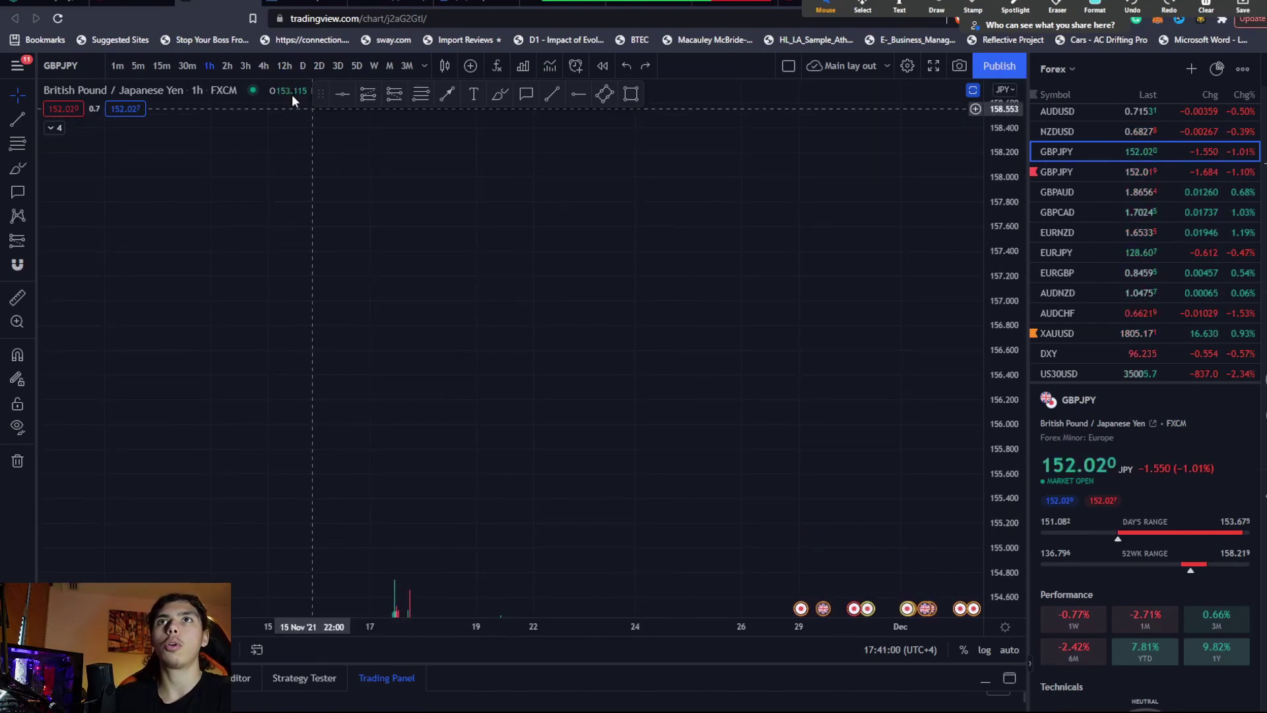
click(302, 66)
drag(593, 318, 612, 155)
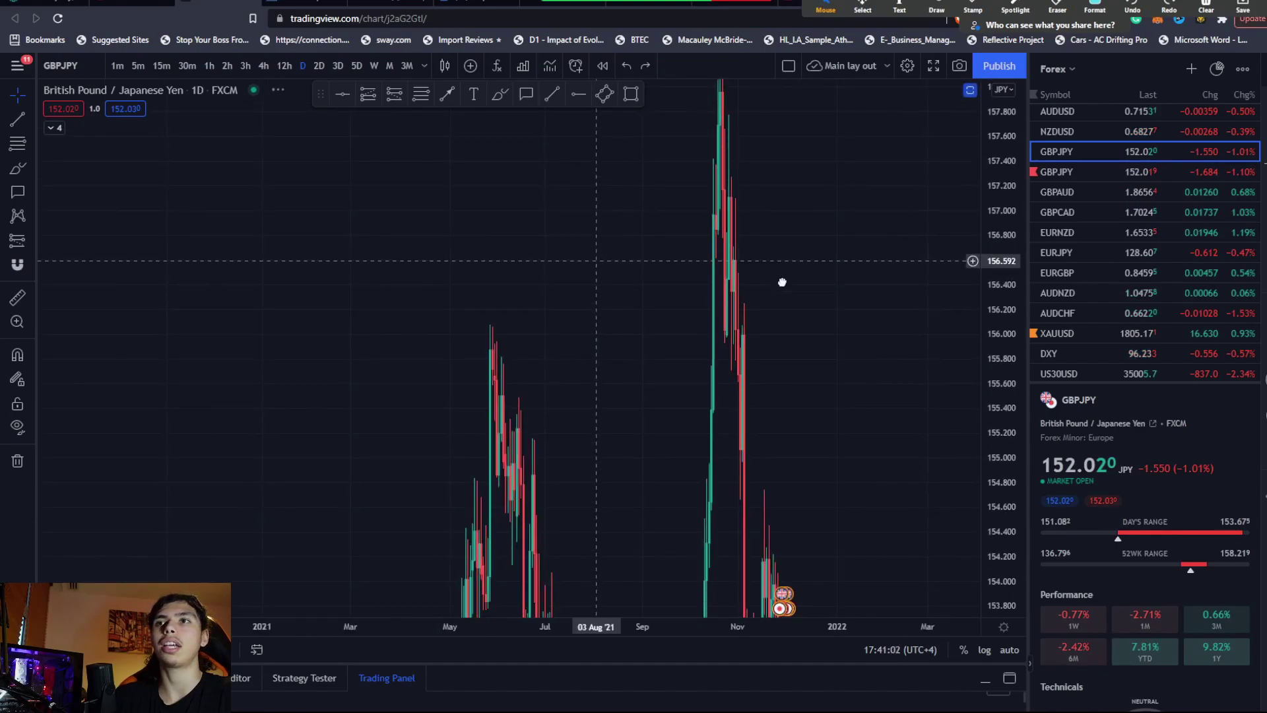
drag(1010, 181, 1003, 530)
scroll(885, 448, up, 4)
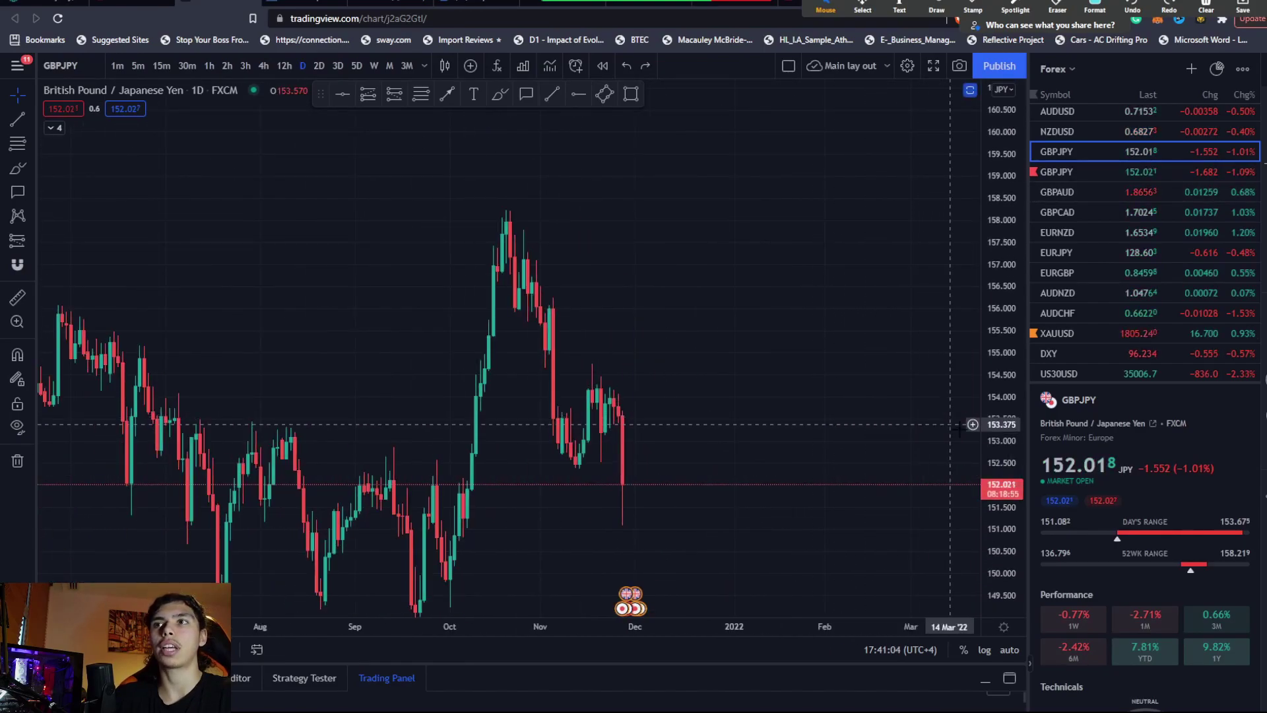
scroll(958, 298, up, 5)
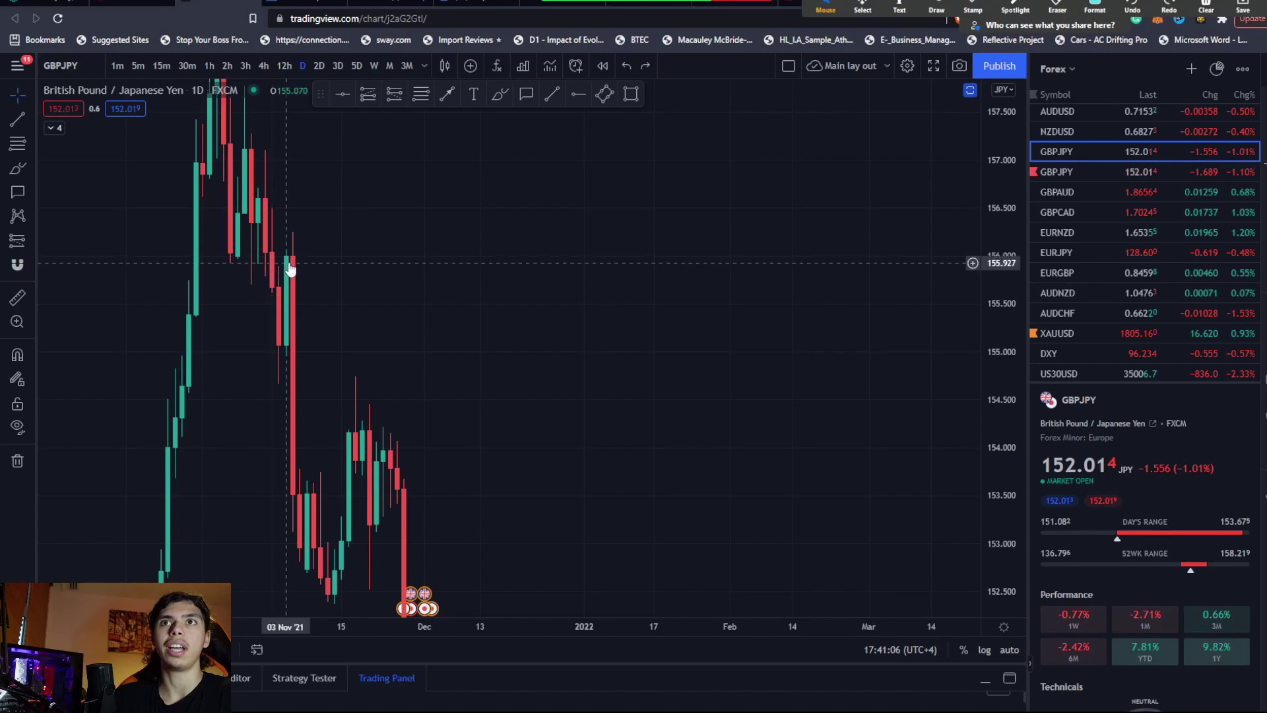
drag(286, 262, 492, 285)
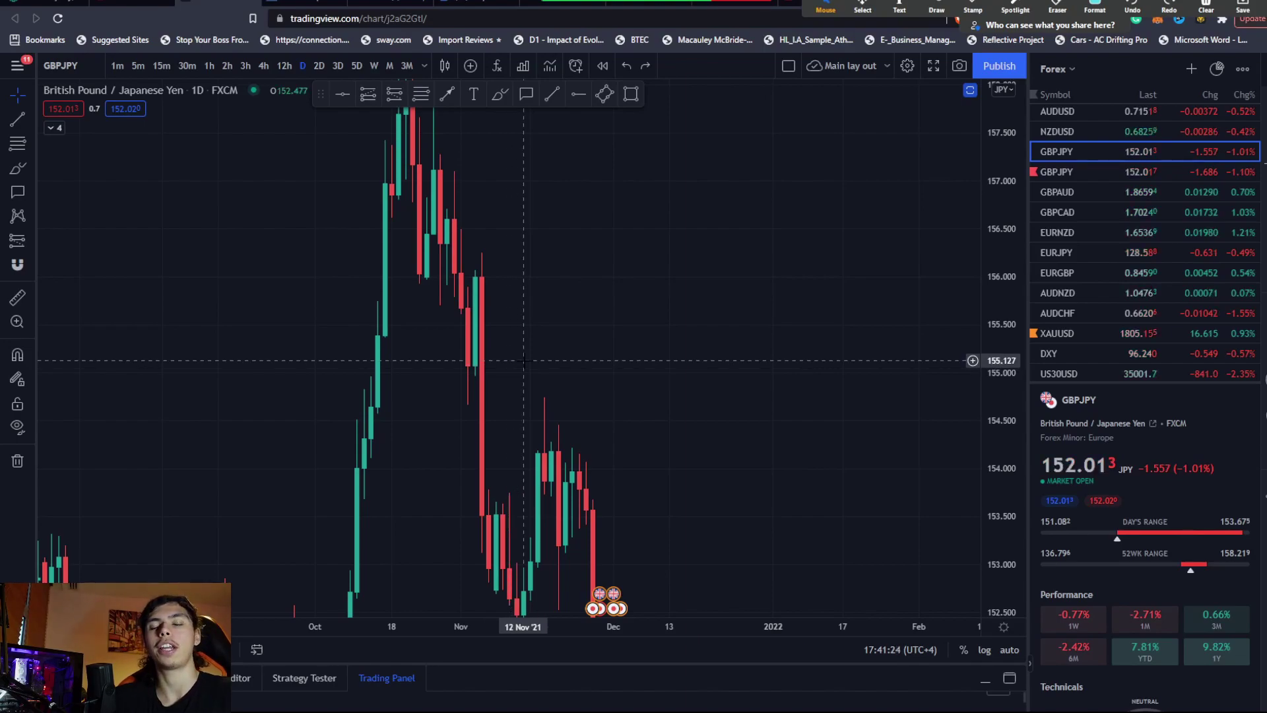
scroll(540, 378, up, 1)
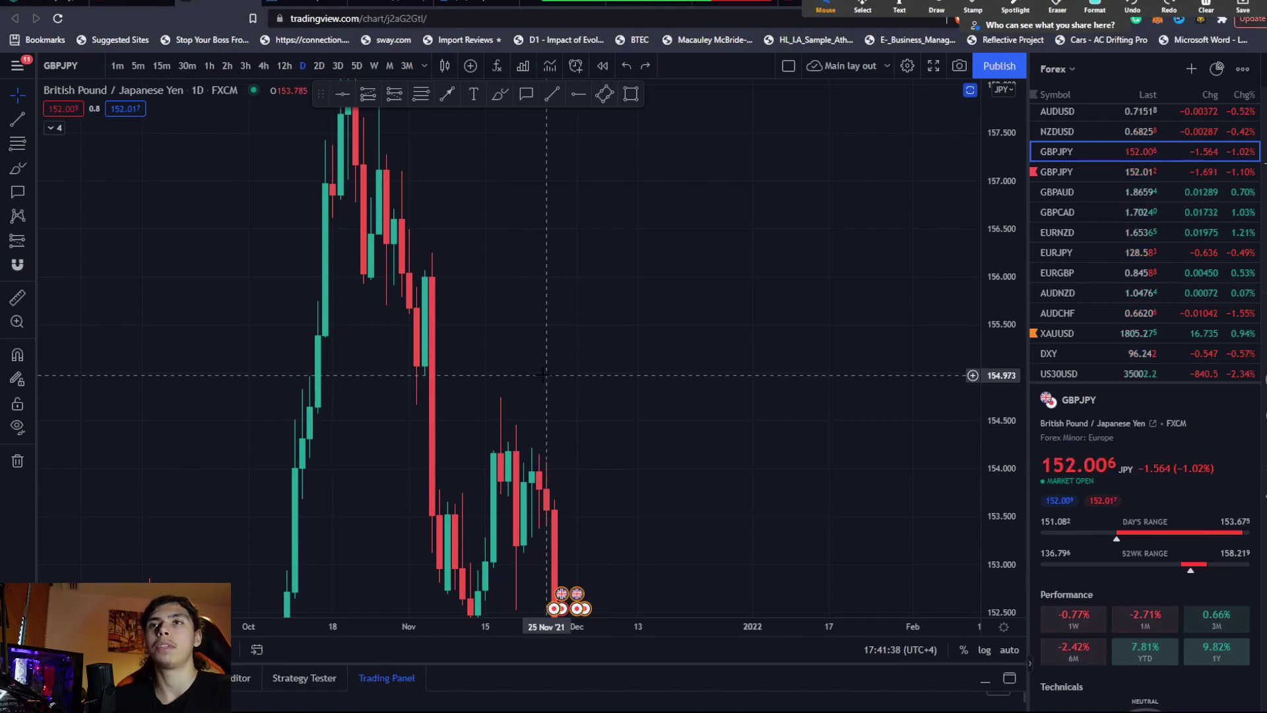
scroll(544, 374, up, 2)
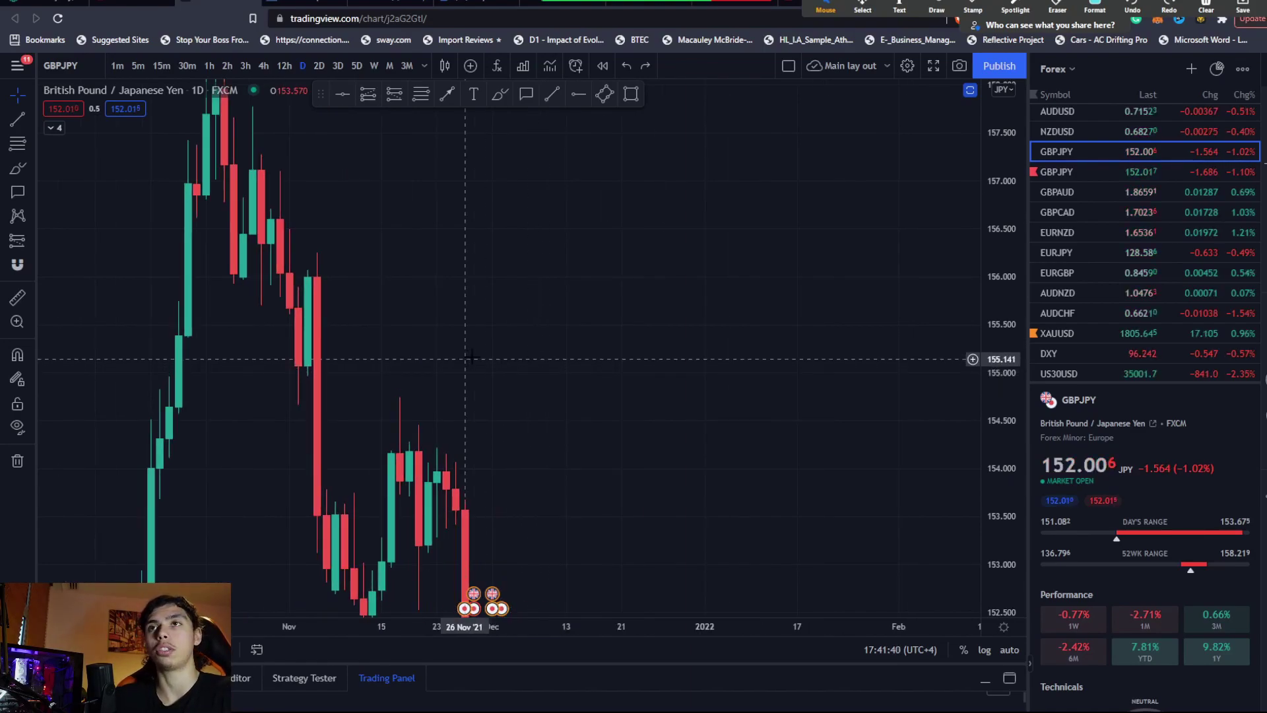
drag(463, 359, 546, 339)
drag(992, 210, 994, 251)
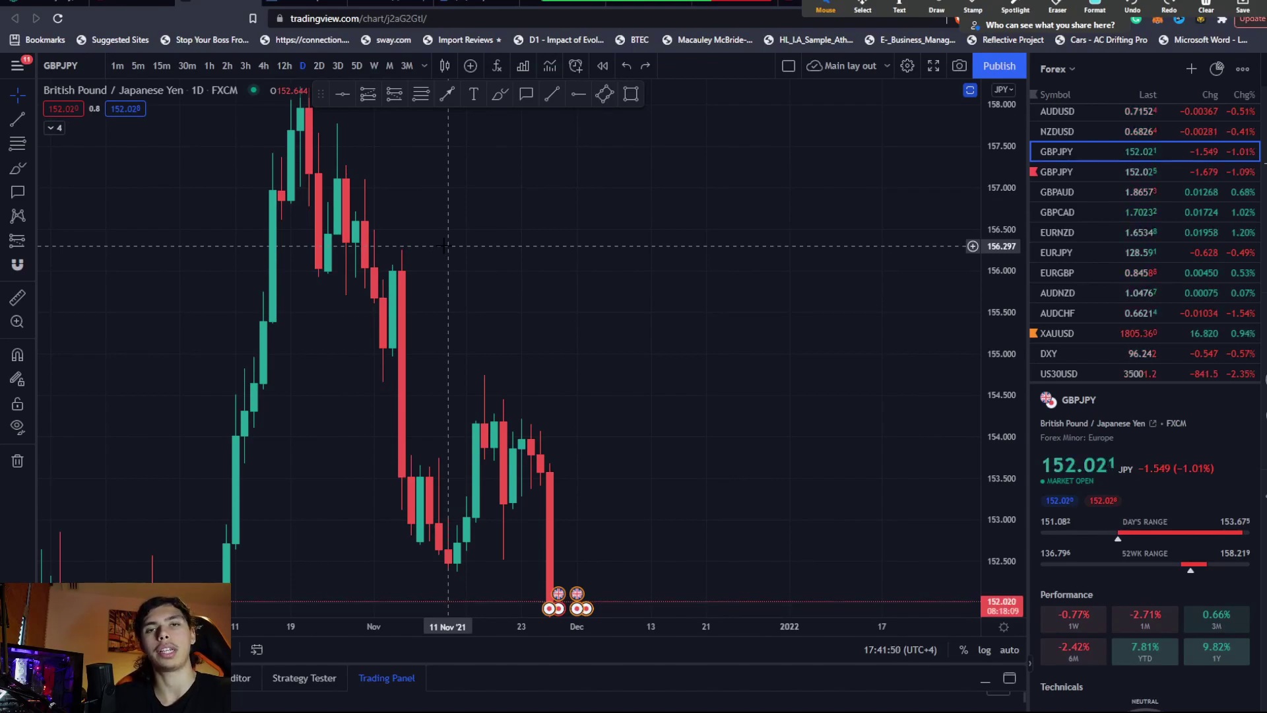
drag(445, 255, 473, 282)
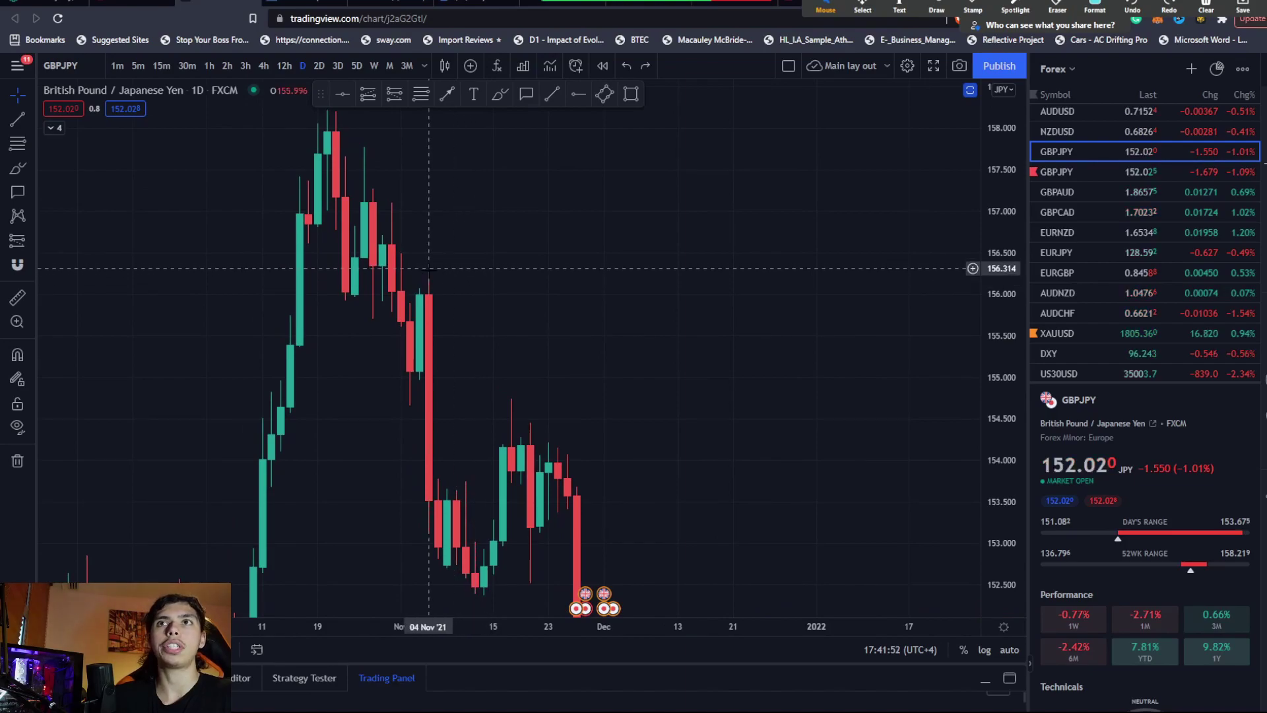
Step: Sketch a freehand falling zigzag and a rising zigzag in the empty chart area beside the daily candles
drag(576, 265, 310, 472)
click(15, 170)
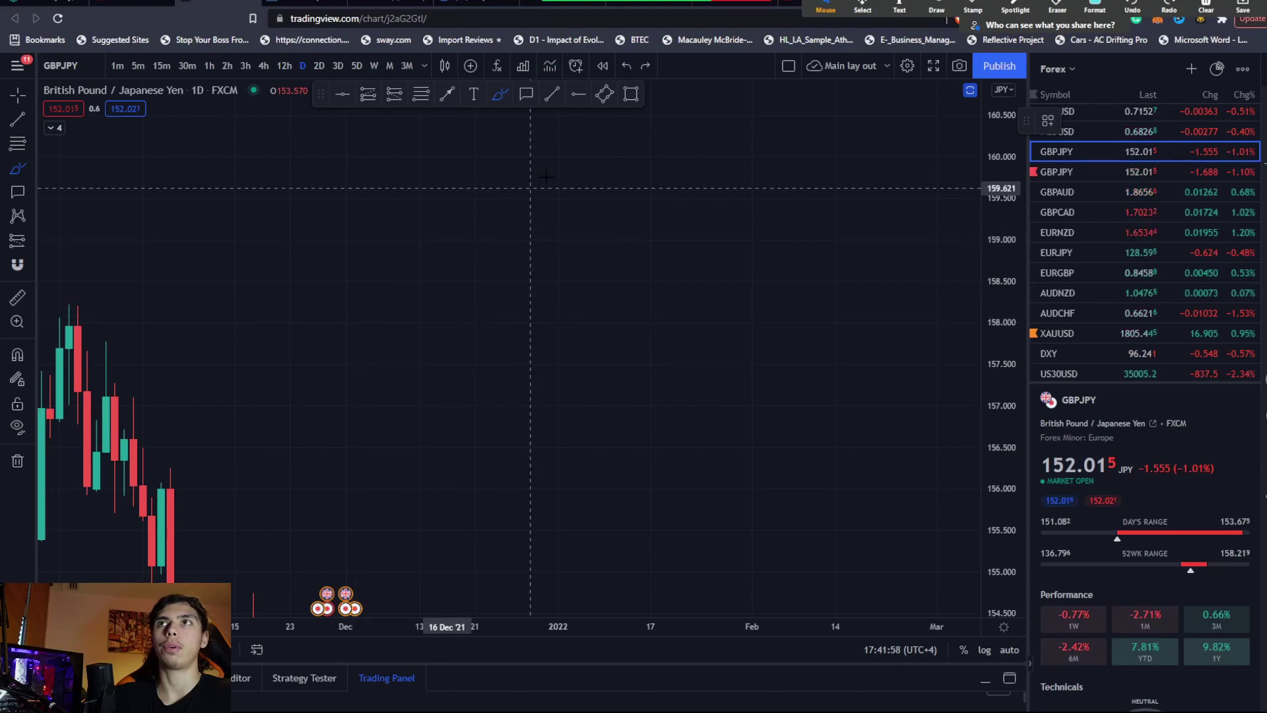
click(936, 6)
click(932, 37)
drag(419, 318, 441, 291)
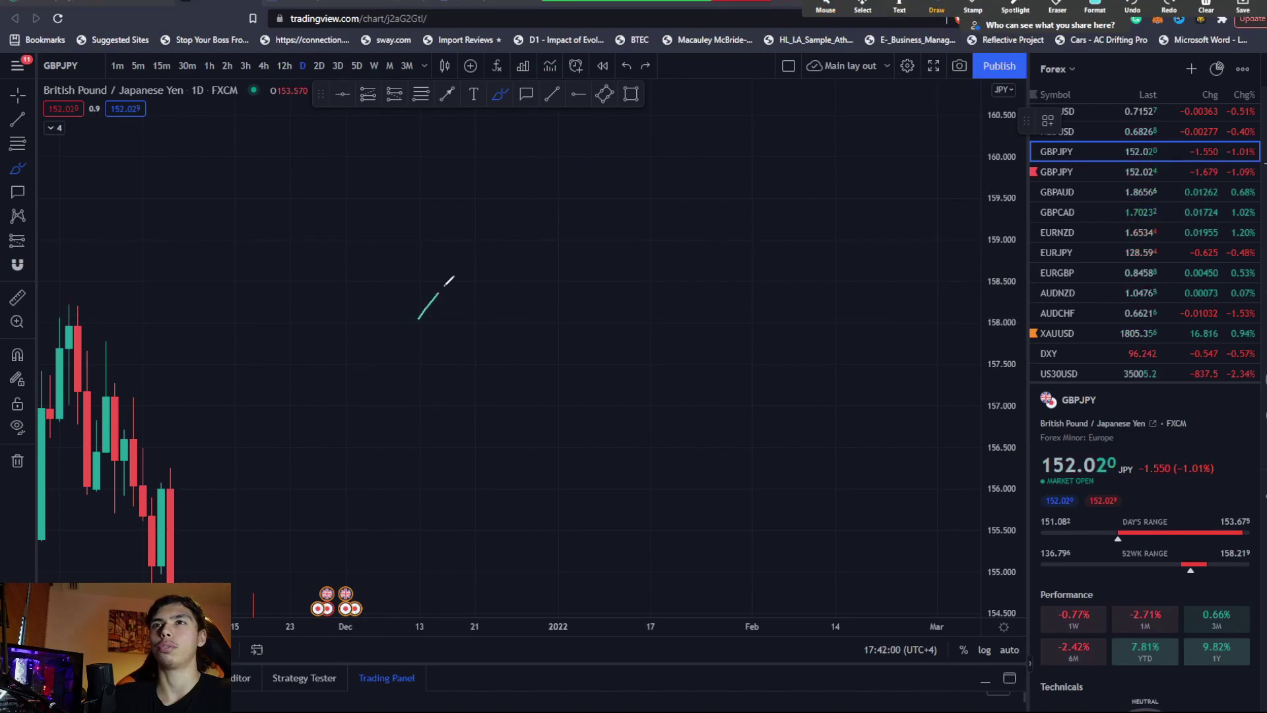
mouse_move(525, 359)
mouse_down()
mouse_move(597, 340)
mouse_move(606, 459)
mouse_move(666, 495)
mouse_move(674, 560)
mouse_up()
mouse_move(634, 228)
mouse_down()
mouse_move(681, 302)
mouse_move(738, 206)
mouse_move(766, 251)
mouse_move(818, 144)
mouse_move(840, 189)
mouse_up()
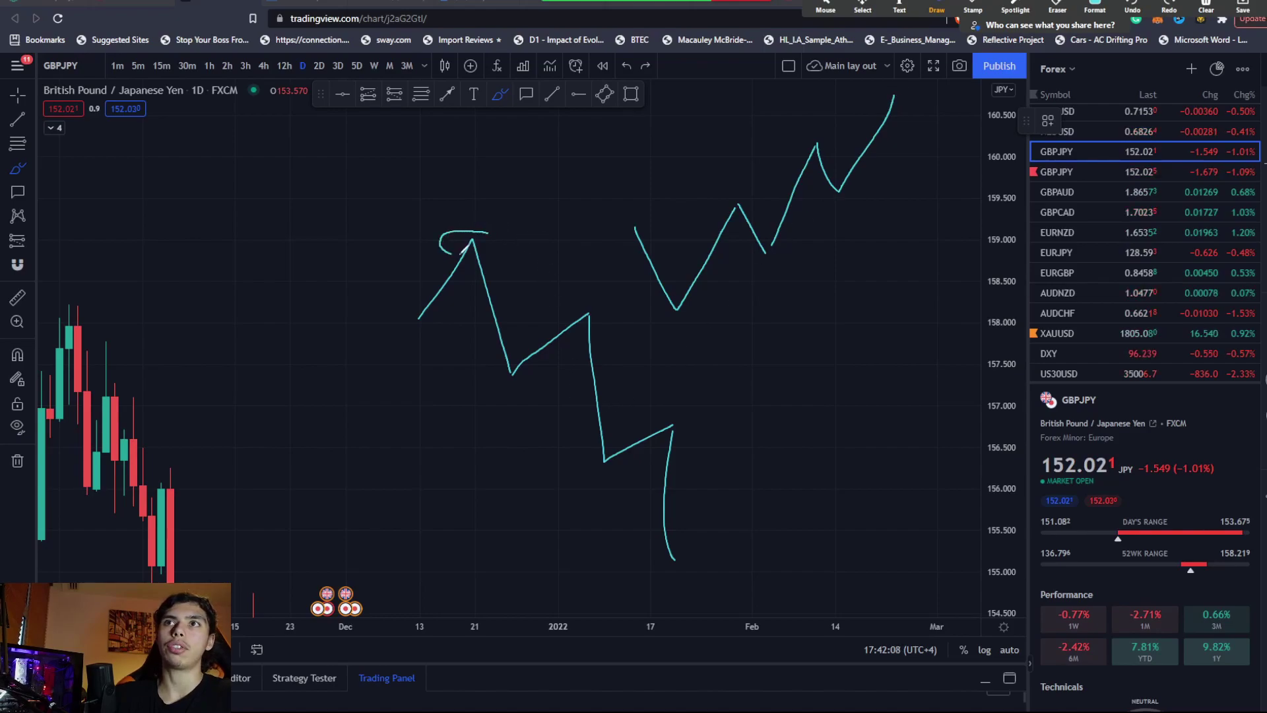
Step: Circle the first two swing highs and the first two swing lows on the sketched falling zigzag
drag(462, 253, 494, 223)
mouse_move(597, 305)
mouse_down()
mouse_move(566, 310)
mouse_move(597, 306)
mouse_up()
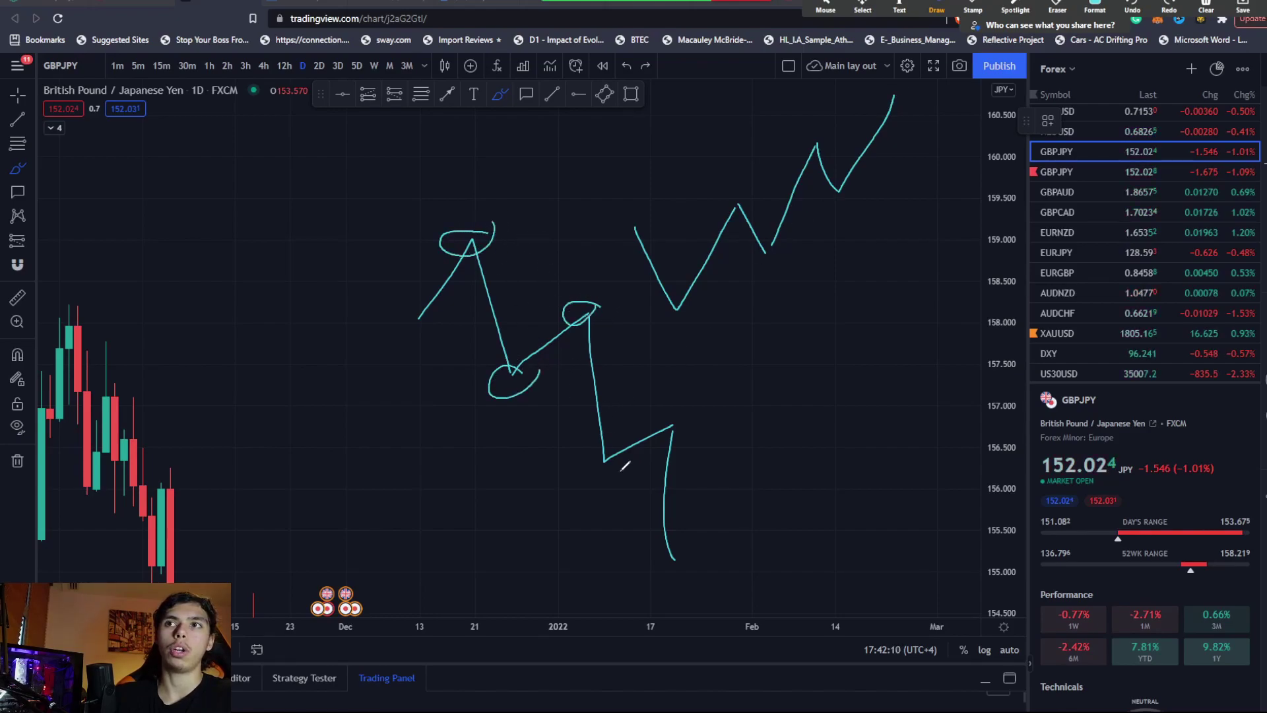
mouse_move(624, 462)
mouse_down()
mouse_move(581, 474)
mouse_move(606, 454)
mouse_up()
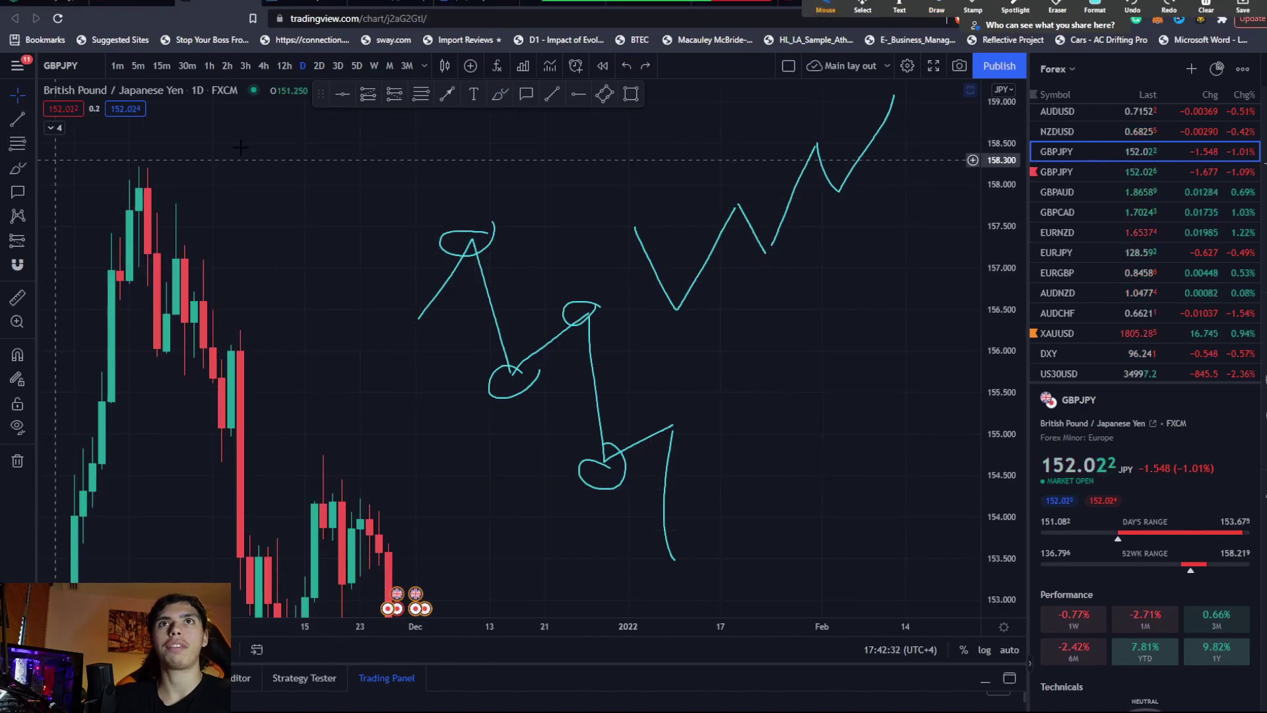
Step: Circle the lower highs and lower lows on the daily candles from the October peak to early November
click(937, 8)
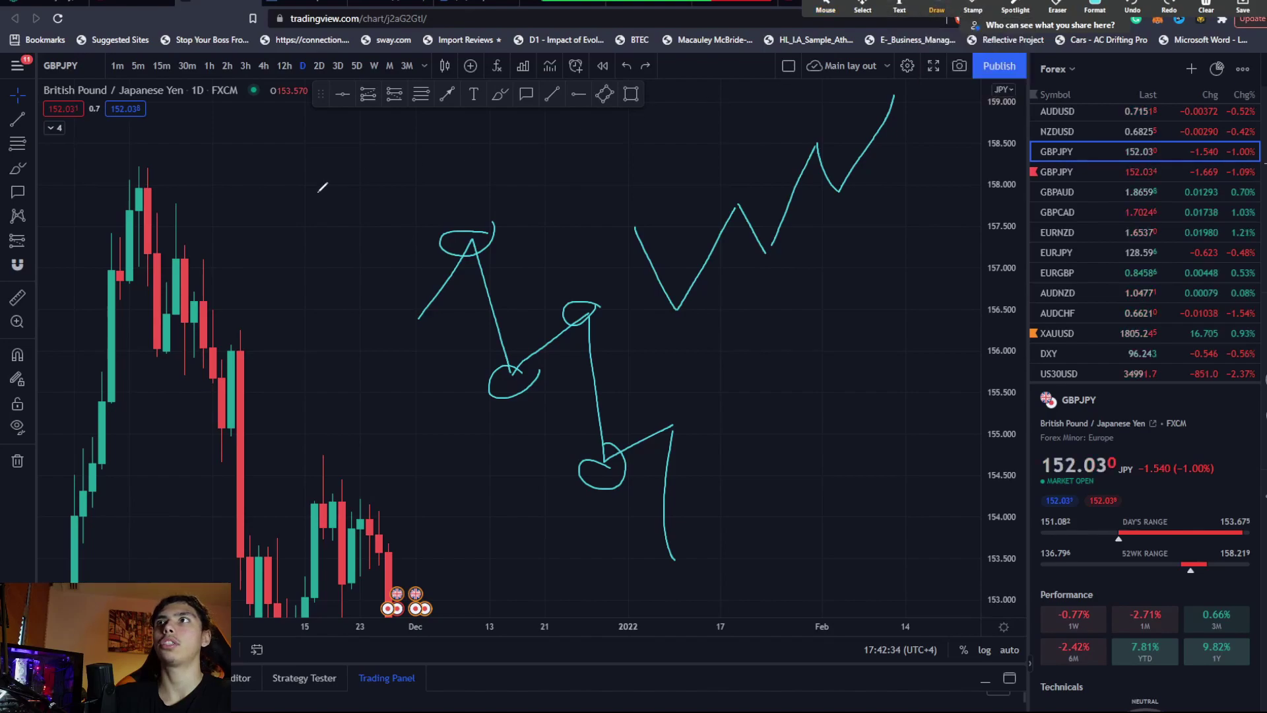
drag(132, 177, 142, 179)
drag(146, 326, 161, 355)
drag(200, 246, 211, 276)
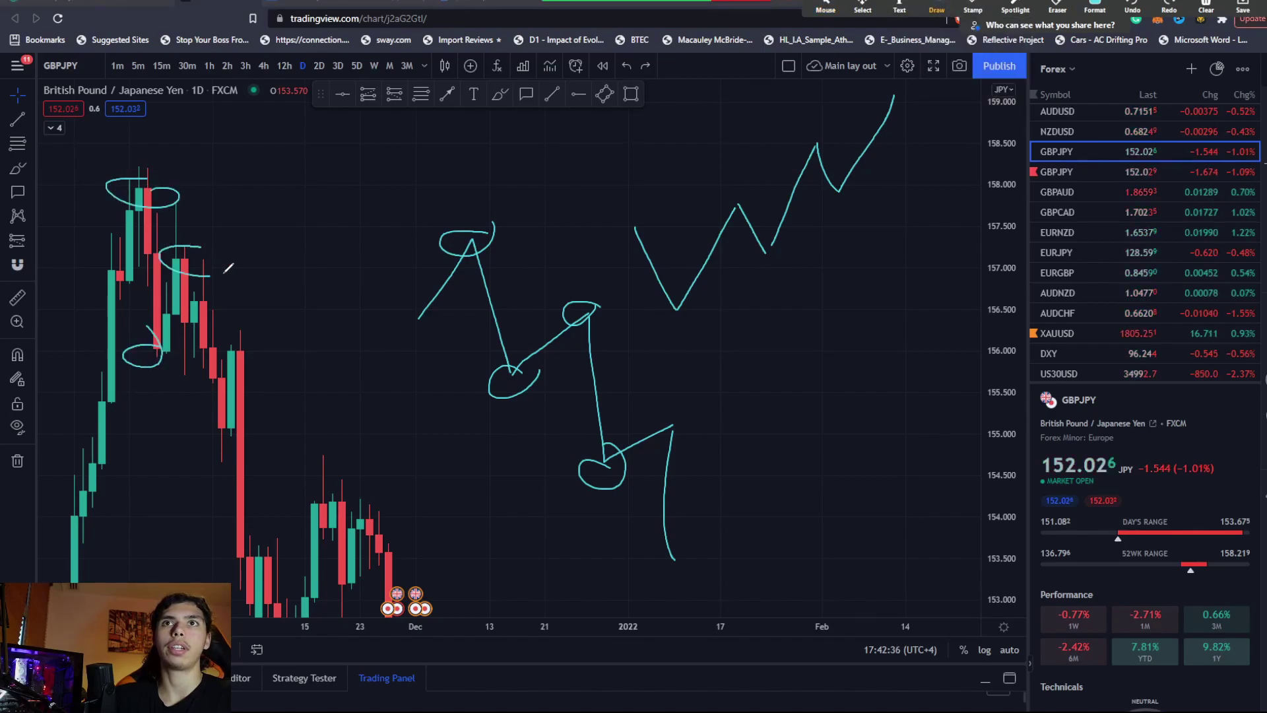
drag(248, 341, 264, 348)
drag(247, 421, 243, 433)
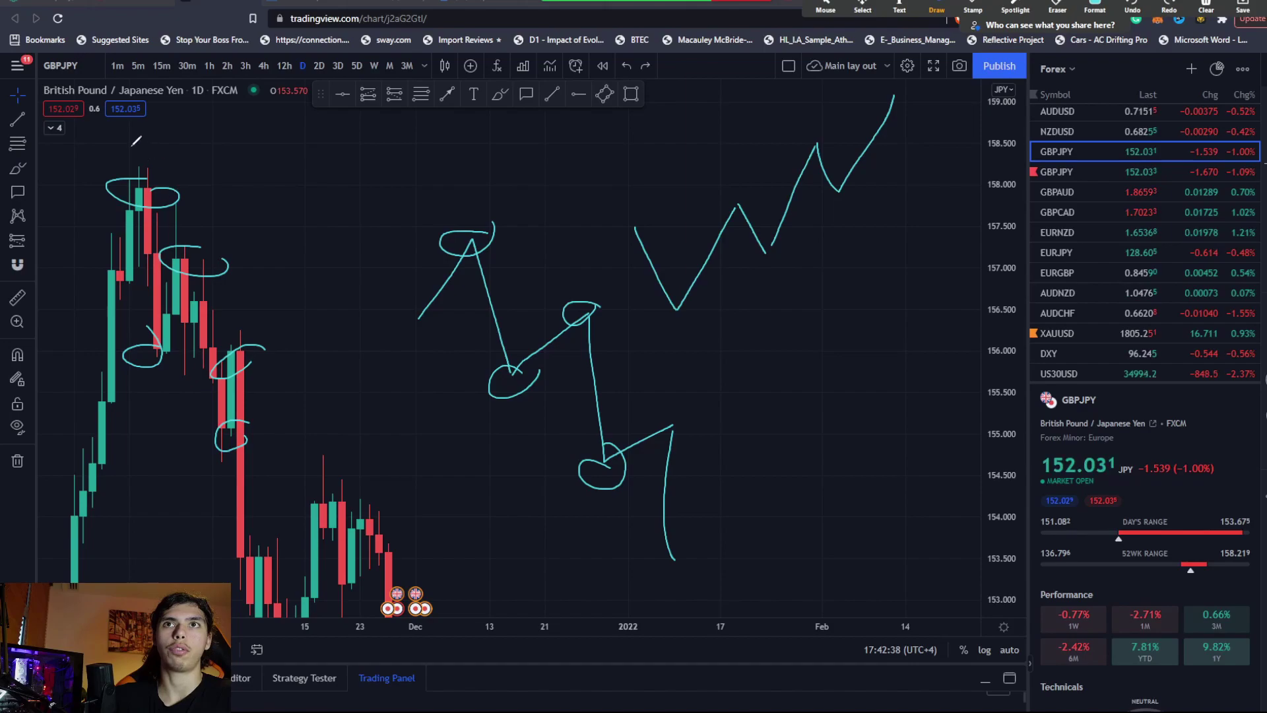
Step: Draw a falling trend line along the highs of the sketched falling zigzag and circle its last swing high
mouse_move(474, 246)
mouse_down()
mouse_move(627, 356)
mouse_move(744, 466)
mouse_up()
drag(679, 410, 687, 427)
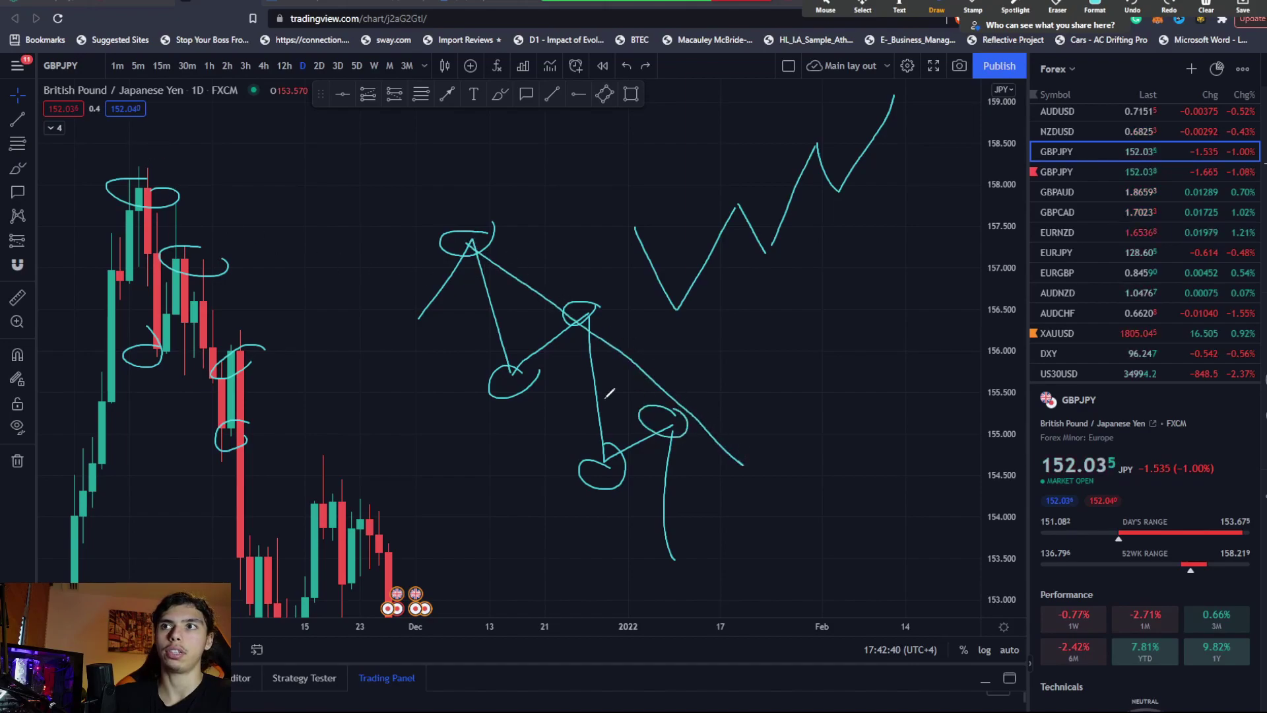
Step: Draw falling lines through the circled candle lows and highs, and circle the large bearish candle that breaks down in early November
mouse_move(86, 323)
mouse_down()
mouse_move(246, 434)
mouse_move(254, 462)
mouse_up()
drag(142, 191, 285, 371)
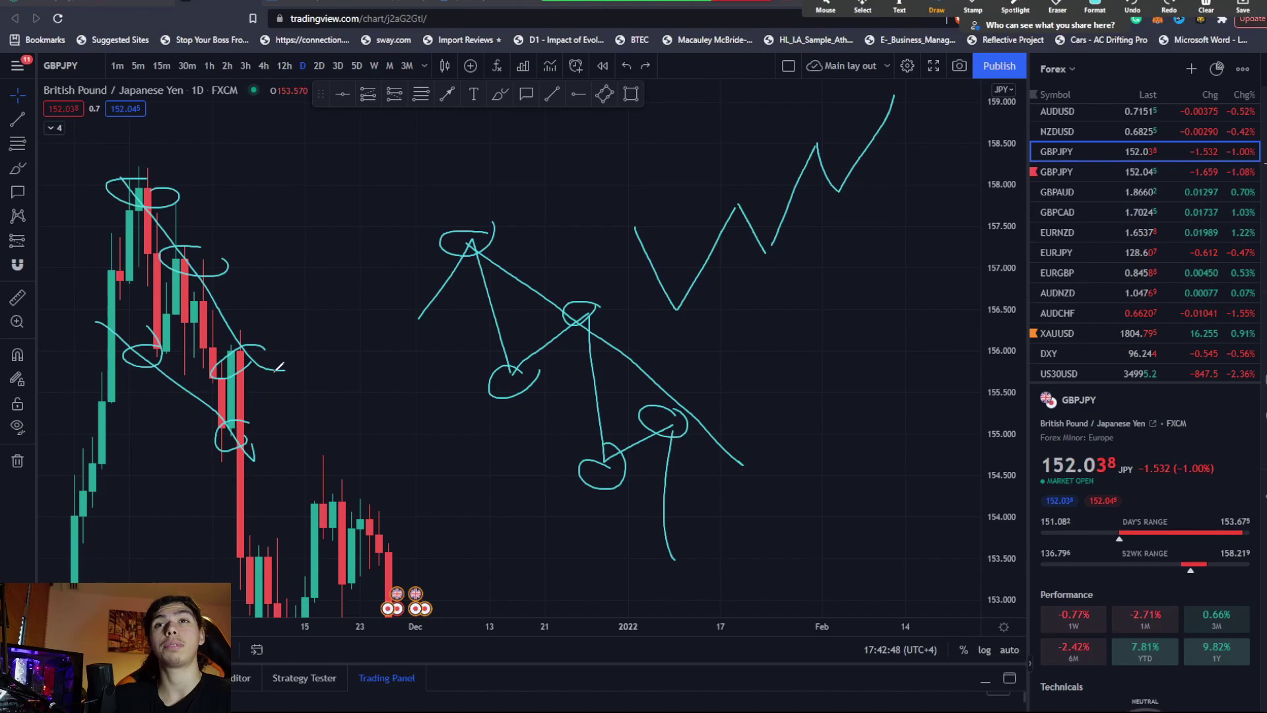
mouse_move(280, 367)
mouse_down()
mouse_move(211, 380)
mouse_move(228, 538)
mouse_move(251, 394)
mouse_up()
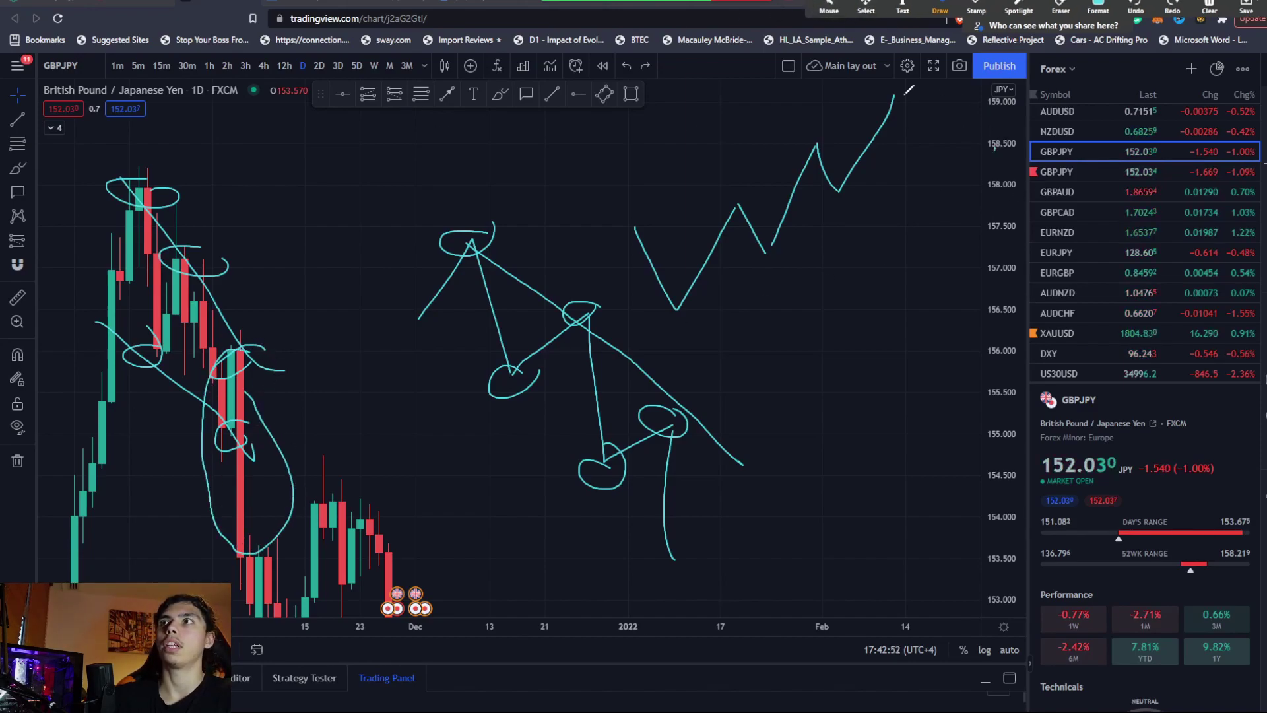
Step: Clear all annotation drawings and switch the GBPJPY chart to the 4h timeframe, framing the same decline
click(829, 7)
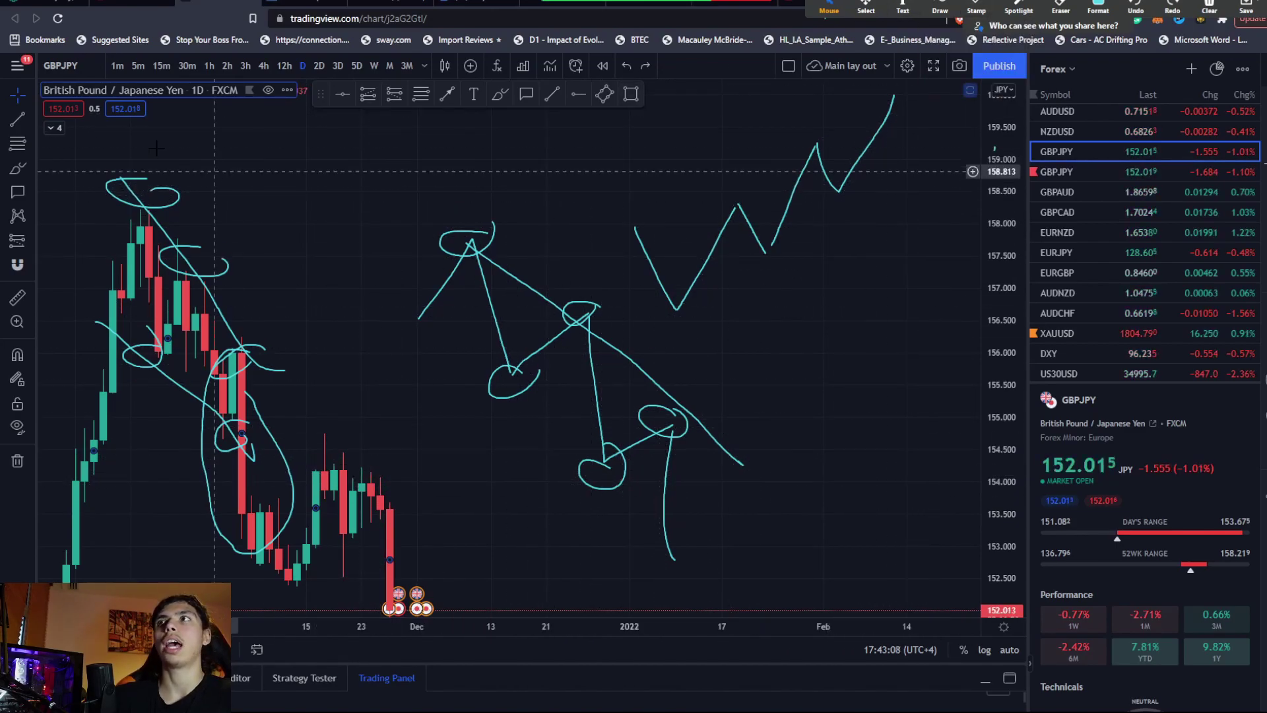
click(1210, 7)
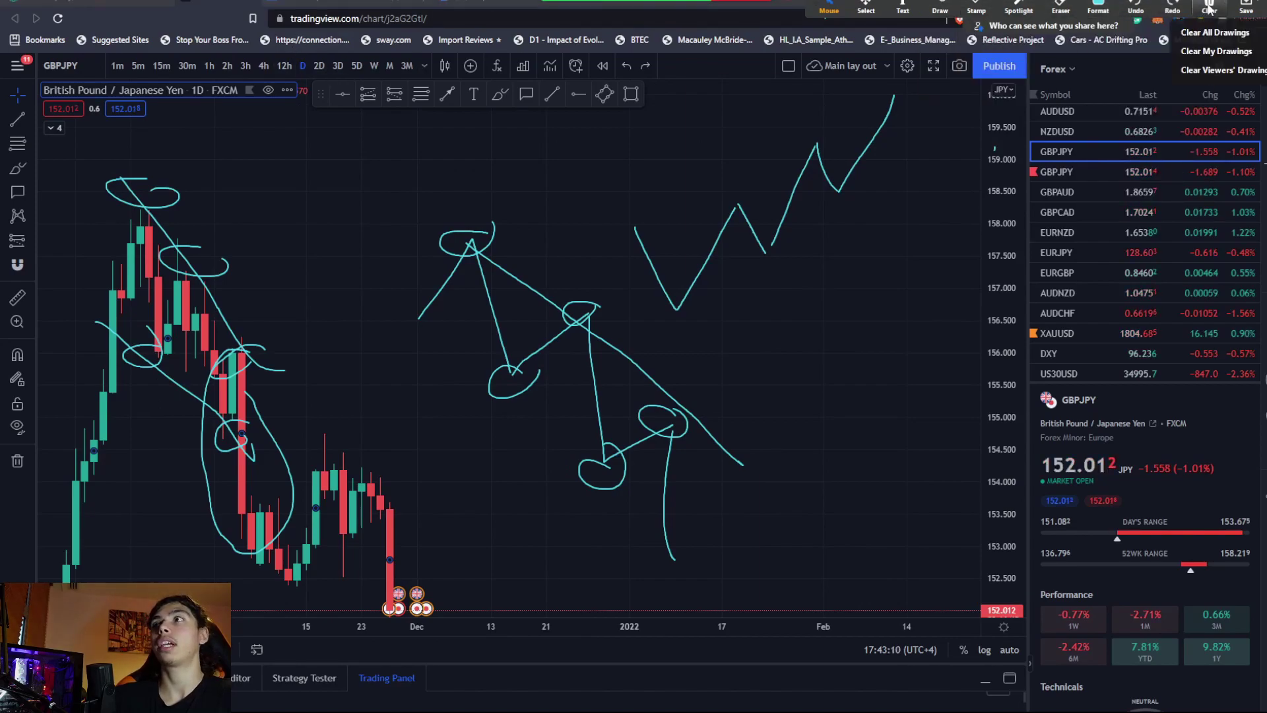
click(1215, 33)
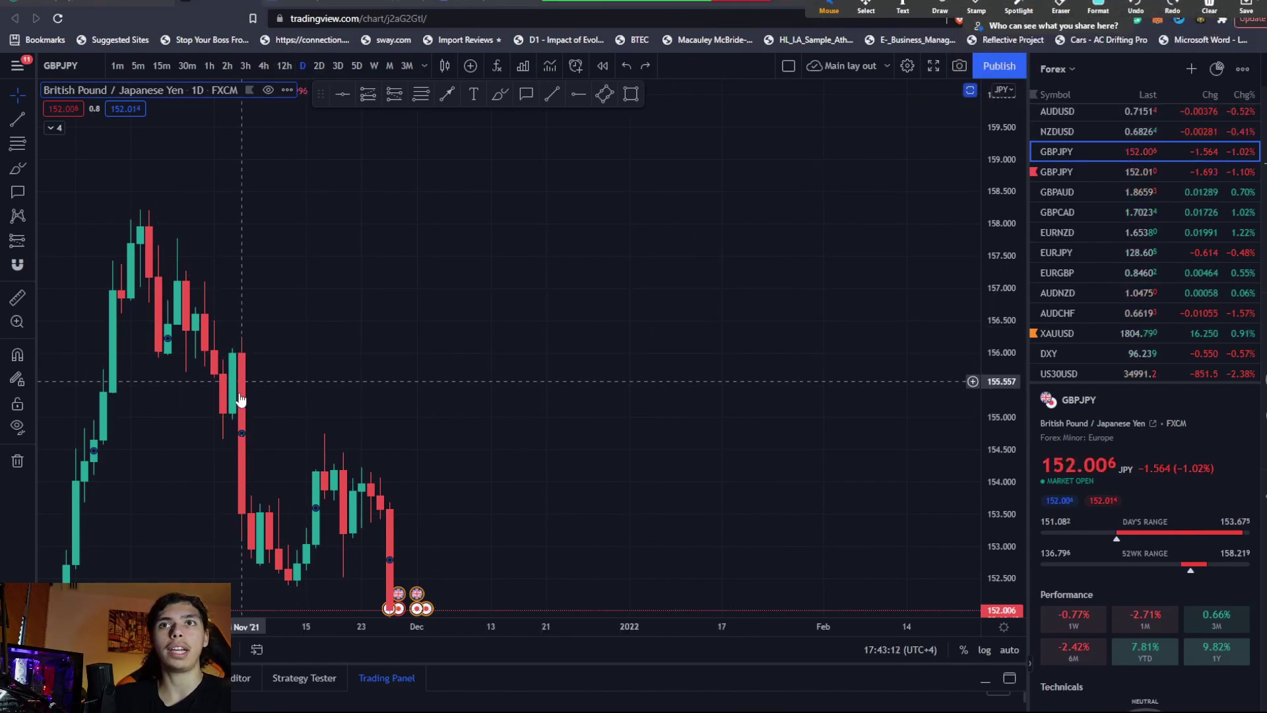
click(267, 67)
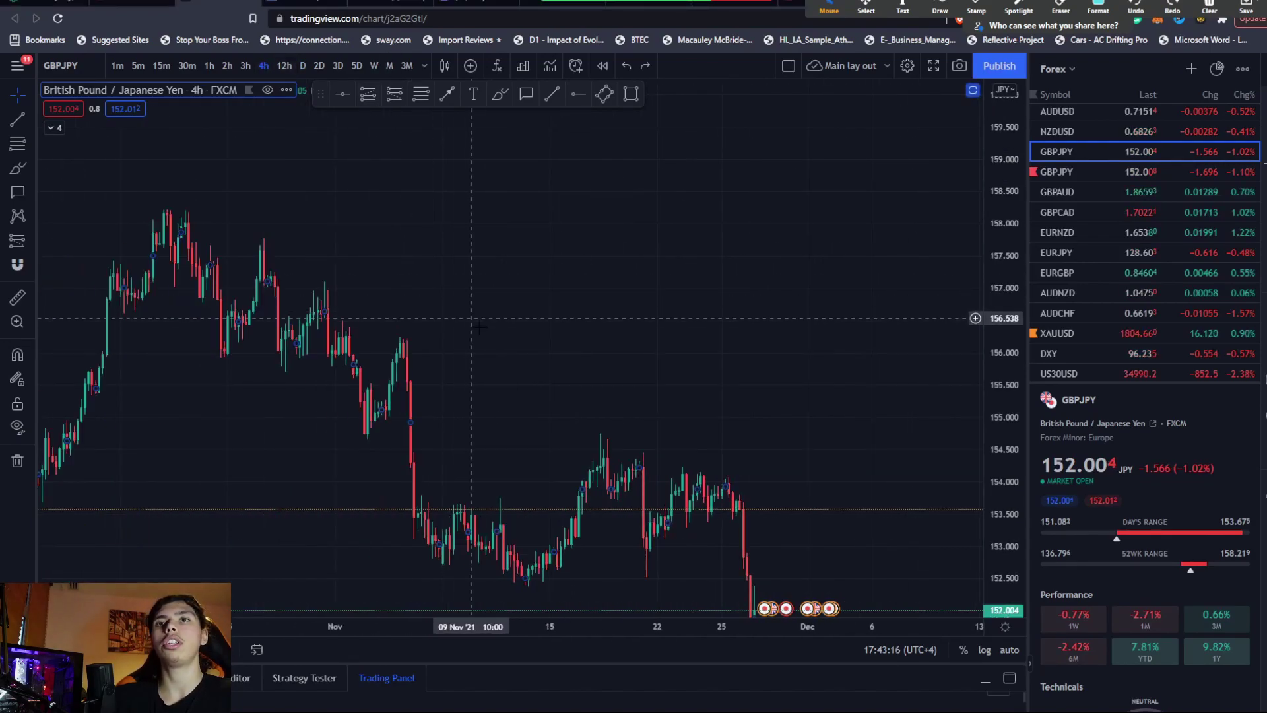
drag(478, 325, 651, 350)
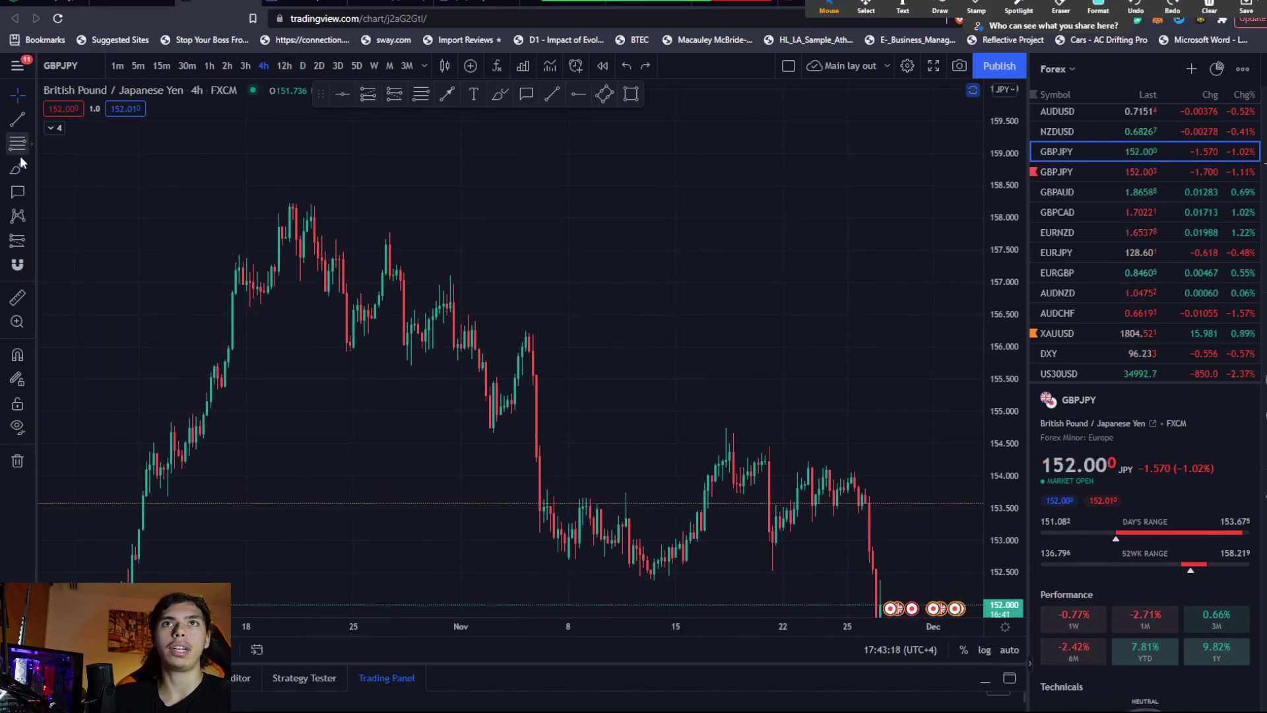
Step: Circle the first swing highs and lows of the 4h decline freehand and draw two falling channel lines along them
click(940, 8)
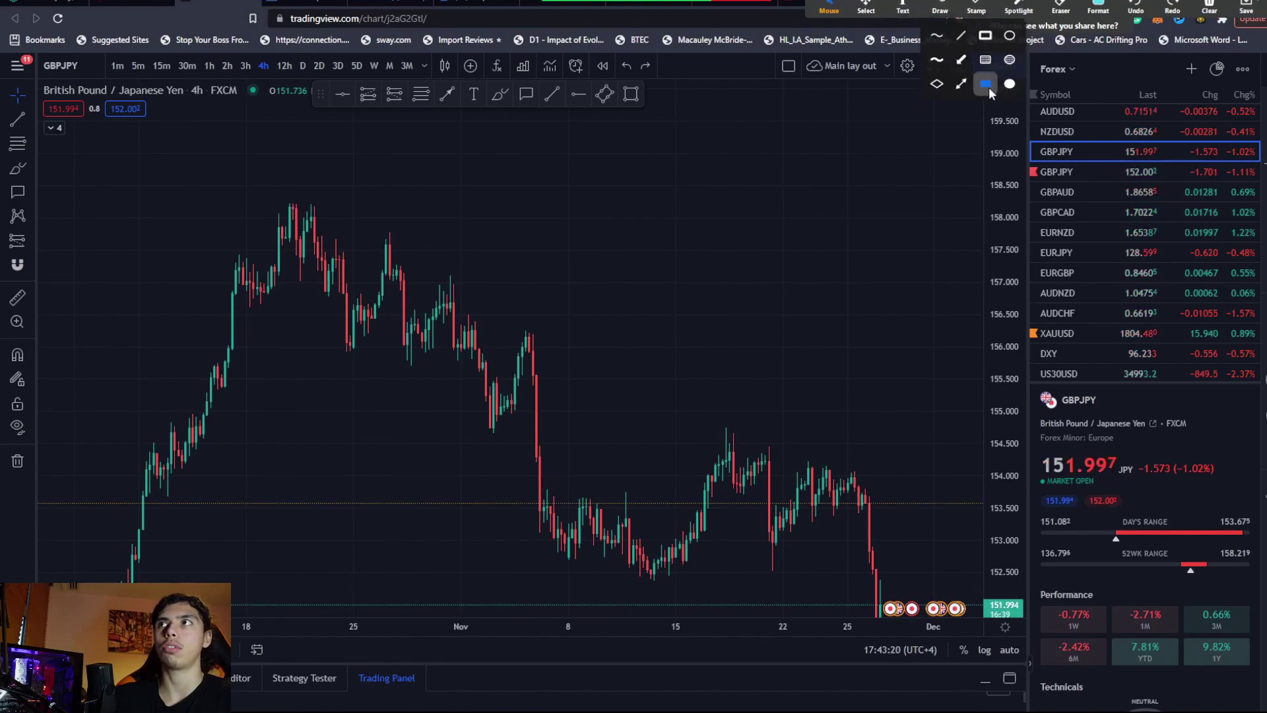
click(1092, 8)
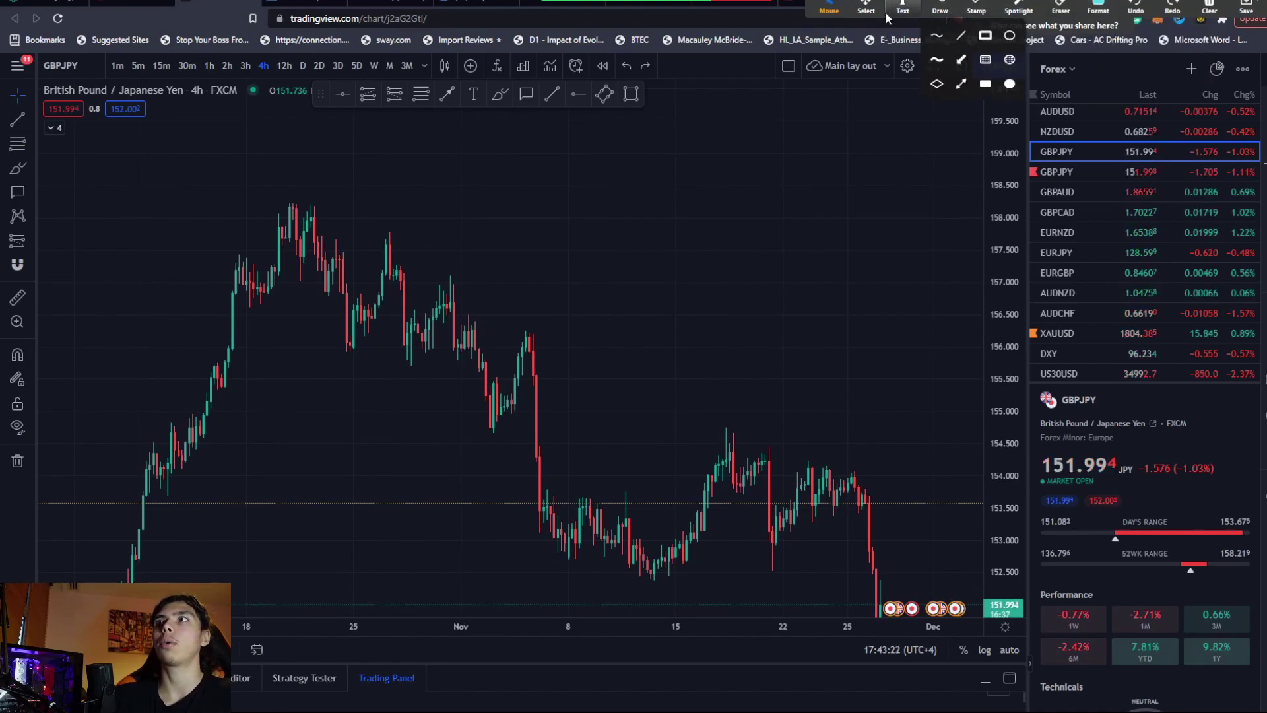
click(940, 10)
click(940, 43)
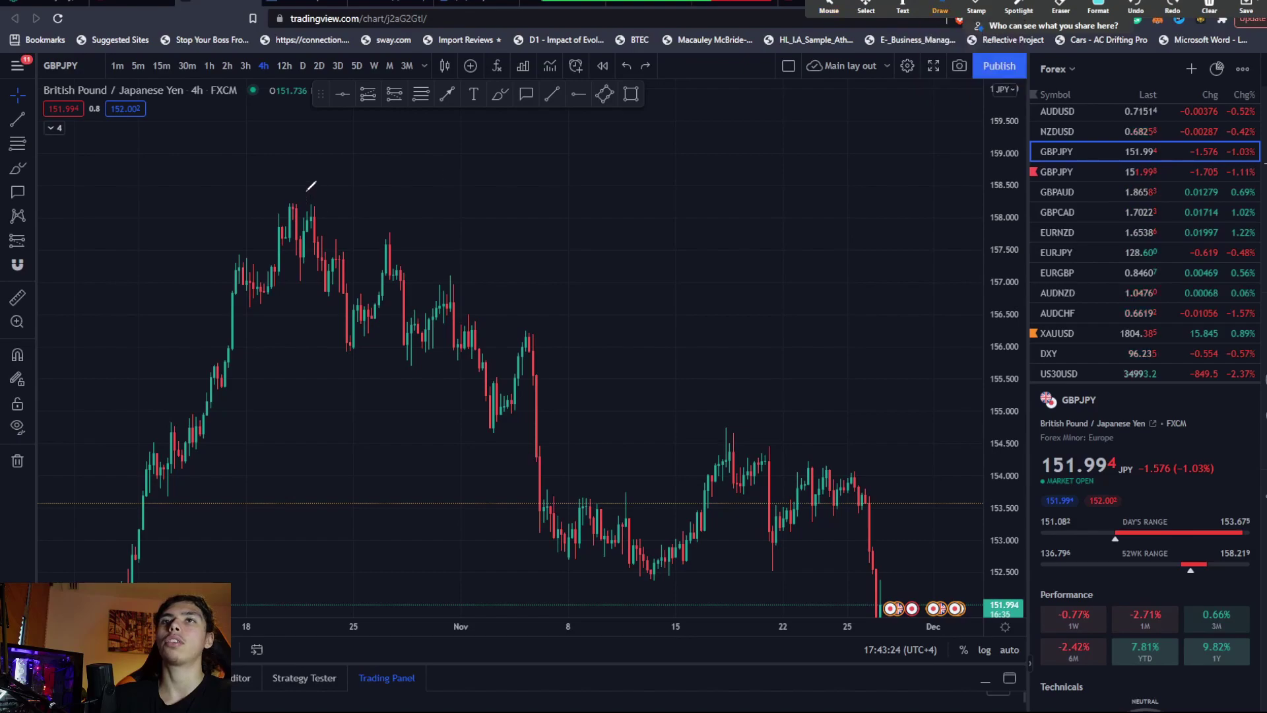
drag(305, 192, 338, 196)
drag(374, 321, 350, 348)
drag(400, 234, 408, 249)
drag(414, 327, 440, 321)
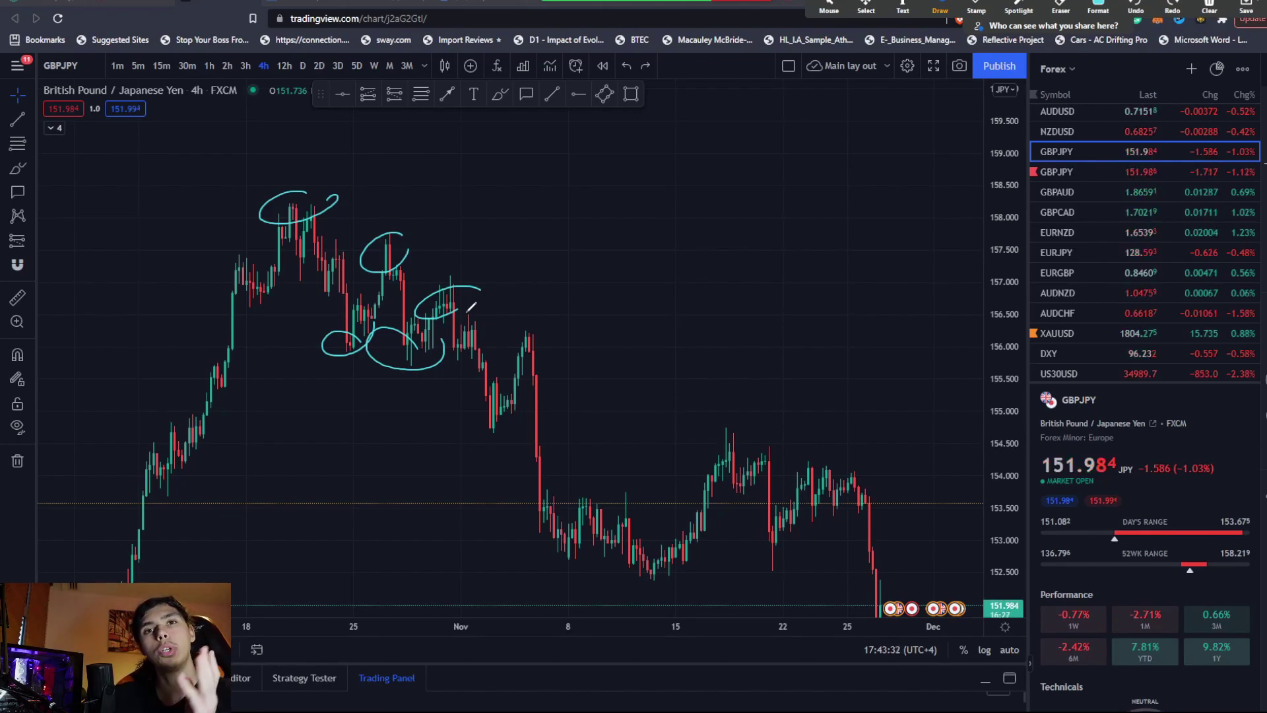
drag(272, 191, 641, 398)
drag(217, 232, 529, 400)
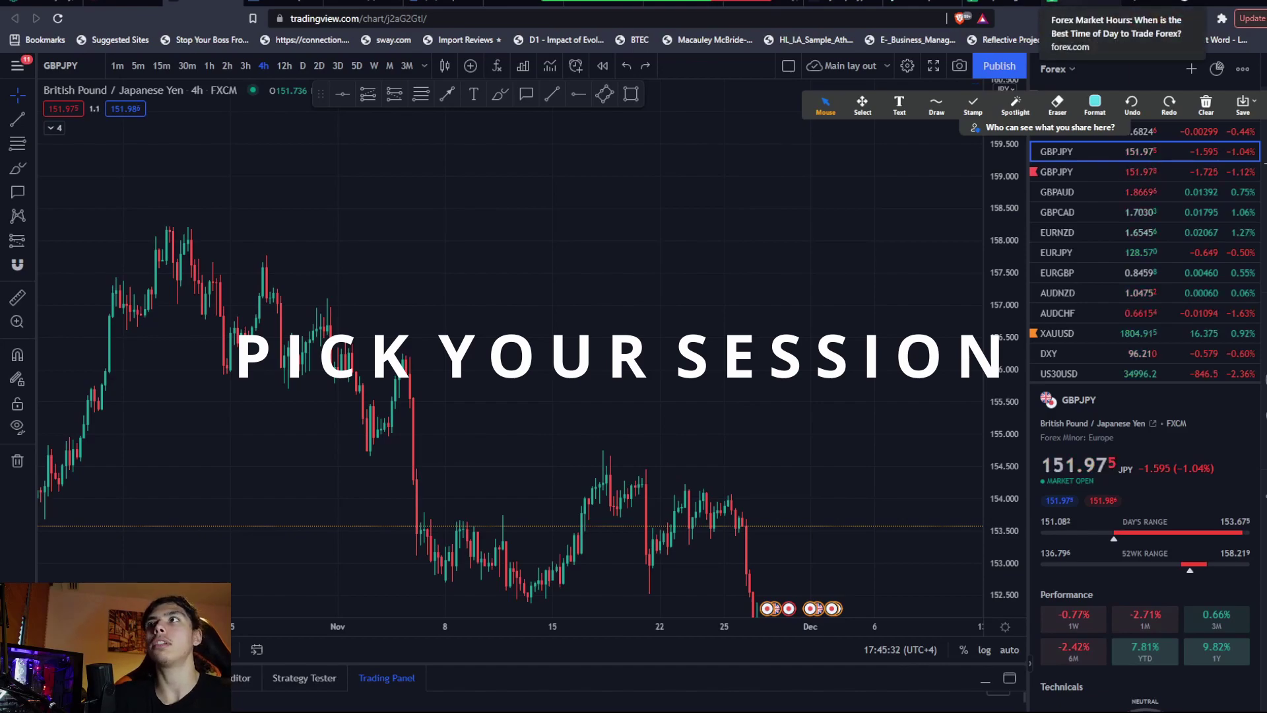
Step: Switch to the forex.com market hours page and examine the London and New York session open and close times
click(1083, 3)
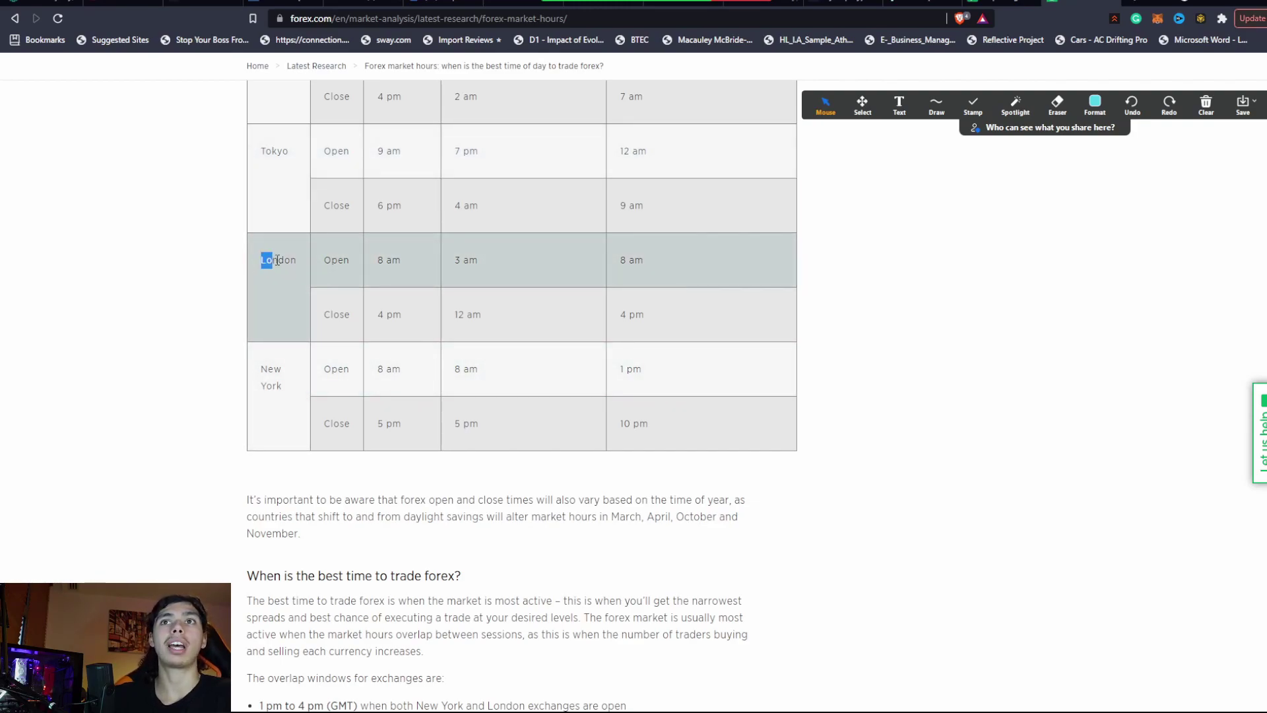
drag(324, 264, 298, 400)
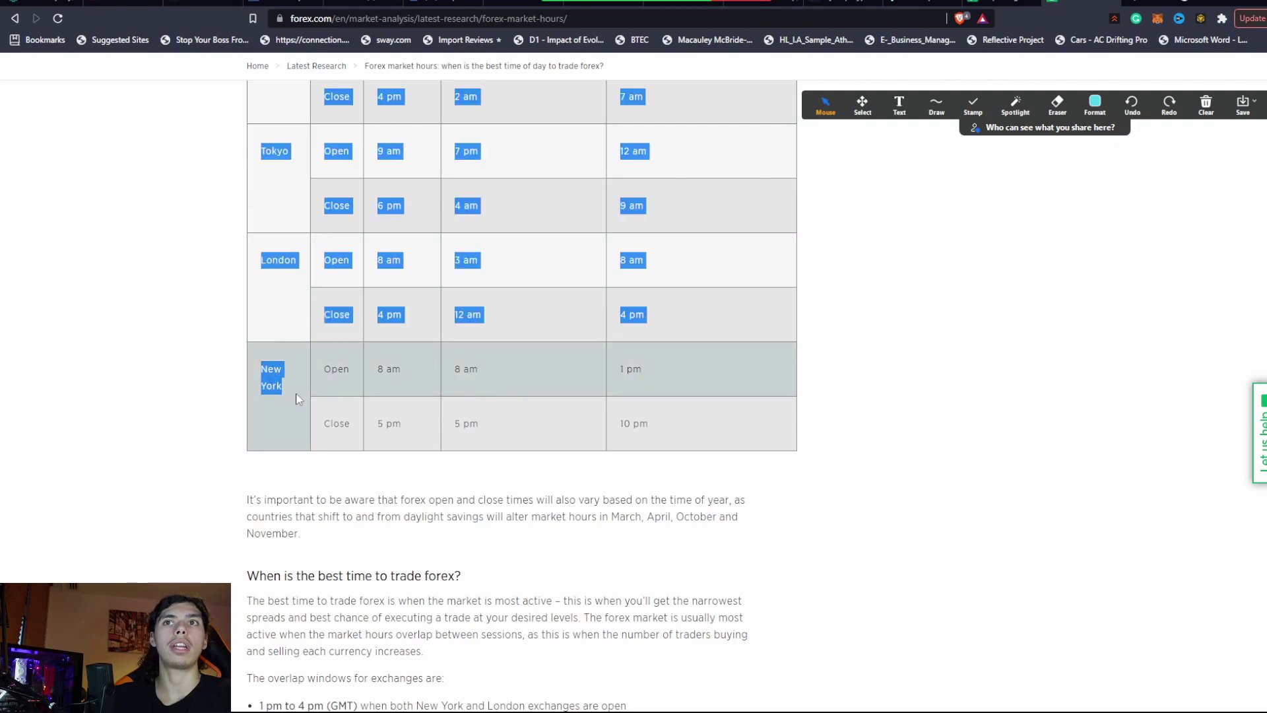
click(268, 324)
drag(302, 260, 256, 386)
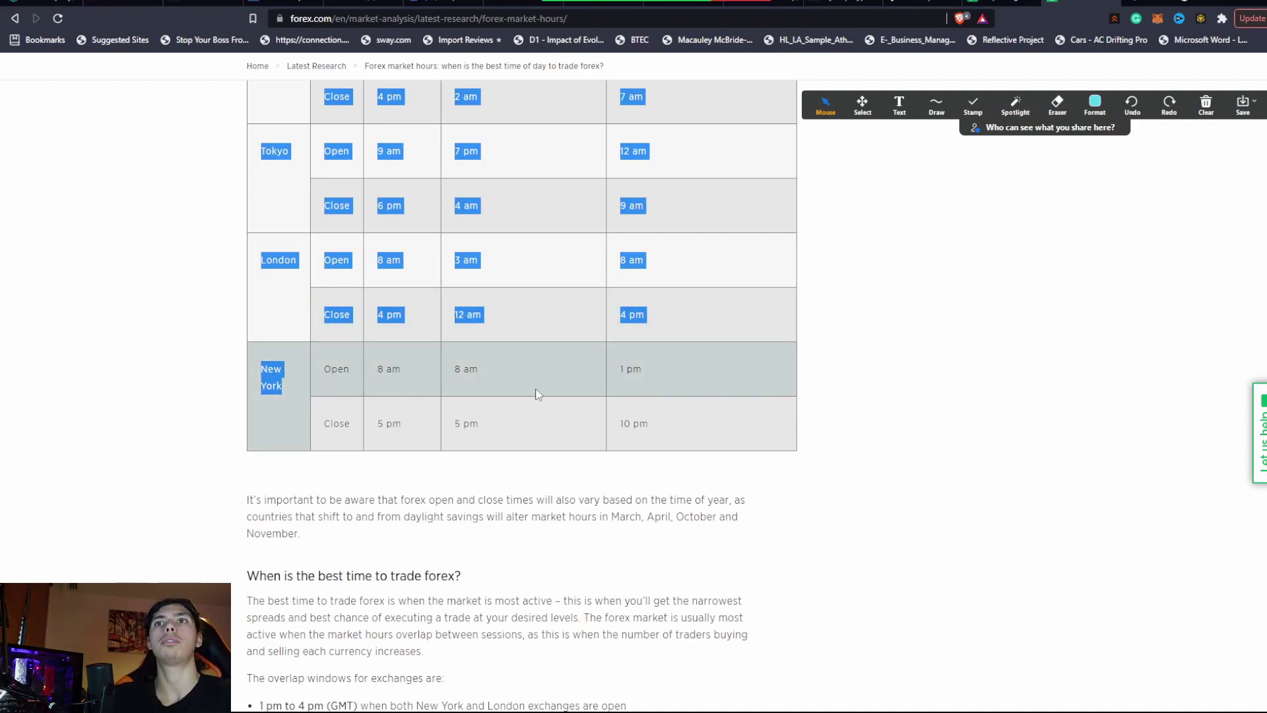
drag(538, 394, 466, 439)
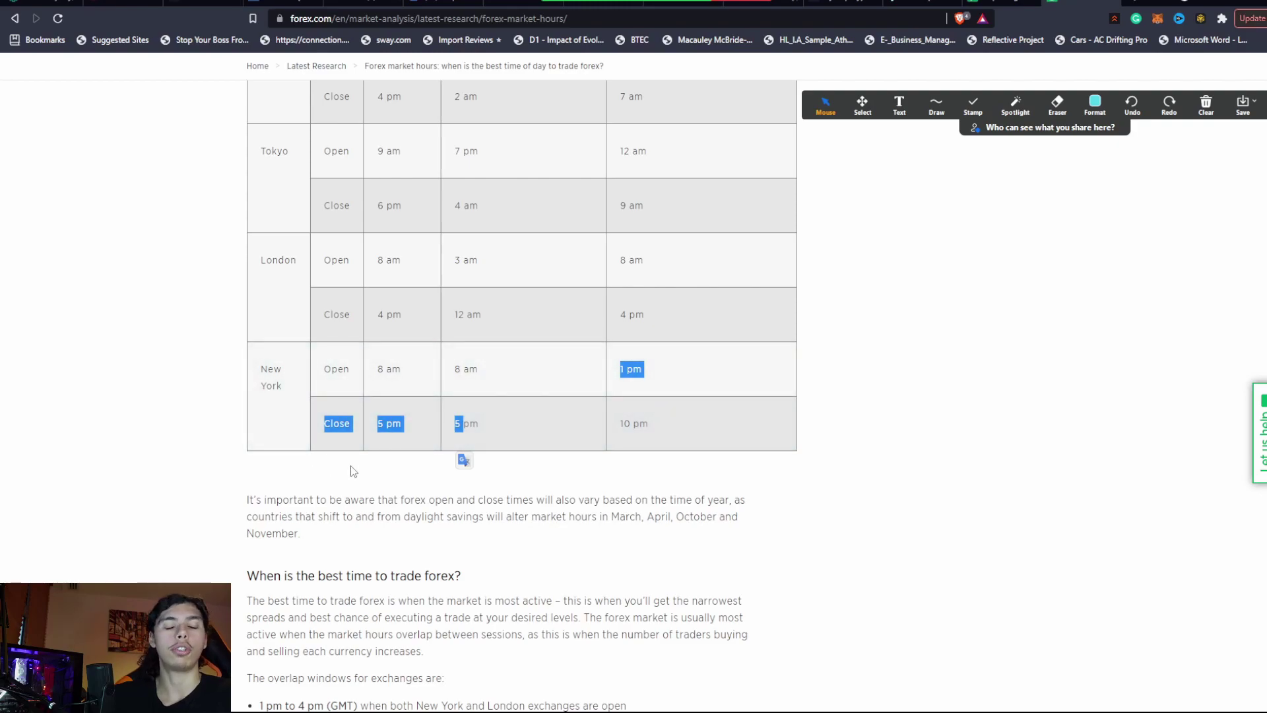
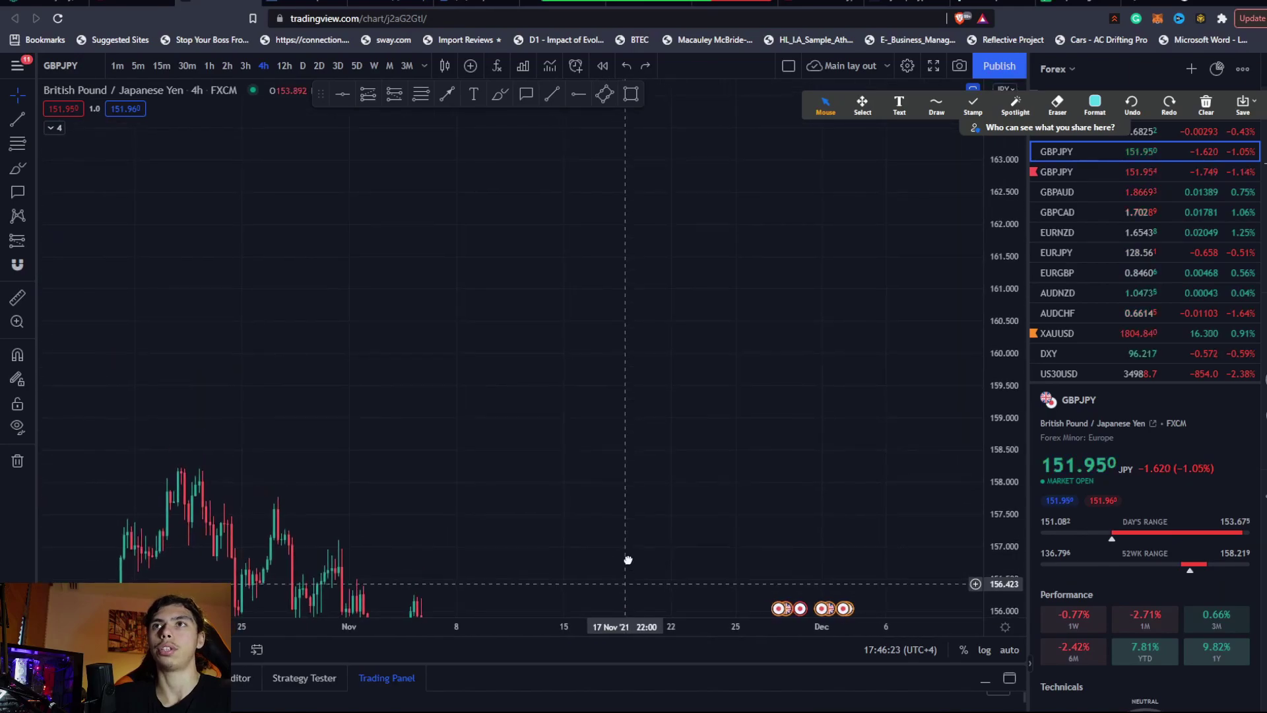
Step: Frame an empty area of the 4h chart above the price candles and move the annotation toolbar clear of the watchlist
drag(626, 425, 657, 516)
drag(996, 368, 994, 335)
drag(797, 424, 760, 383)
drag(704, 241, 702, 268)
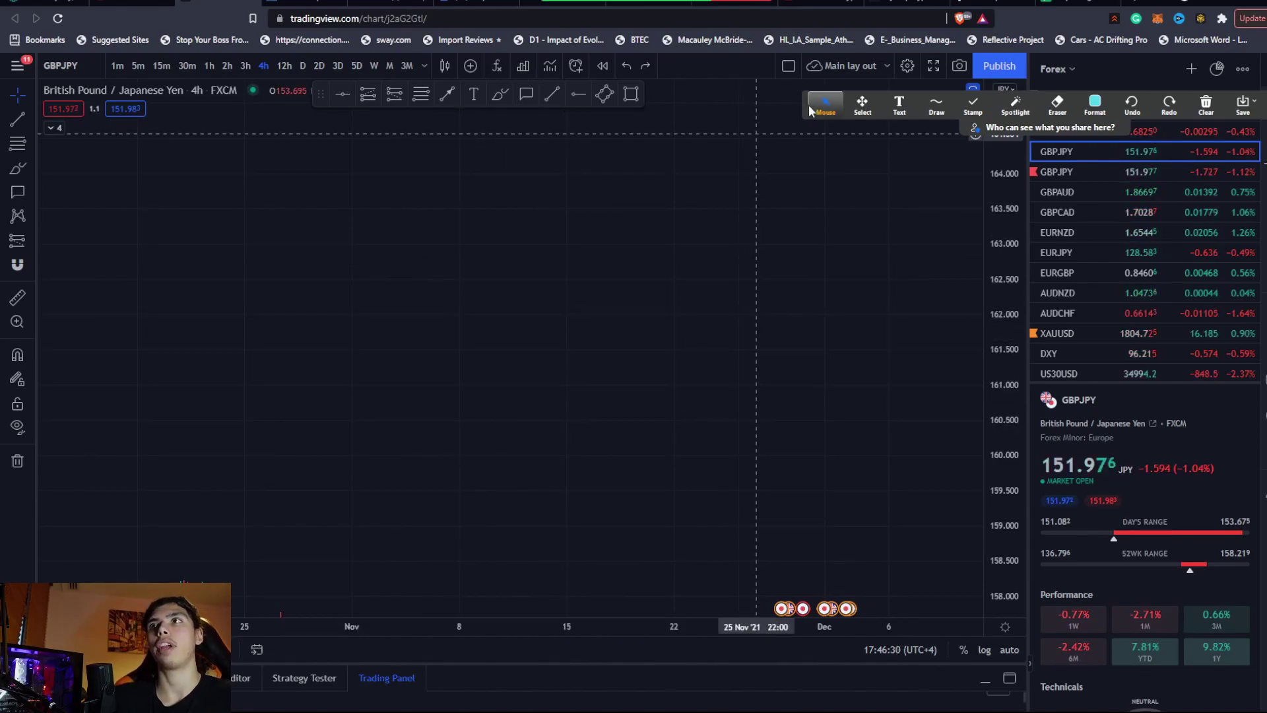
drag(805, 106, 808, 53)
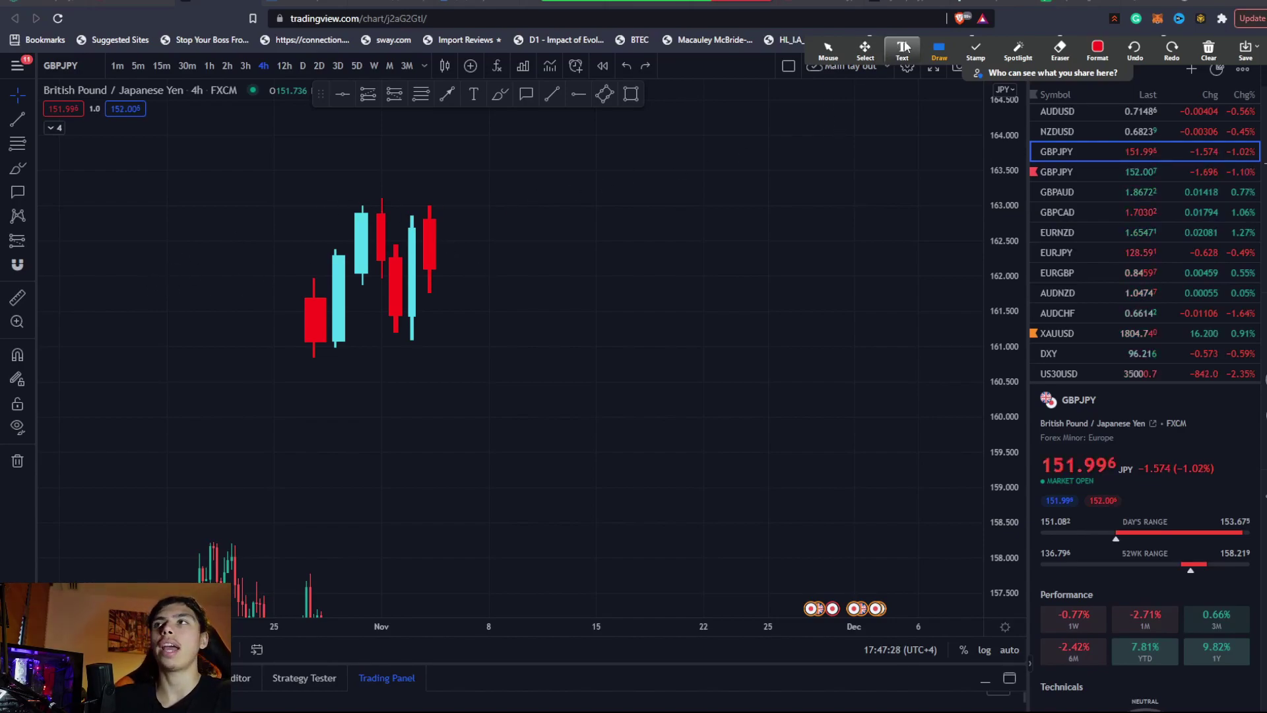
Step: Draw two white outlined rectangles as zones, one across the sketched candles' highs near 163.000 and a longer one across their lows near 161.000
click(954, 59)
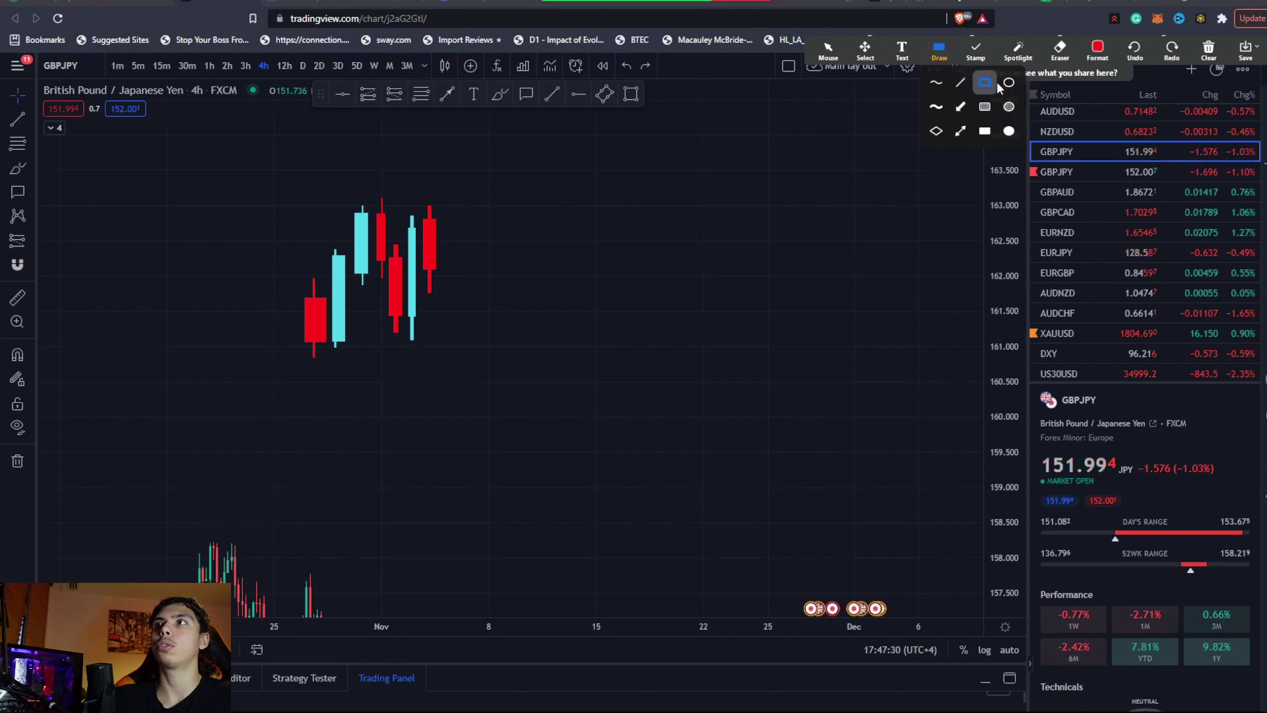
click(1105, 58)
click(1099, 88)
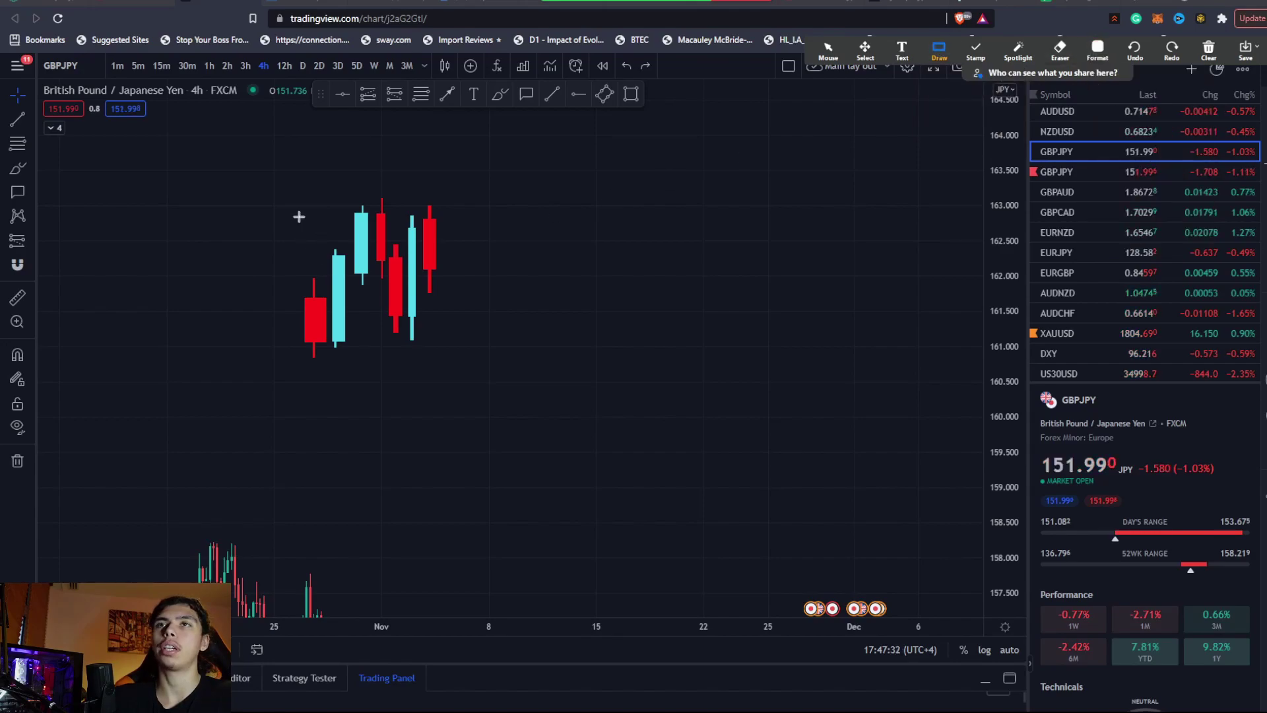
drag(375, 205, 560, 210)
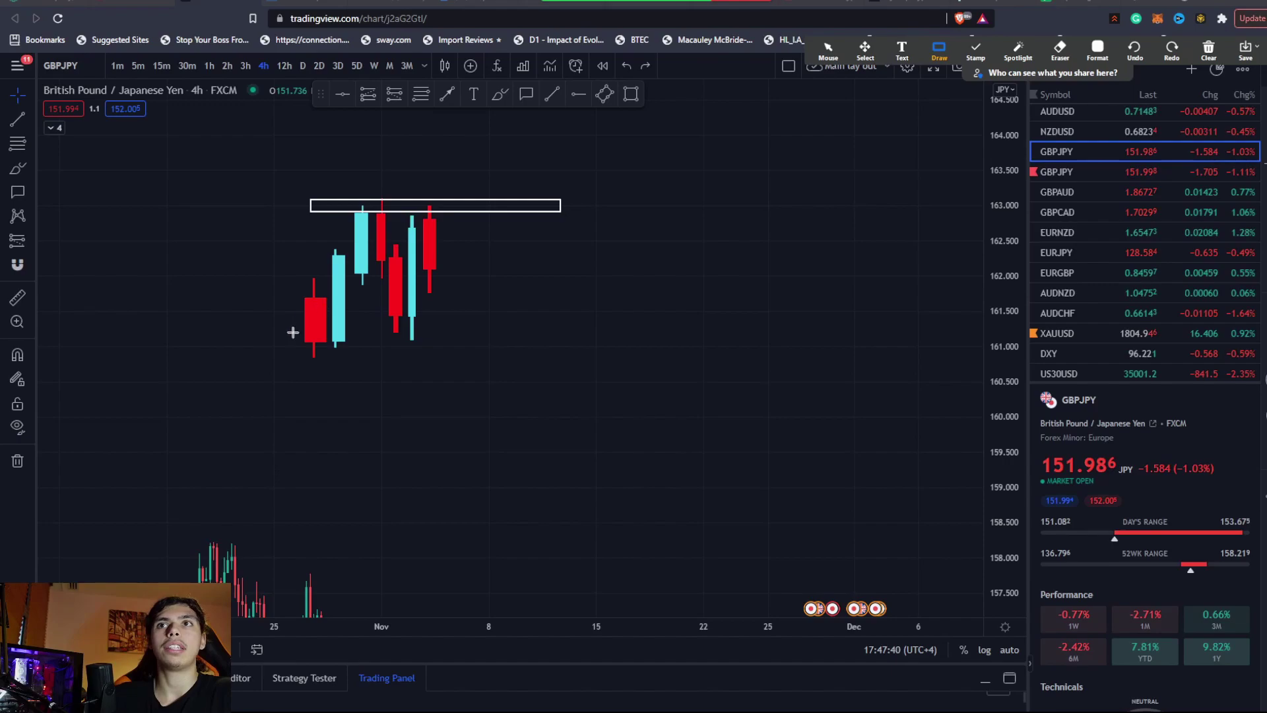
drag(274, 347, 732, 344)
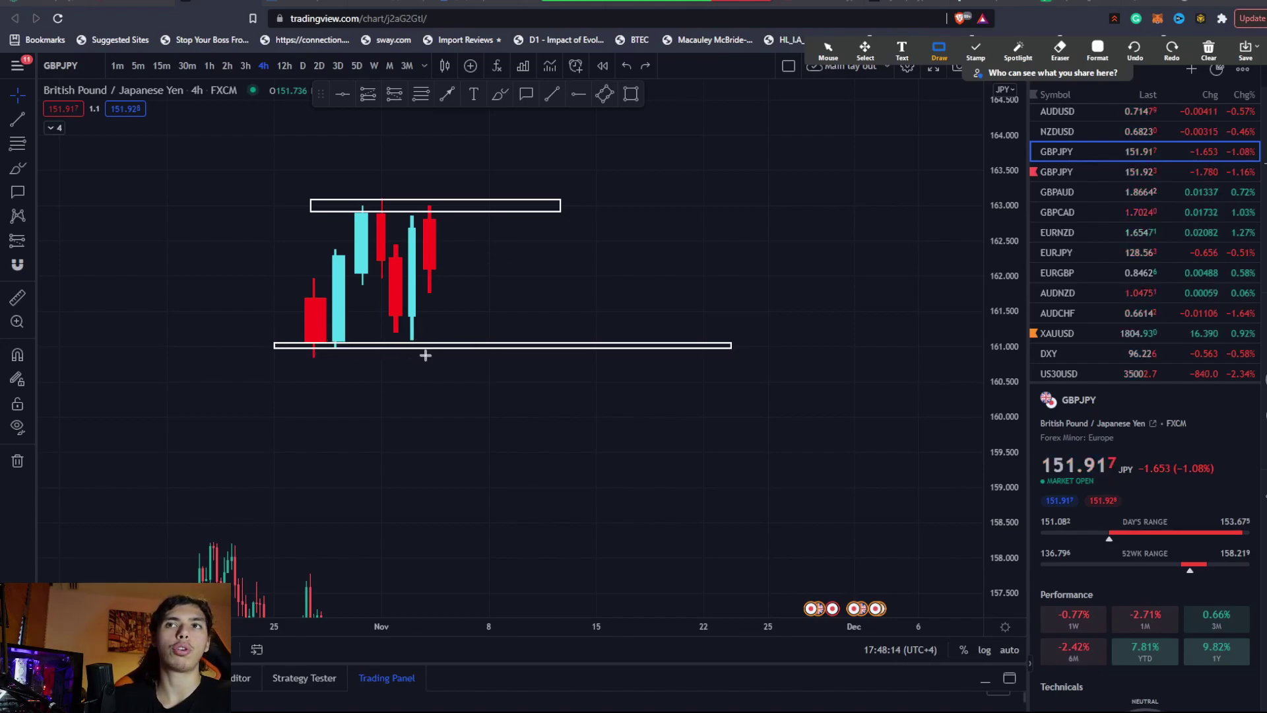
Step: Draw two filled red candles with wicks, one breaking below the lower zone and a long one falling to about 157.400
click(1098, 48)
click(1118, 86)
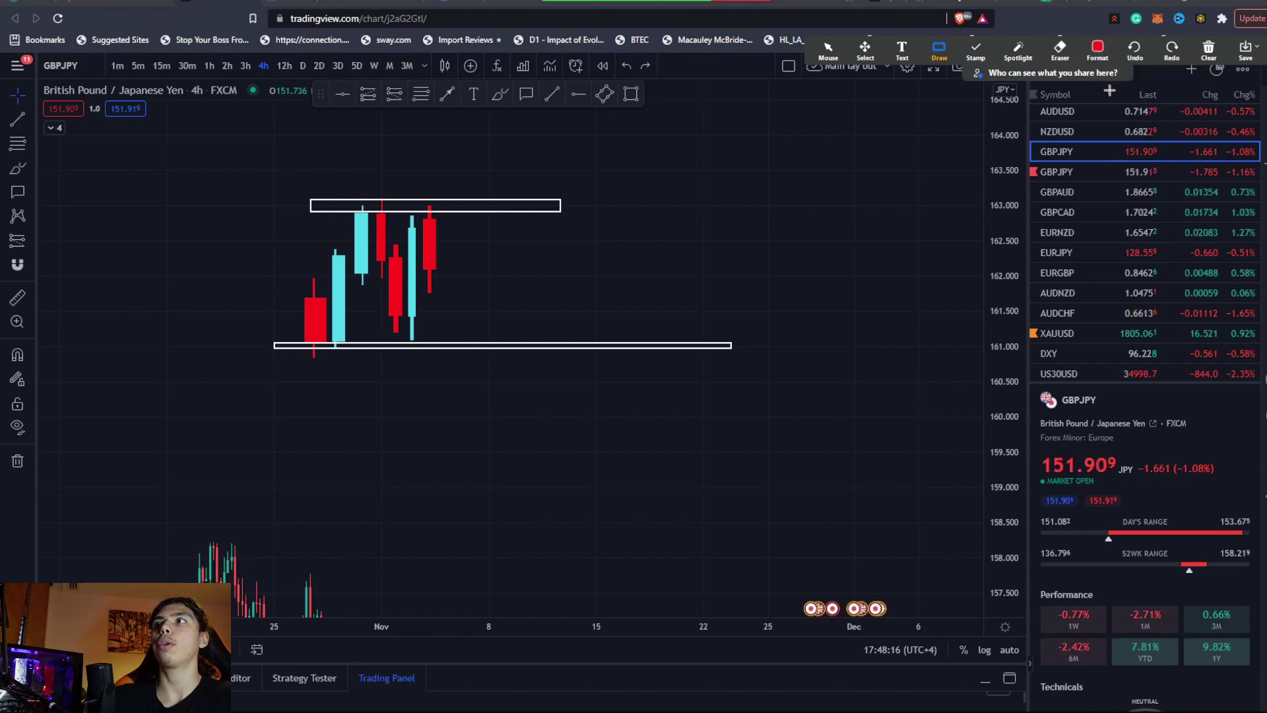
drag(443, 270, 456, 350)
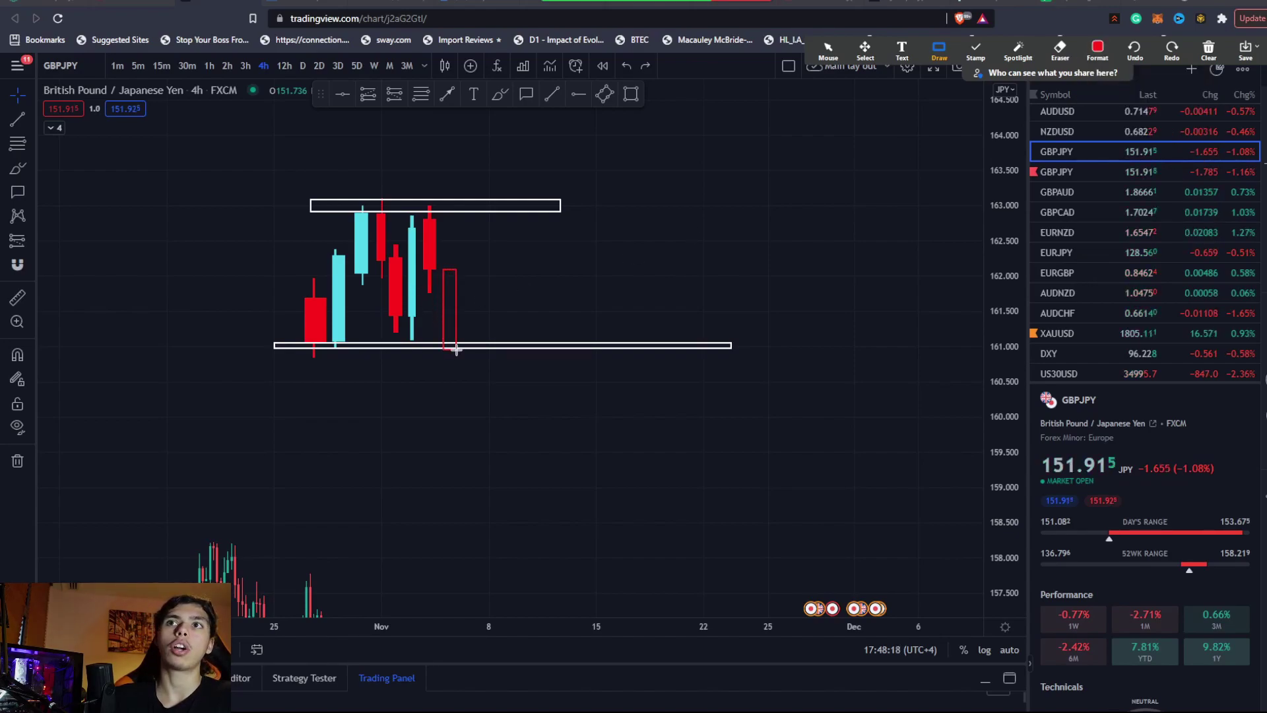
click(1135, 48)
click(1098, 48)
click(967, 52)
mouse_move(948, 53)
click(984, 131)
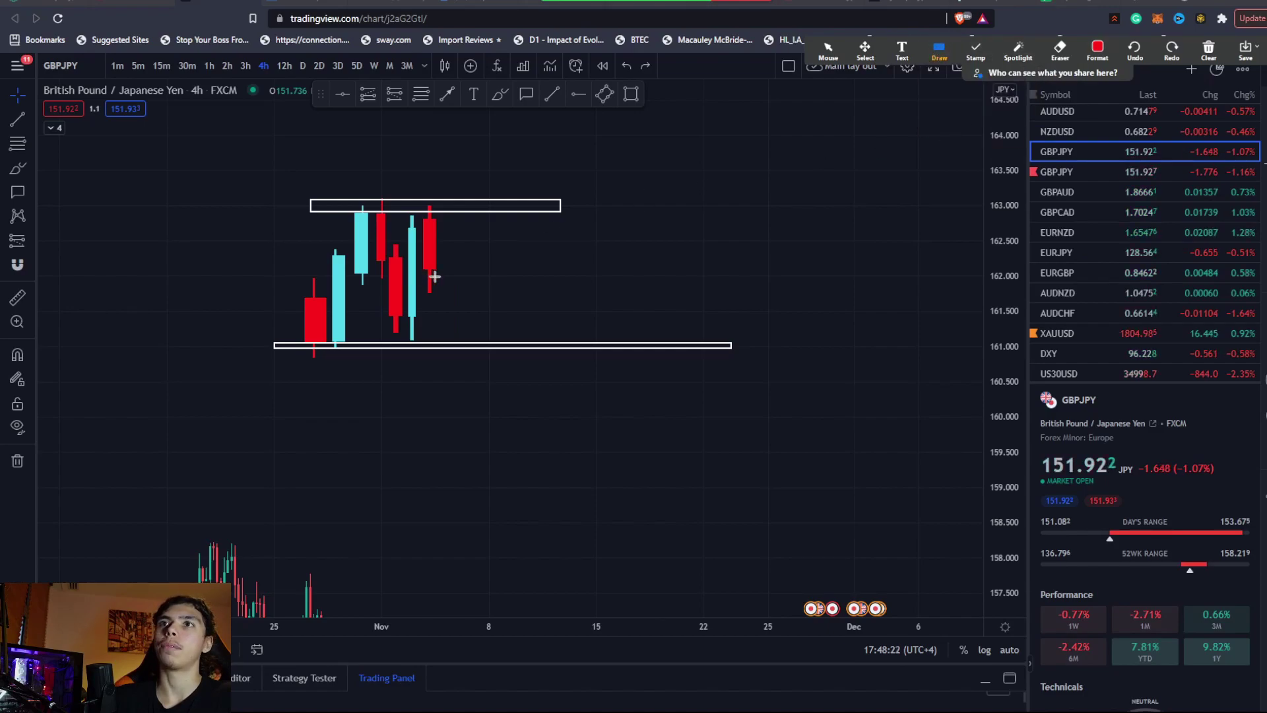
mouse_move(446, 269)
mouse_down()
mouse_move(462, 369)
mouse_move(455, 267)
mouse_up()
drag(456, 362, 456, 379)
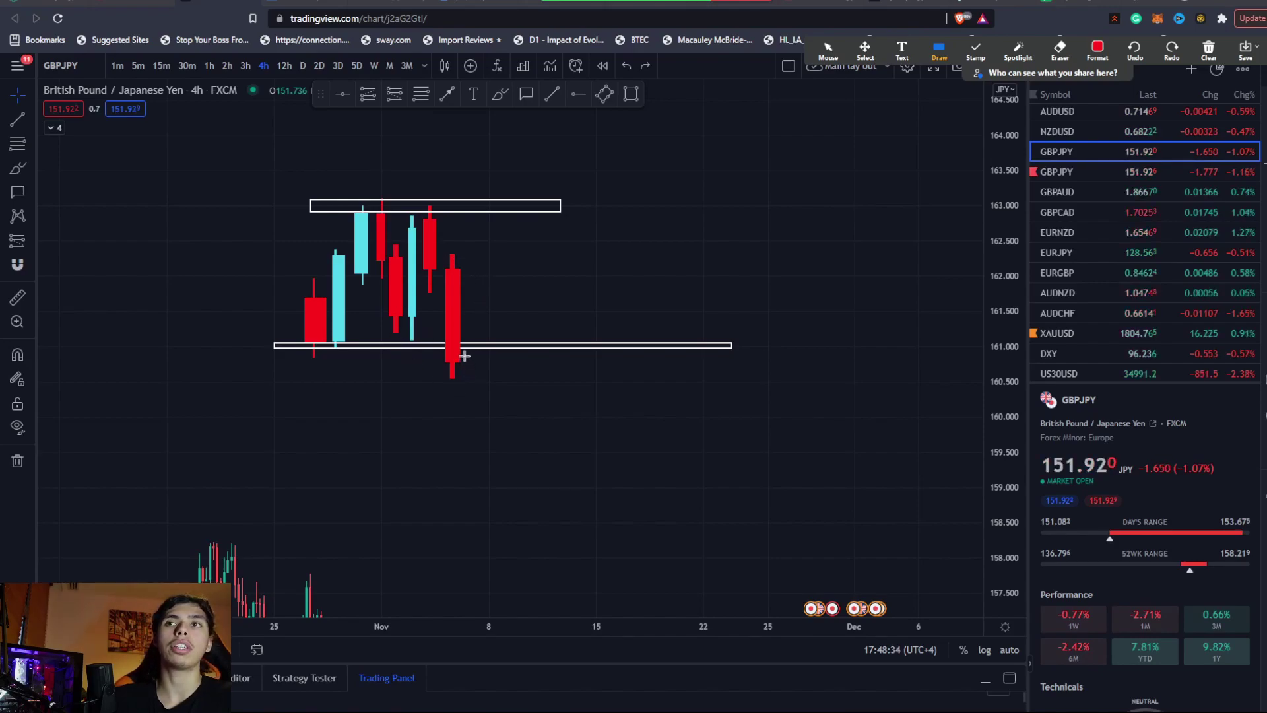
drag(465, 360, 482, 599)
drag(476, 348, 467, 483)
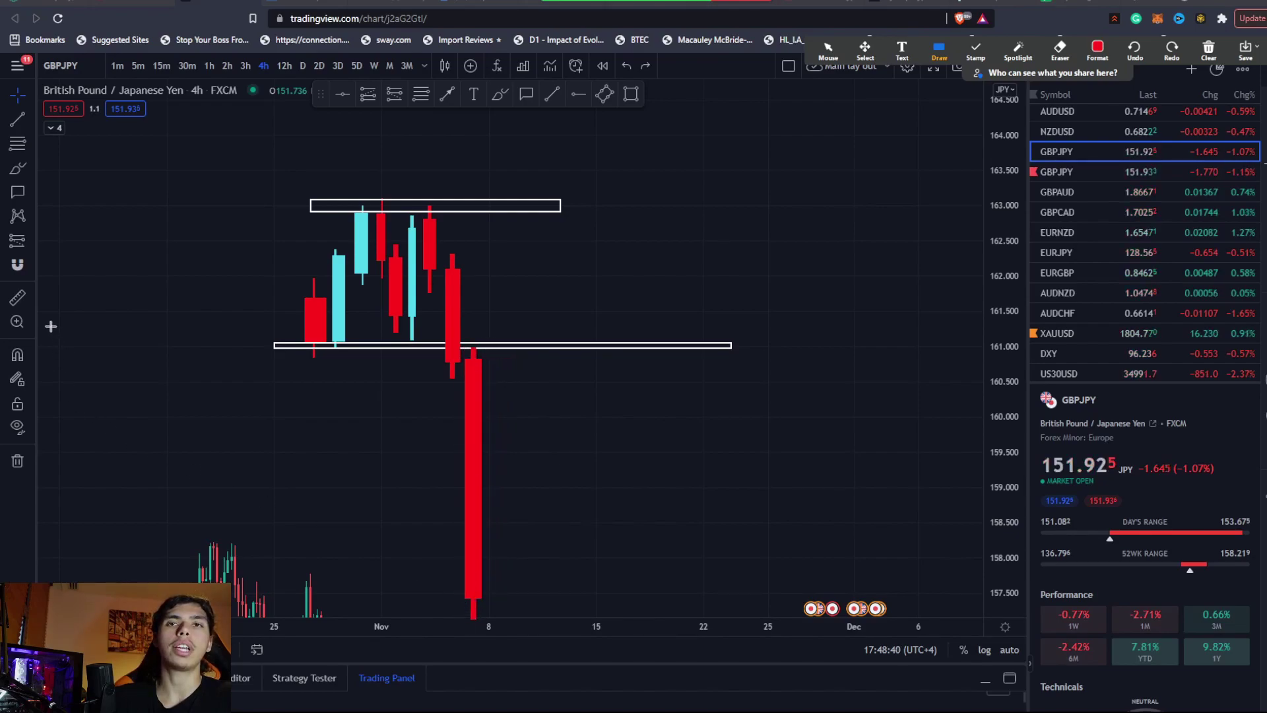
Step: Place a short position at the breakout candle's low with entry 160.534 and stop 162.386, and adjust its target along the long candle
click(827, 53)
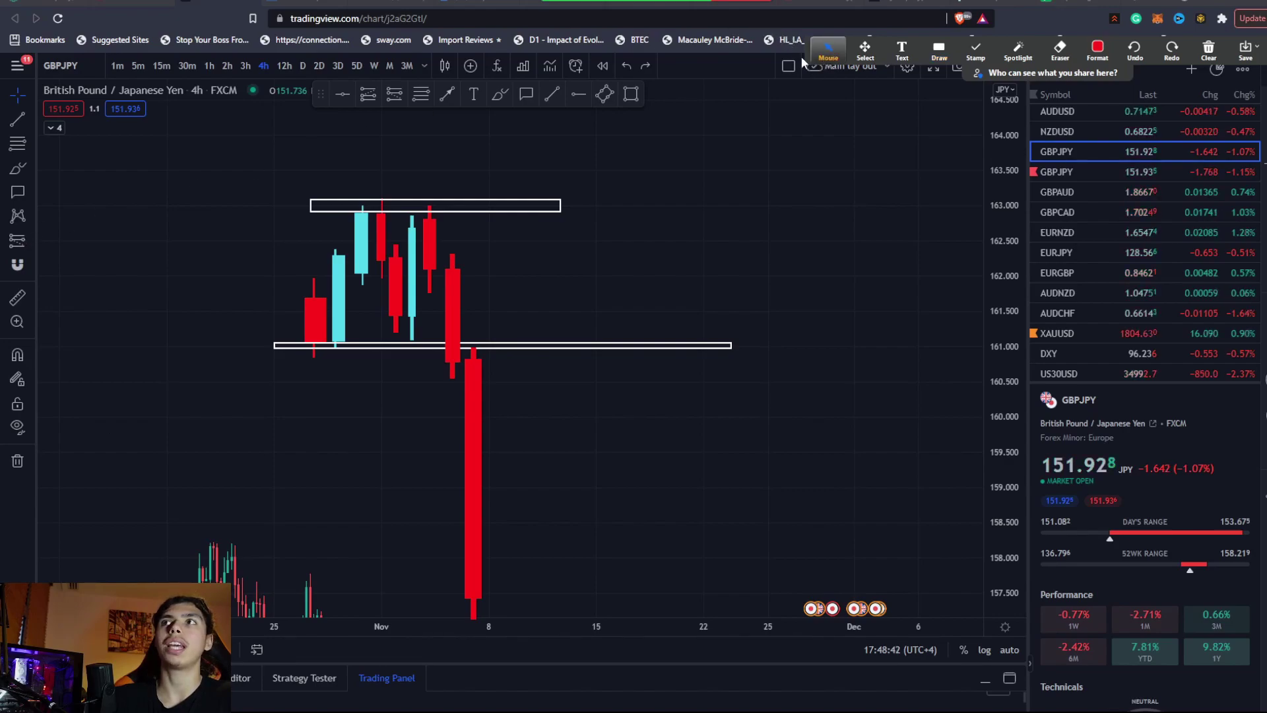
click(29, 242)
click(47, 268)
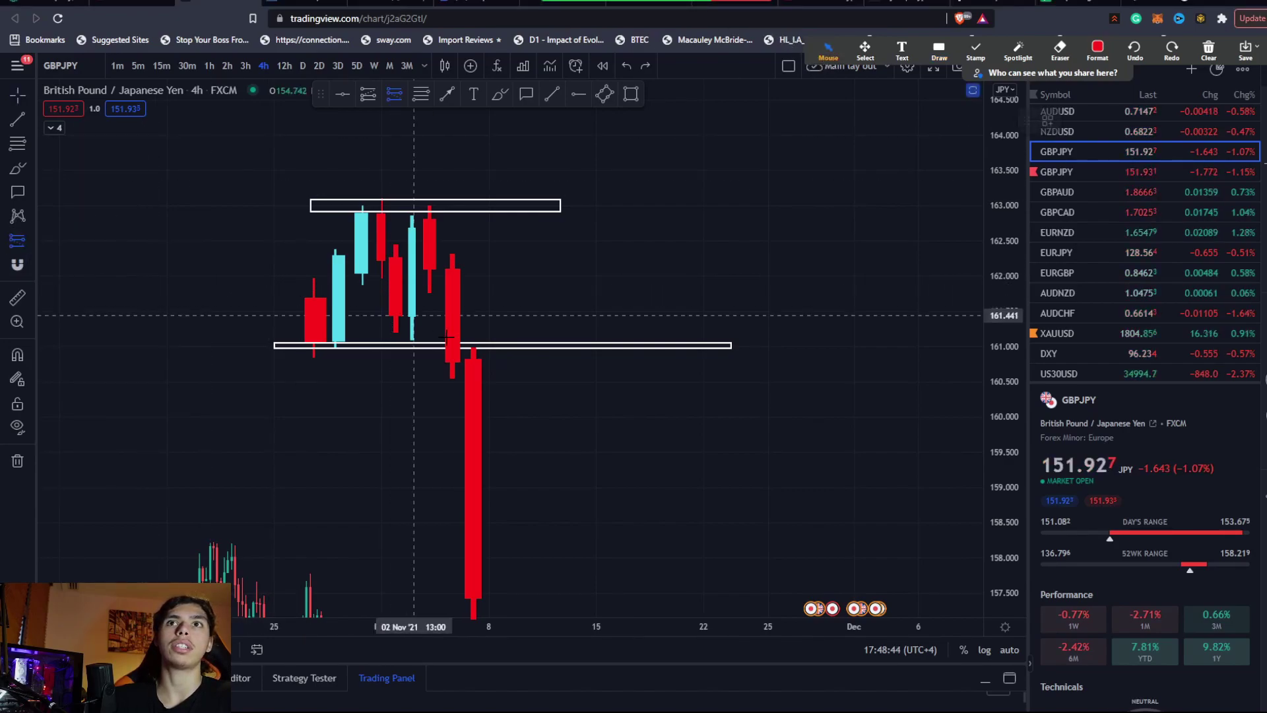
click(453, 381)
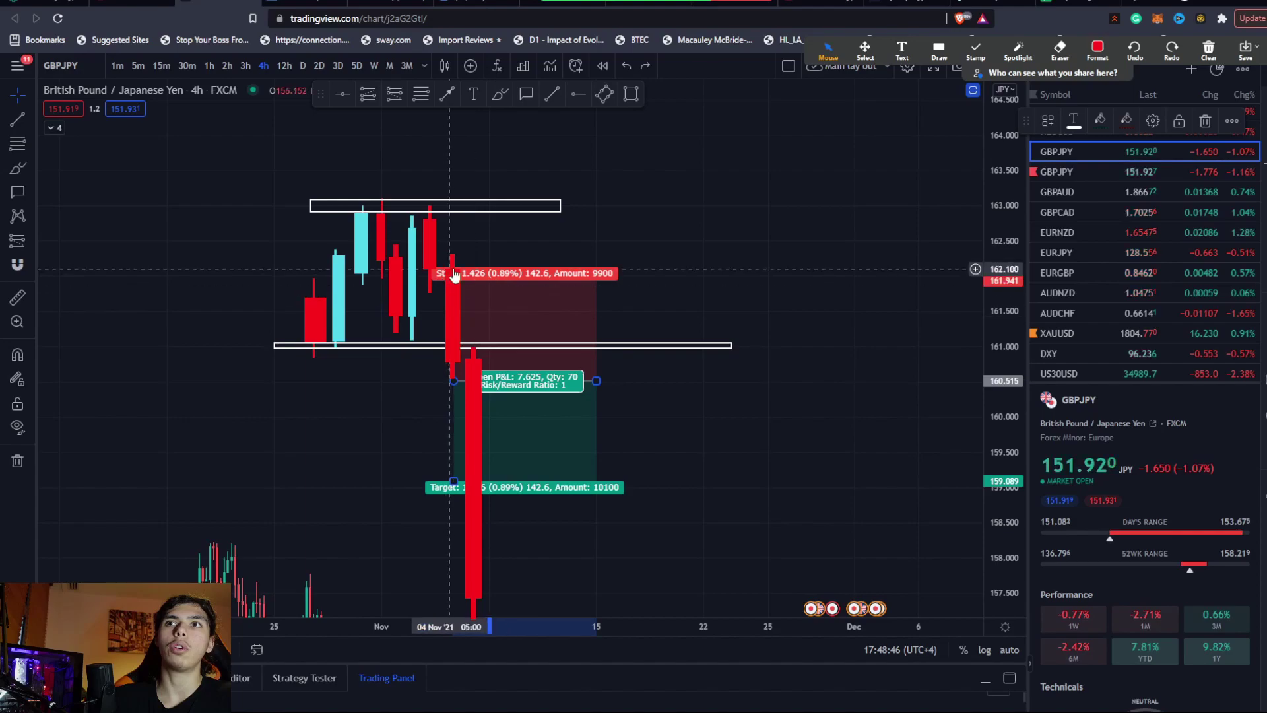
drag(450, 275, 453, 249)
drag(454, 362, 458, 379)
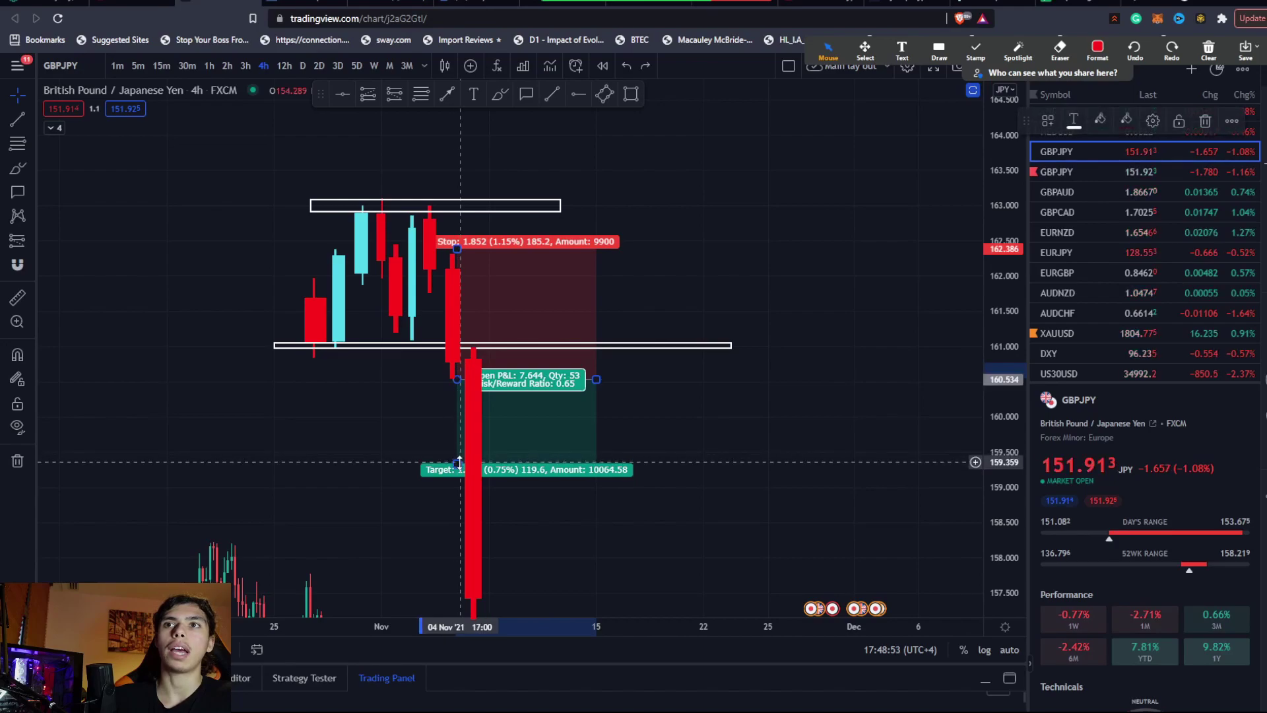
drag(457, 463, 458, 617)
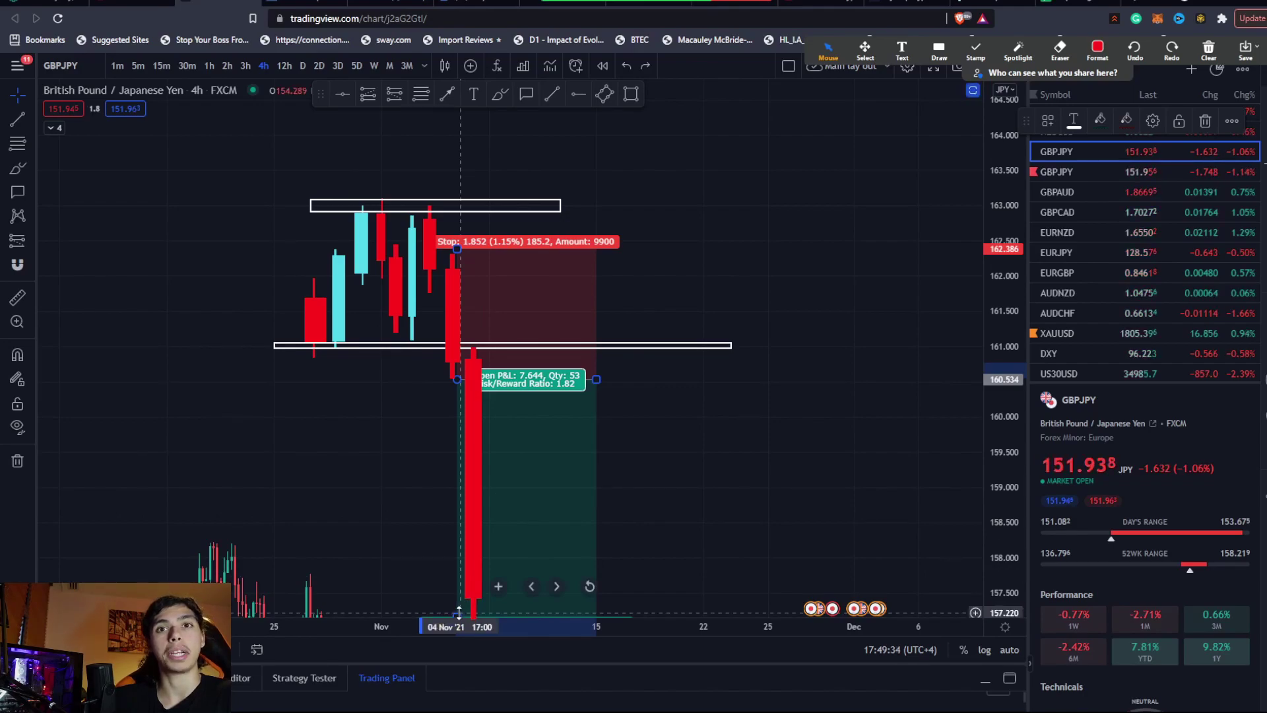
drag(459, 615, 459, 524)
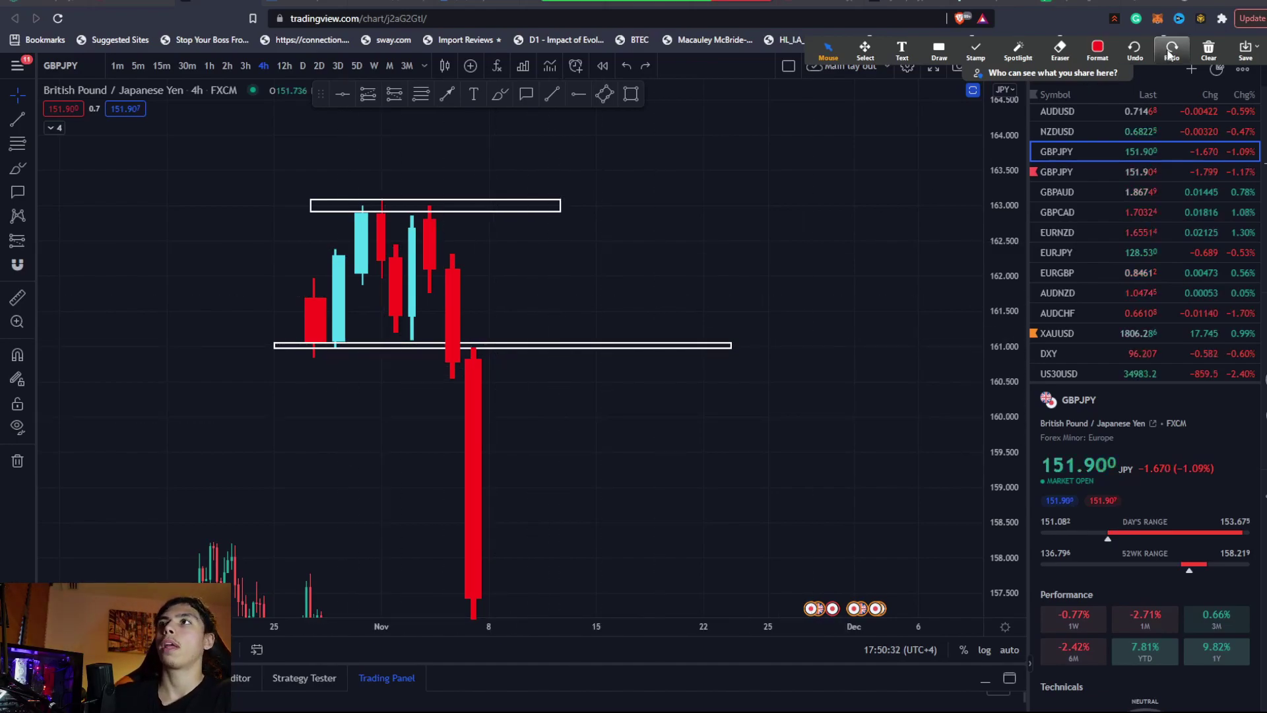
Step: Clear all annotation drawings and frame the late October to early November decline on the 4h chart
click(1210, 52)
drag(583, 375, 526, 187)
scroll(528, 198, up, 3)
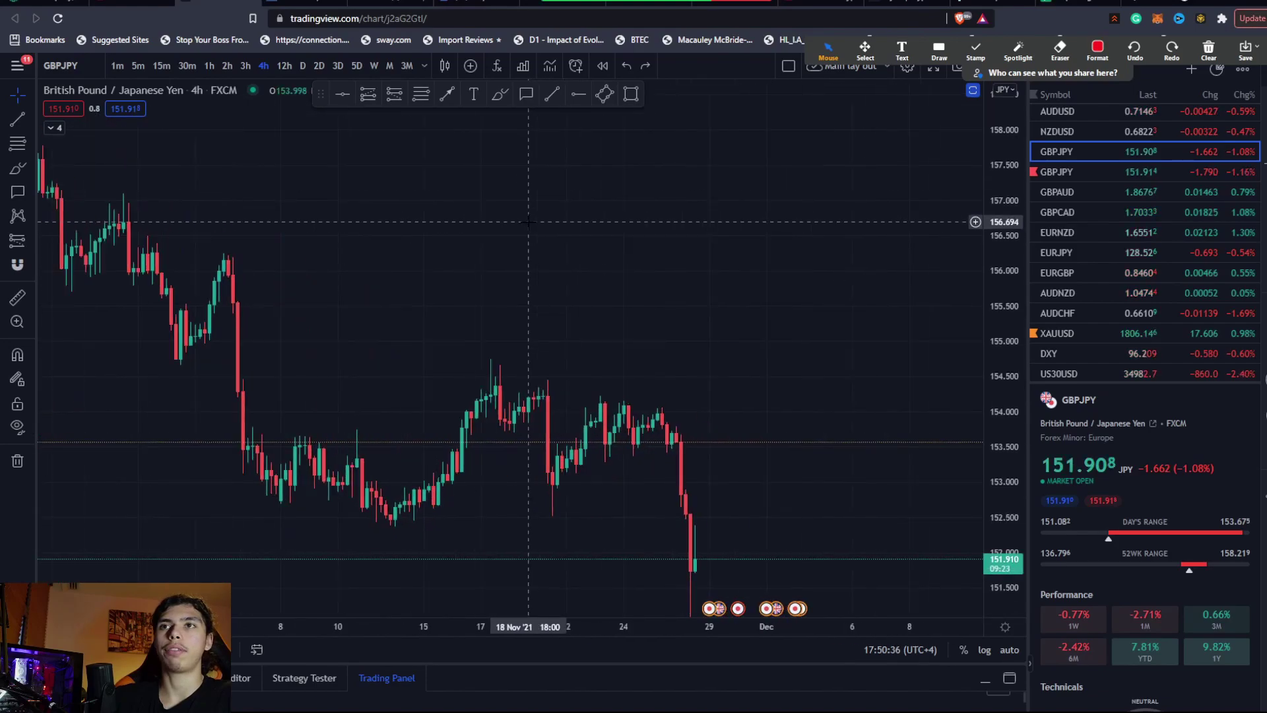
drag(684, 270, 886, 308)
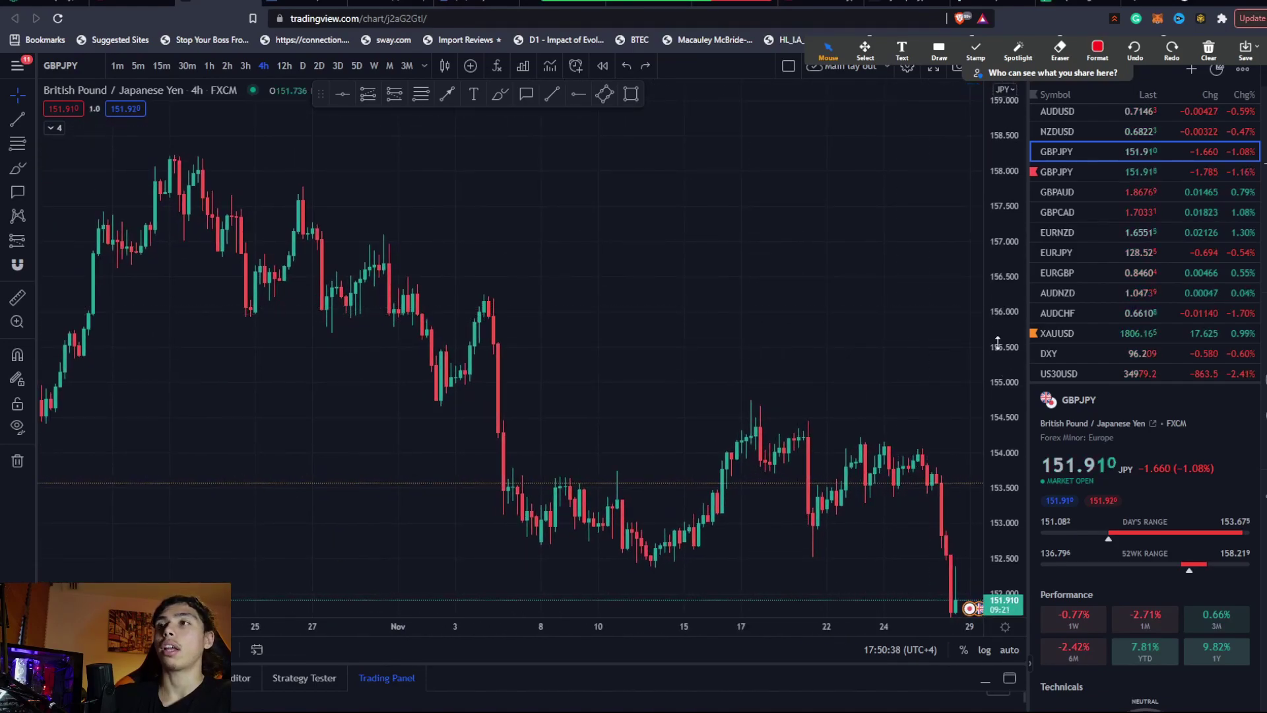
scroll(460, 408, up, 5)
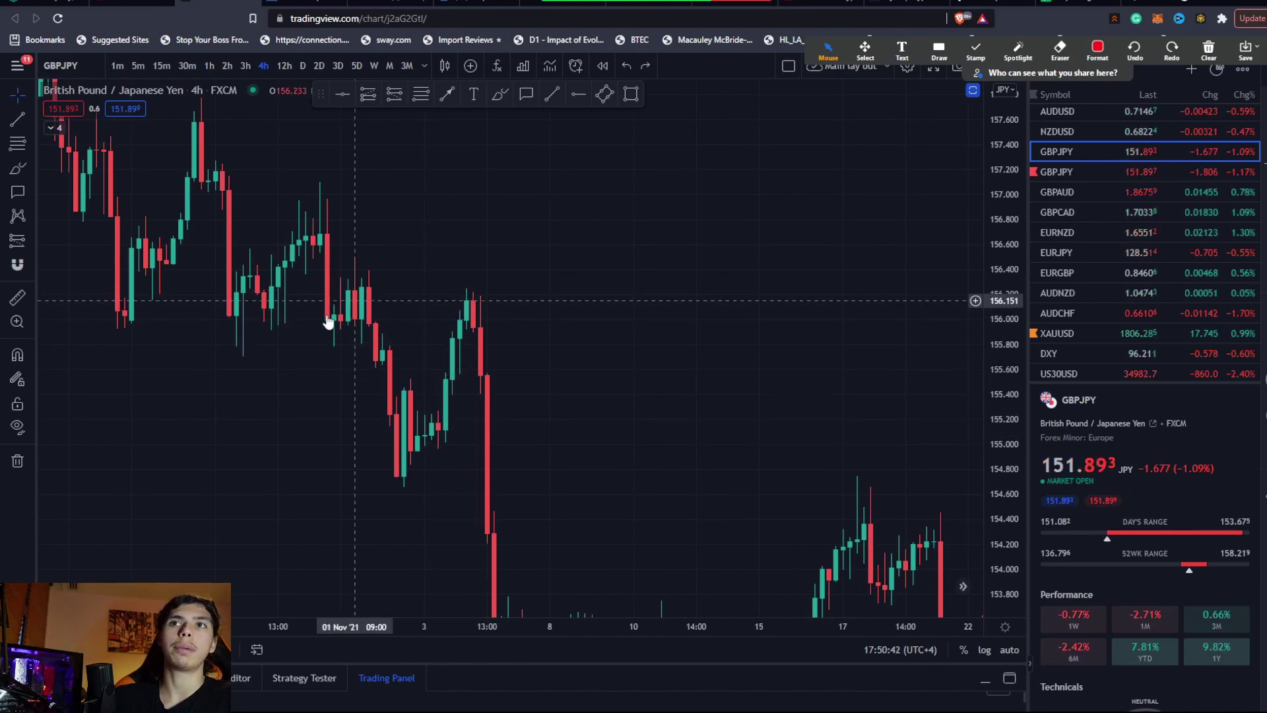
Step: Circle the pullback after 3 November freehand in red and mark its rise and the sharp drop that follows with strokes
click(938, 49)
click(940, 87)
mouse_move(430, 439)
mouse_down()
mouse_move(470, 291)
mouse_move(437, 447)
mouse_up()
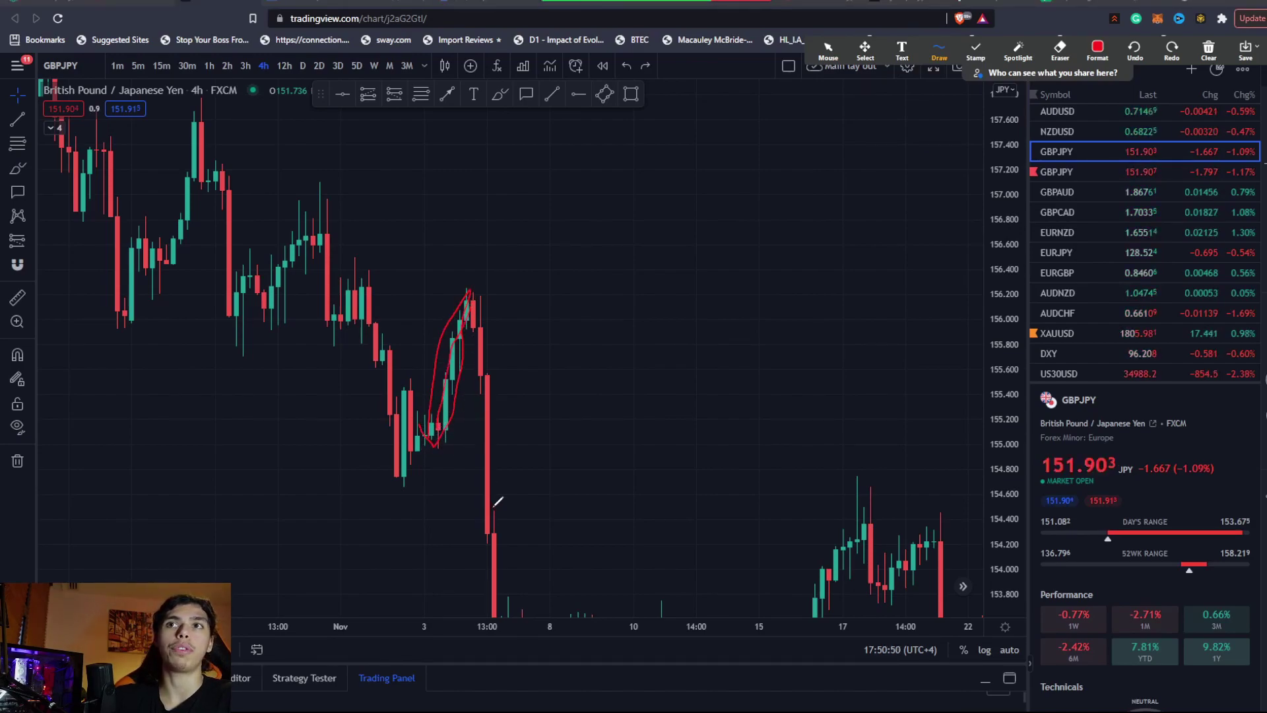
drag(469, 295, 525, 564)
drag(467, 294, 532, 639)
mouse_move(404, 456)
mouse_down()
mouse_move(432, 382)
mouse_move(499, 307)
mouse_up()
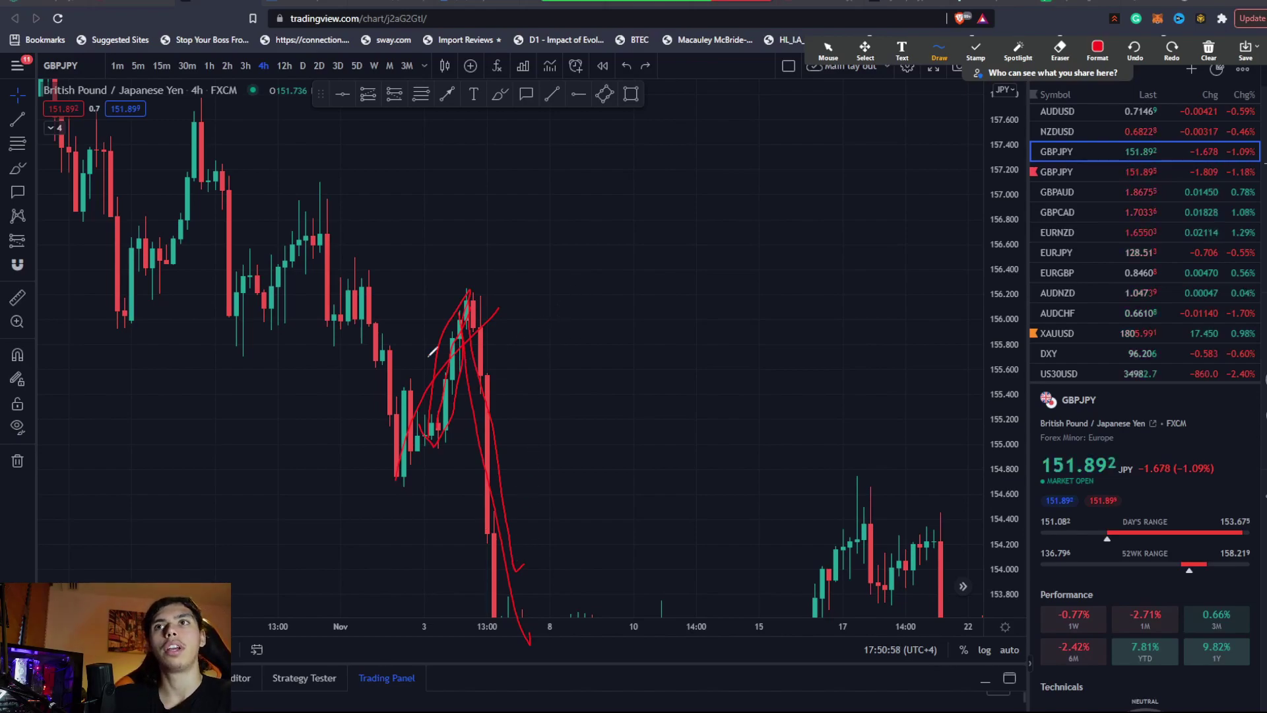
Step: Trace the earlier pullbacks of the decline and the drops following them with freehand red strokes
mouse_move(239, 291)
mouse_down()
mouse_move(323, 228)
mouse_move(426, 487)
mouse_up()
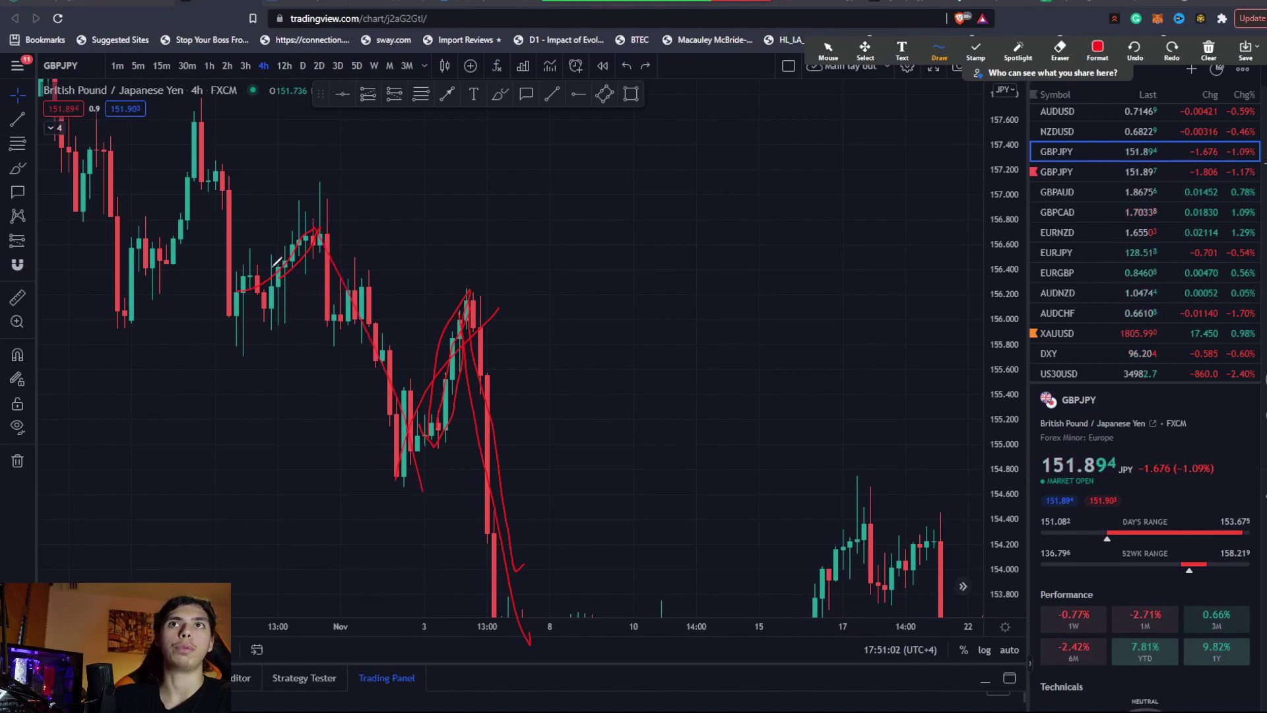
mouse_move(177, 186)
mouse_down()
mouse_move(256, 183)
mouse_move(186, 201)
mouse_move(166, 267)
mouse_up()
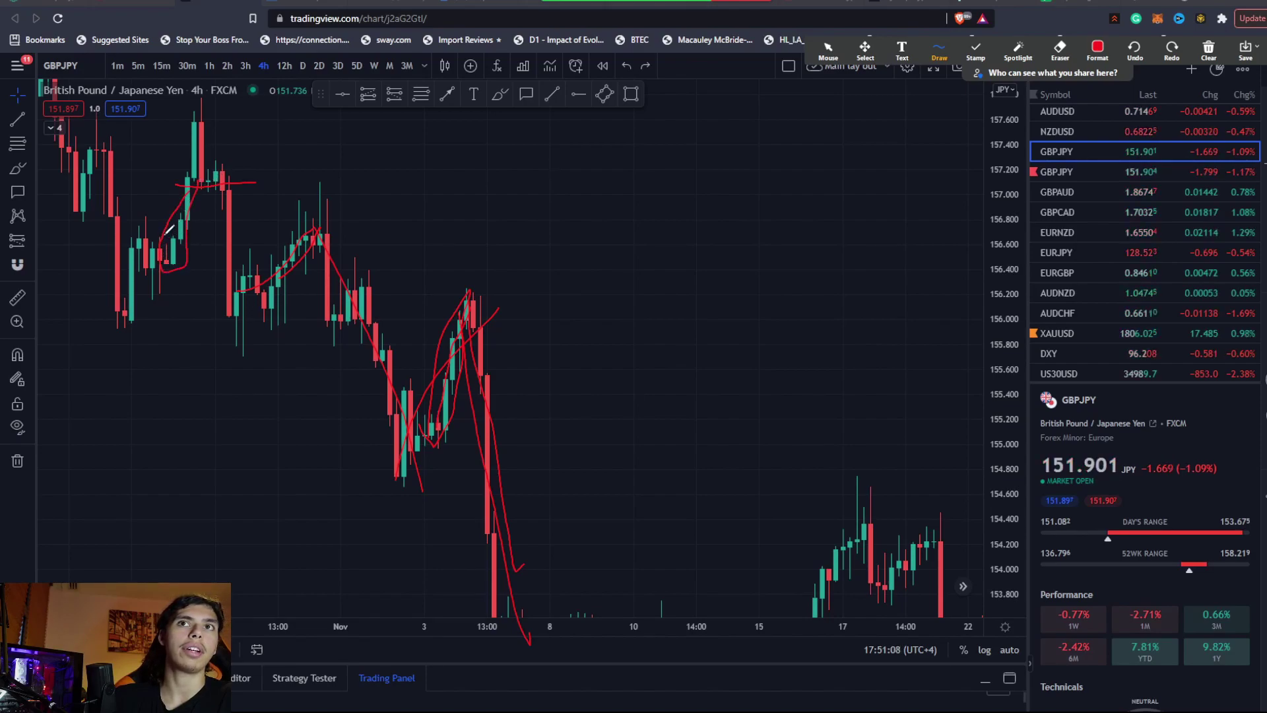
drag(206, 184, 230, 325)
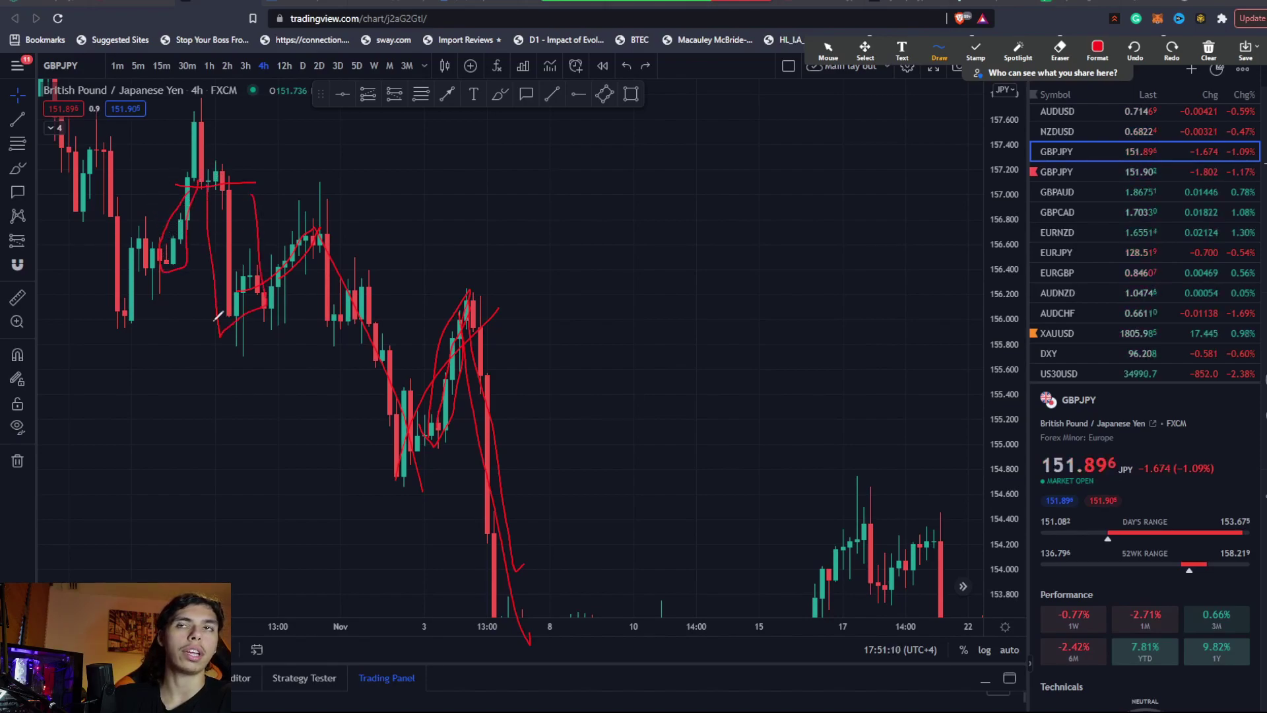
mouse_move(74, 156)
mouse_down()
mouse_move(92, 179)
mouse_move(129, 178)
mouse_up()
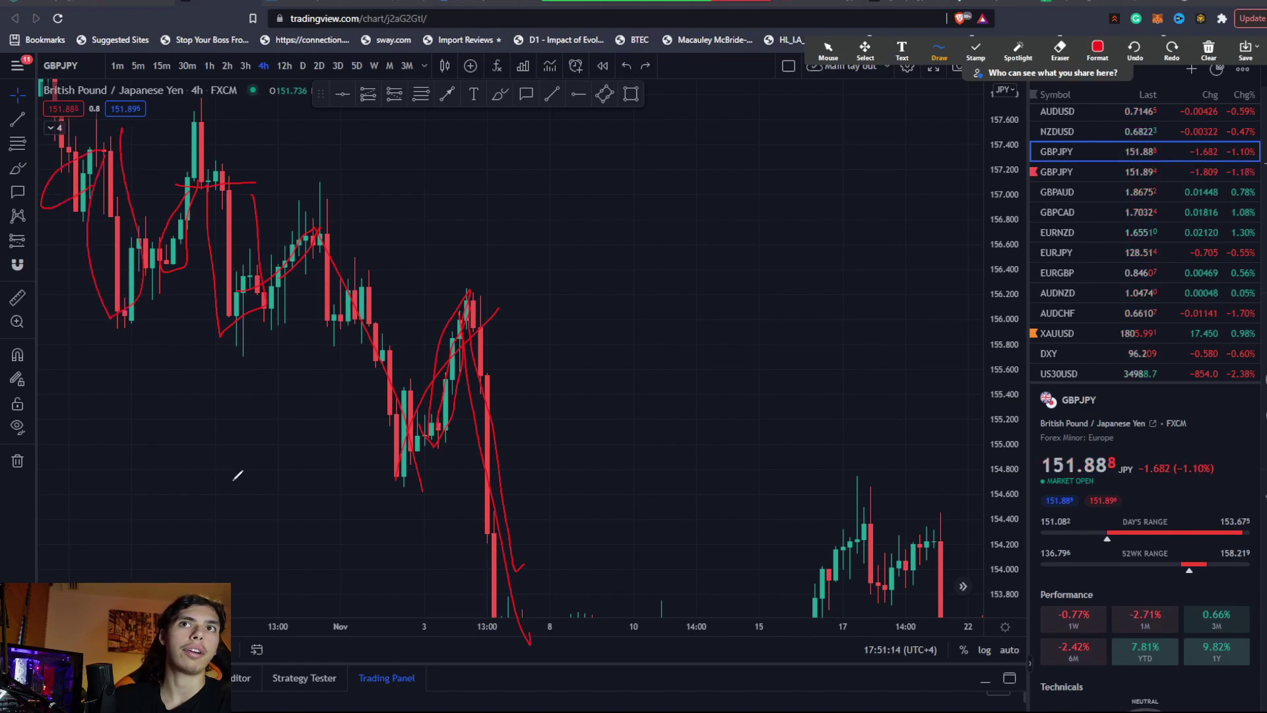
Step: Frame the mid-November price action and erase the red freehand drawings
click(828, 48)
mouse_move(704, 336)
mouse_down()
mouse_move(587, 180)
mouse_move(551, 181)
mouse_up()
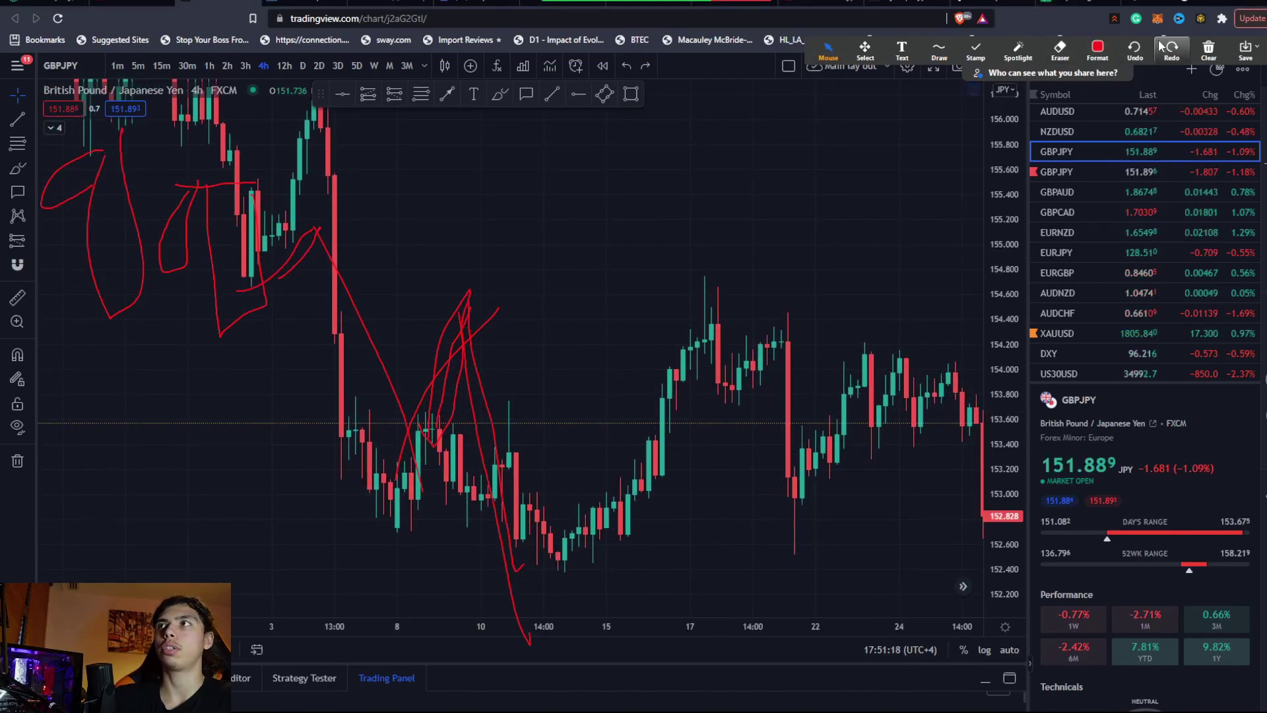
drag(1050, 64, 1040, 69)
mouse_move(409, 448)
mouse_down()
mouse_move(343, 374)
mouse_move(416, 348)
mouse_up()
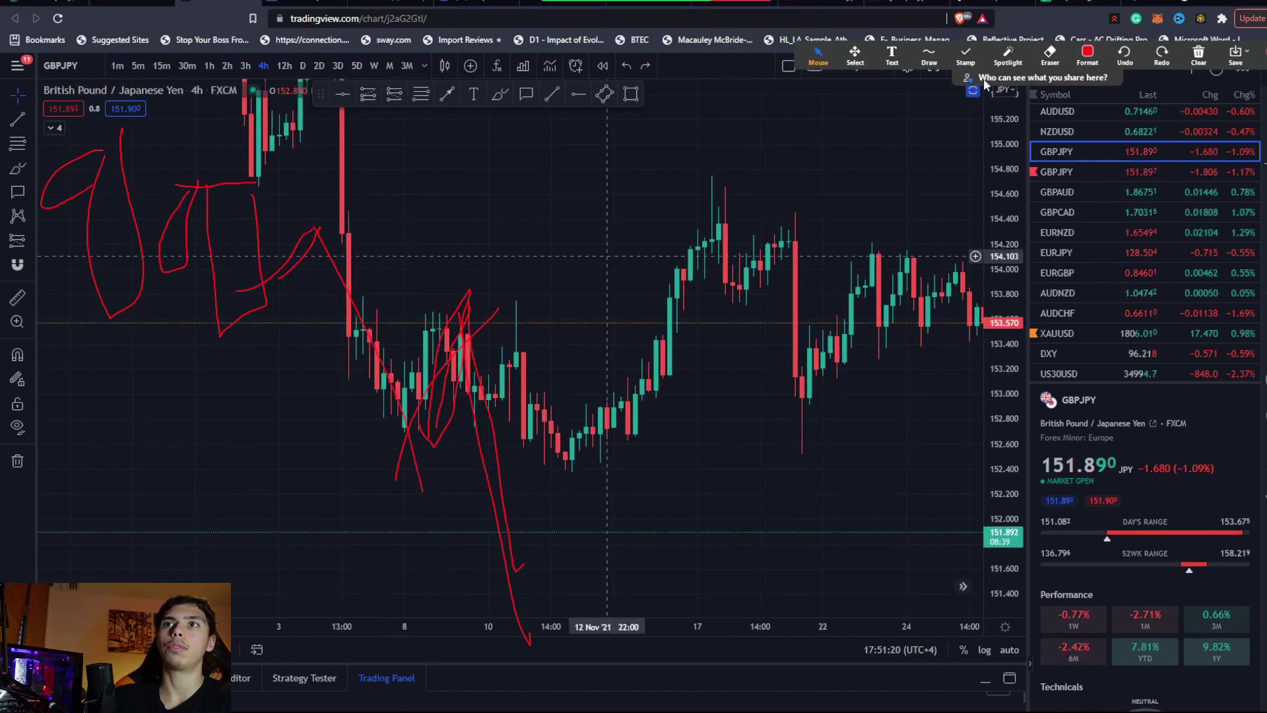
click(1044, 57)
mouse_move(495, 336)
mouse_down()
mouse_move(418, 385)
mouse_move(136, 283)
mouse_move(238, 191)
mouse_move(53, 214)
mouse_move(319, 274)
mouse_up()
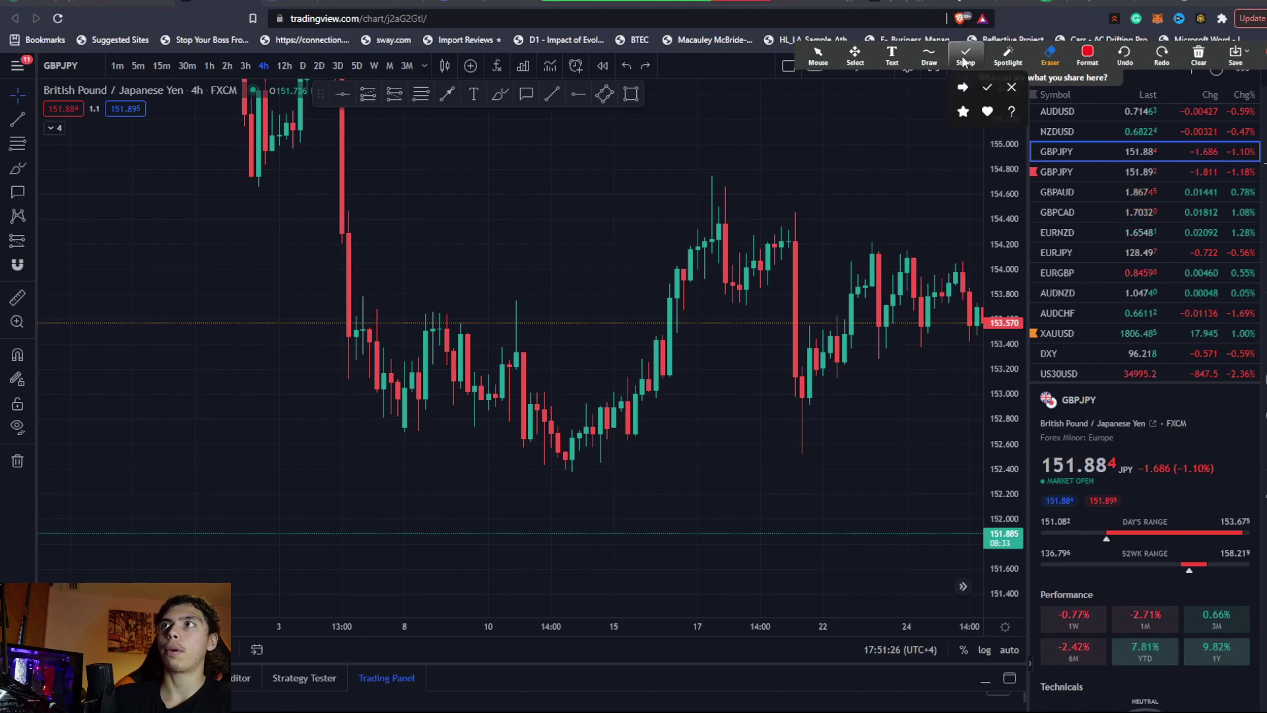
Step: Outline the consolidation between about 8 and 16 November freehand and trace its swings and sideways levels inside
click(929, 56)
click(927, 88)
drag(300, 309, 672, 313)
mouse_move(686, 452)
mouse_down()
mouse_move(481, 457)
mouse_move(328, 304)
mouse_up()
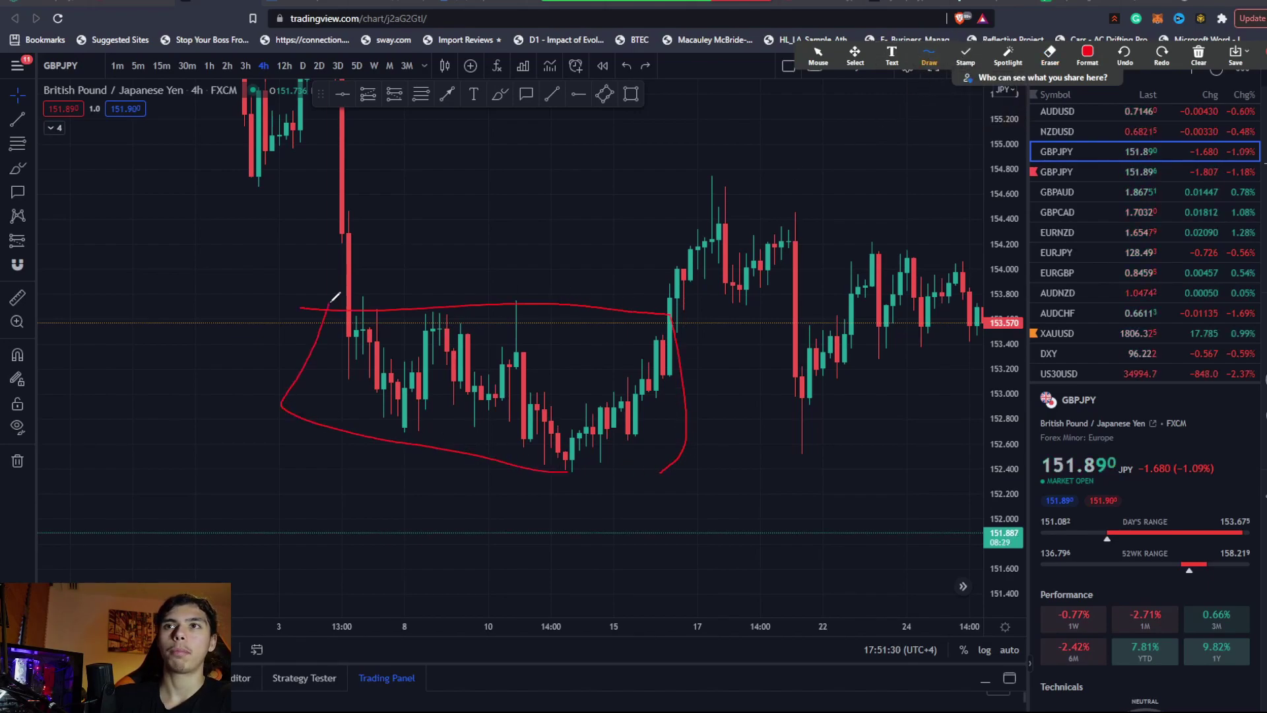
mouse_move(452, 339)
mouse_down()
mouse_move(487, 416)
mouse_move(538, 439)
mouse_move(575, 439)
mouse_move(637, 406)
mouse_move(657, 356)
mouse_up()
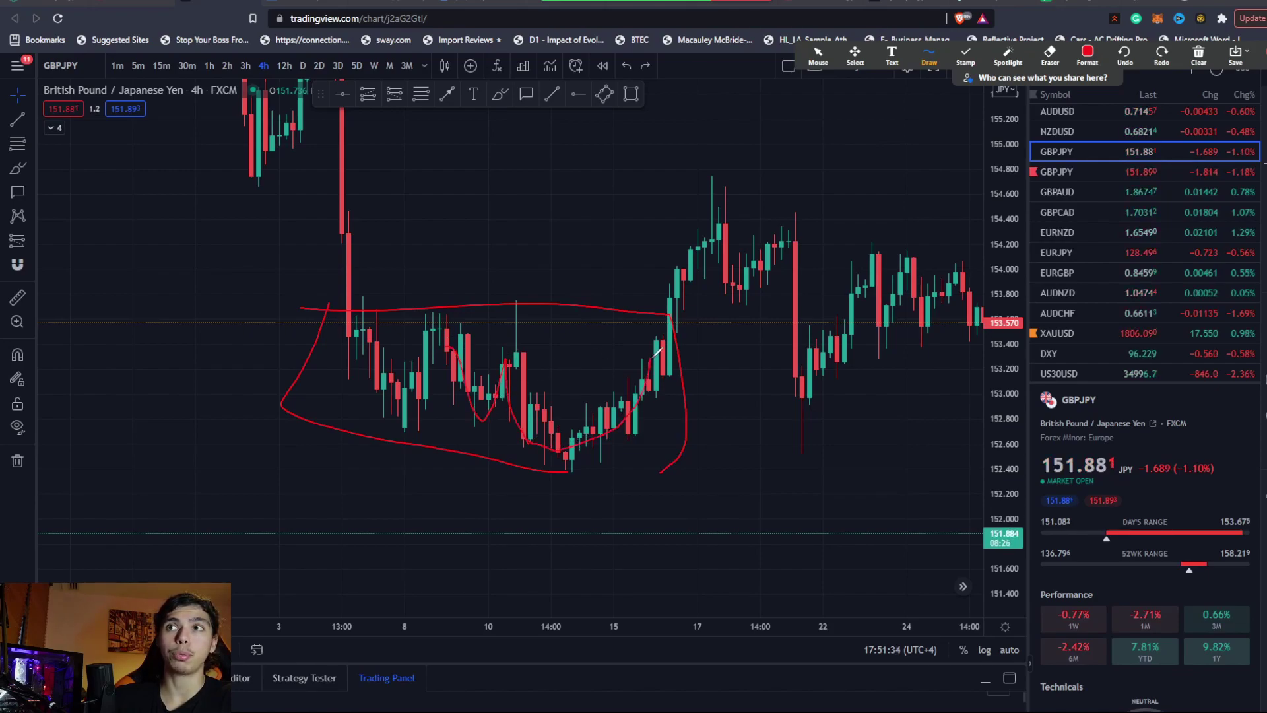
mouse_move(346, 324)
mouse_down()
mouse_move(356, 343)
mouse_move(344, 375)
mouse_move(688, 425)
mouse_up()
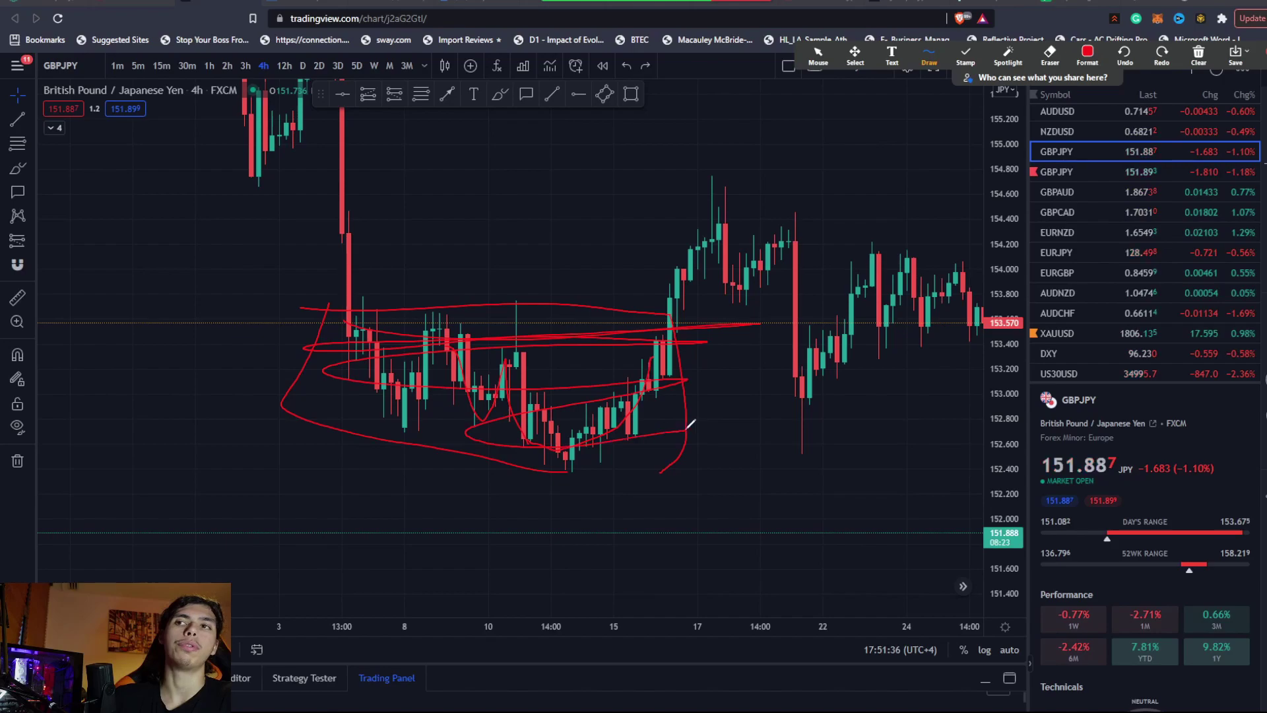
Step: Circle the last part of the sell-off and the 17 November high, and draw a horizontal line across them at about 154.750
drag(360, 211, 332, 337)
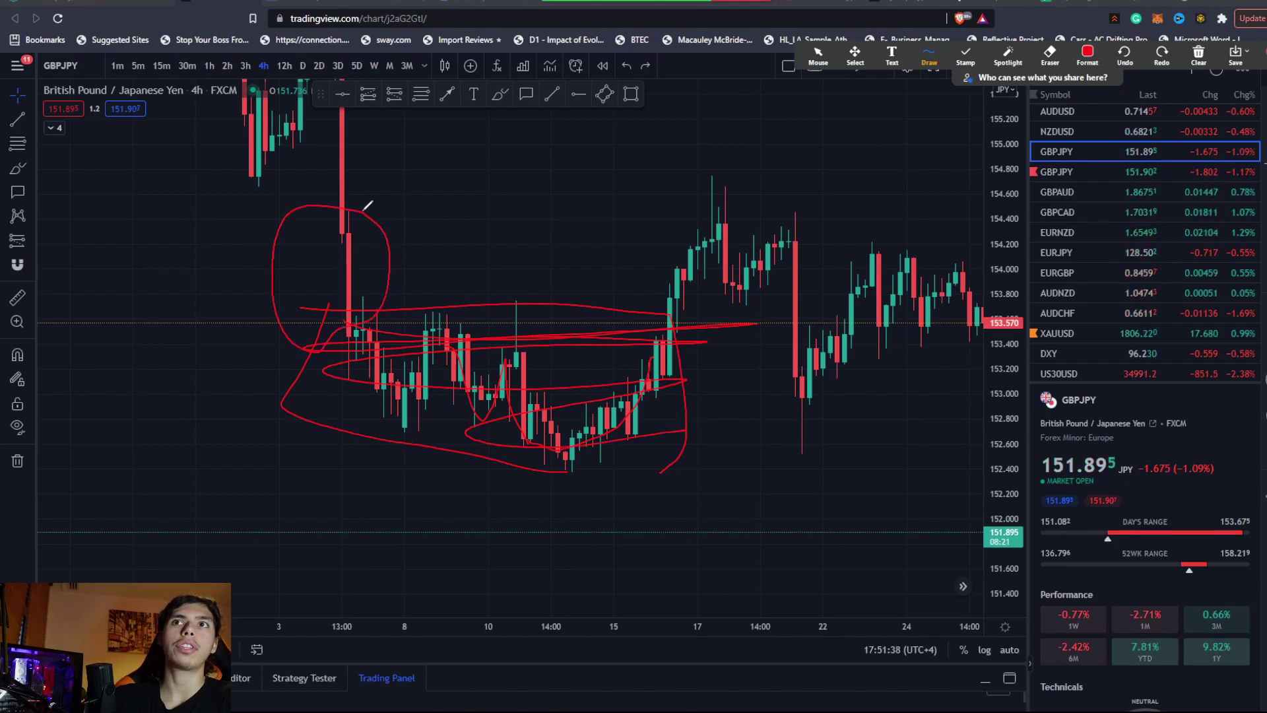
drag(667, 322, 726, 228)
mouse_move(726, 169)
mouse_down()
mouse_move(676, 191)
mouse_move(728, 197)
mouse_up()
drag(348, 303, 343, 201)
drag(356, 134, 361, 138)
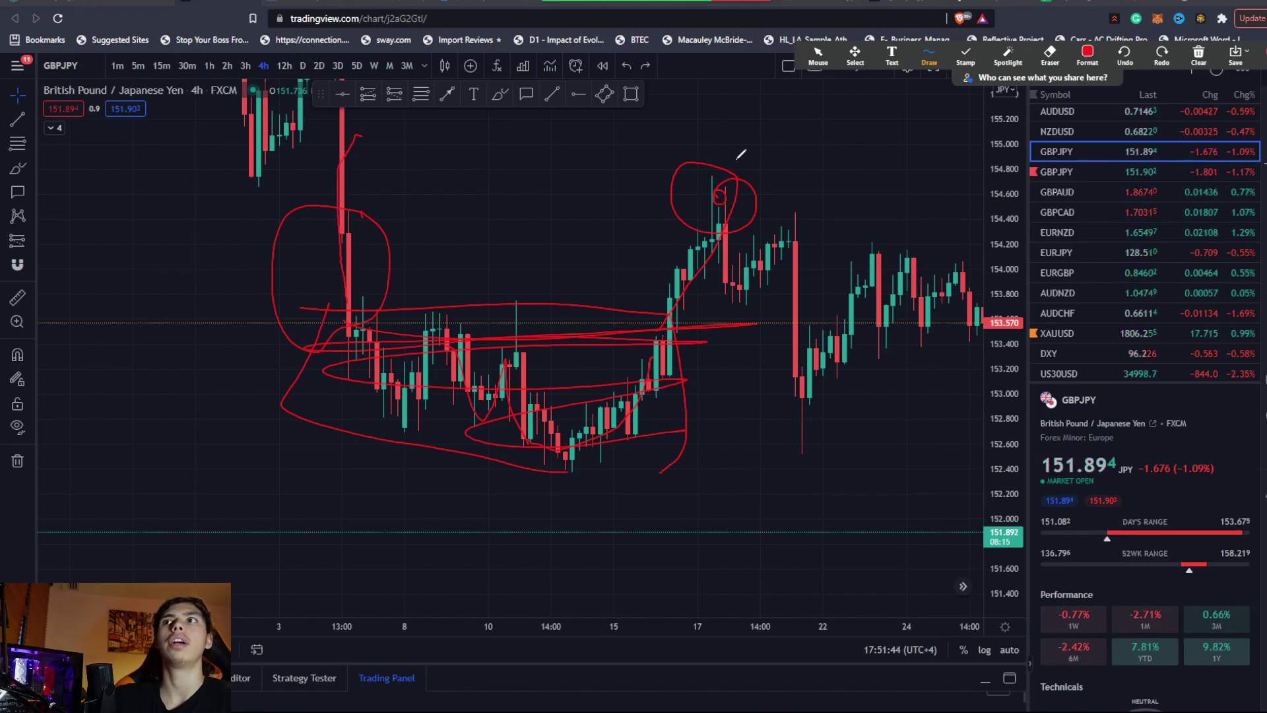
drag(226, 178, 881, 170)
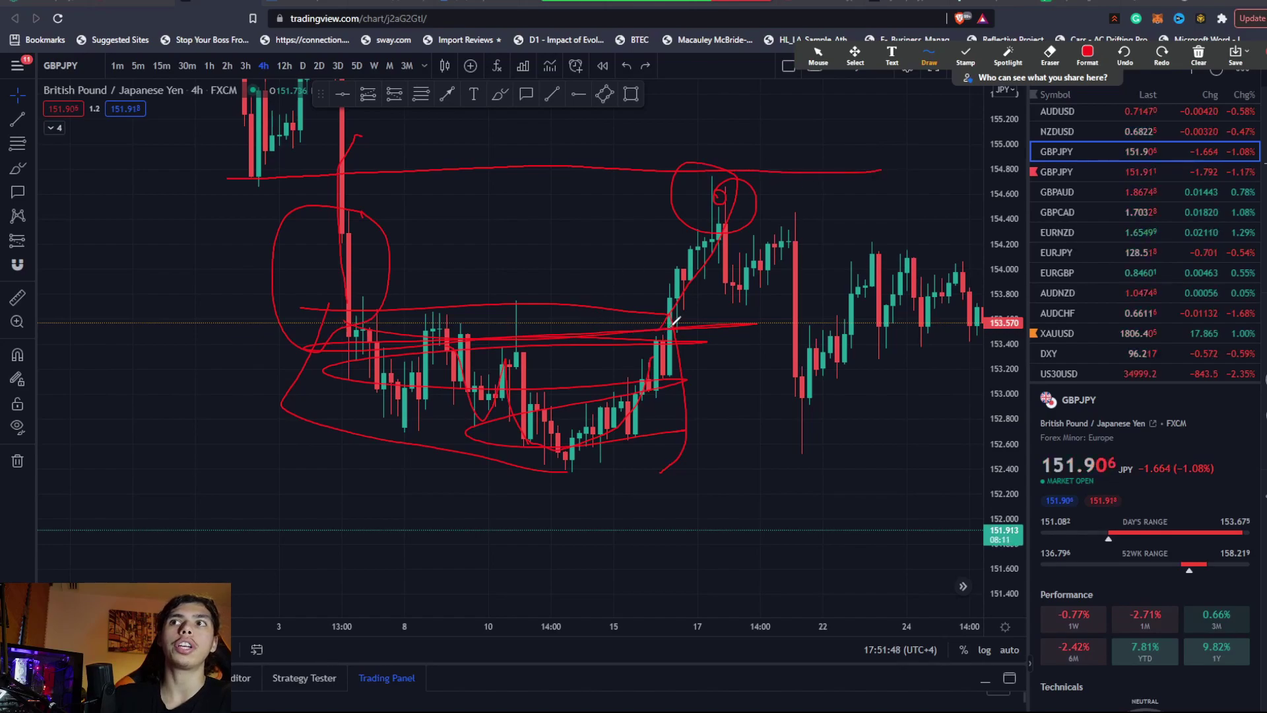
Step: Retrace the level near 154.750, mark the 17 November high and the drop from it, and erase the red freehand drawings
drag(690, 223, 722, 160)
mouse_move(228, 179)
mouse_down()
mouse_move(656, 190)
mouse_move(567, 165)
mouse_up()
drag(723, 225, 854, 328)
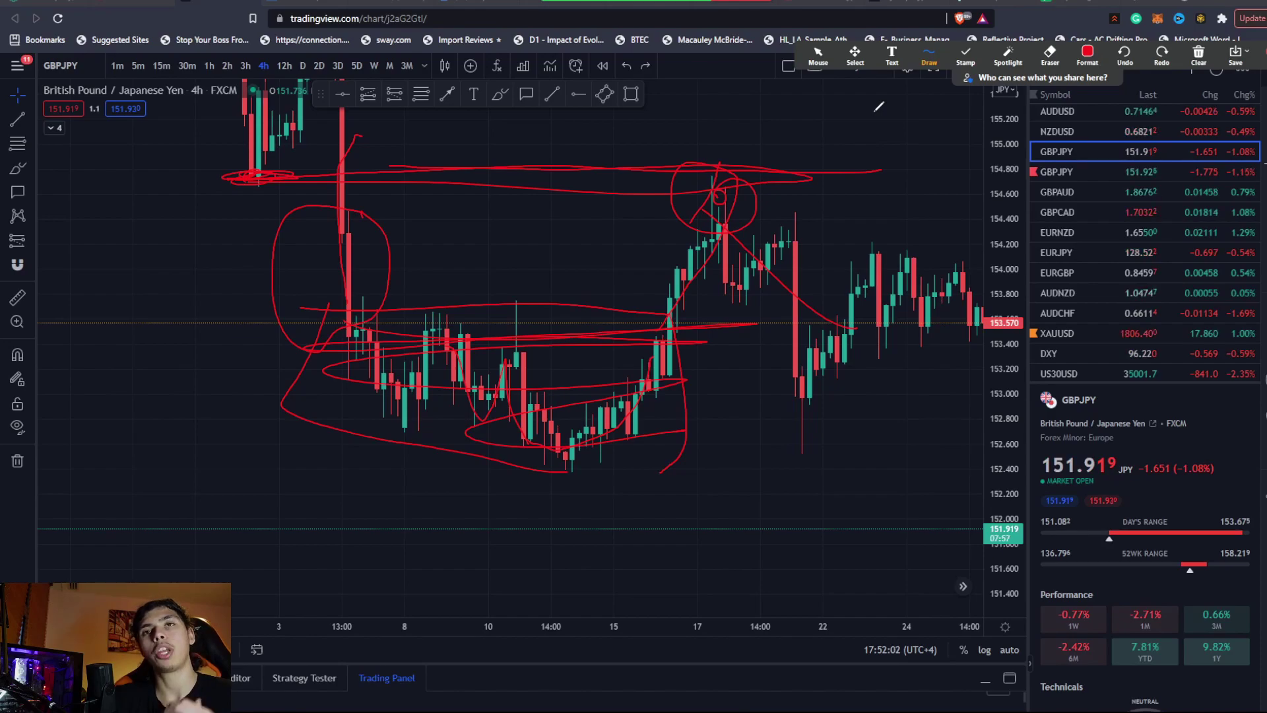
drag(300, 192, 291, 338)
mouse_move(407, 309)
mouse_down()
mouse_move(386, 169)
mouse_move(316, 239)
mouse_up()
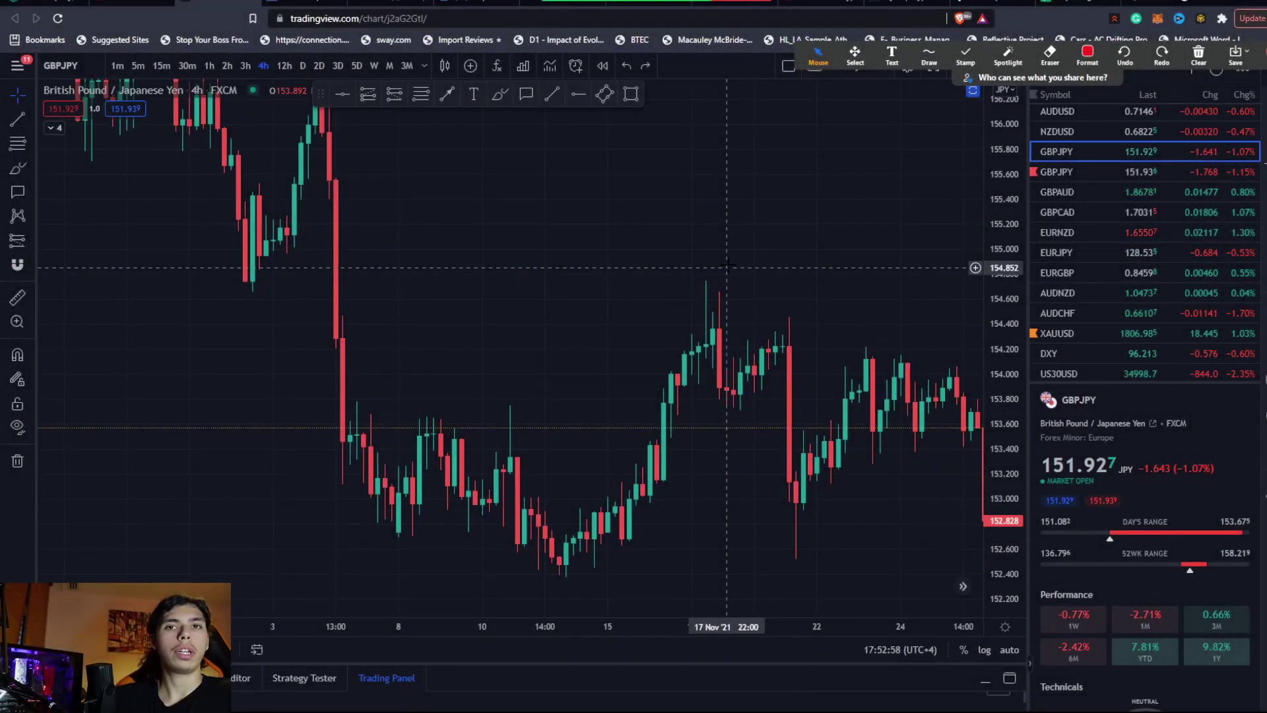
Step: Outline the small consolidation between about 155.95 and 156.25 around 1 November with a red freehand stroke
scroll(611, 331, down, 5)
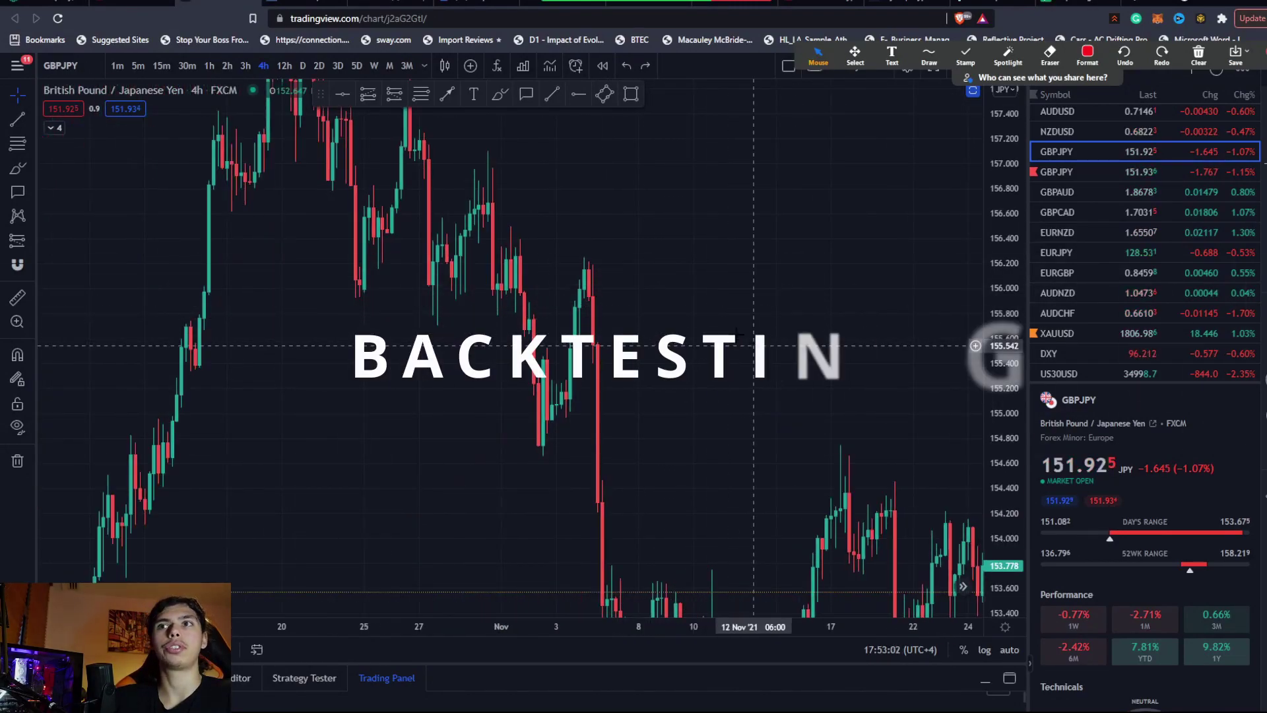
drag(735, 334, 696, 286)
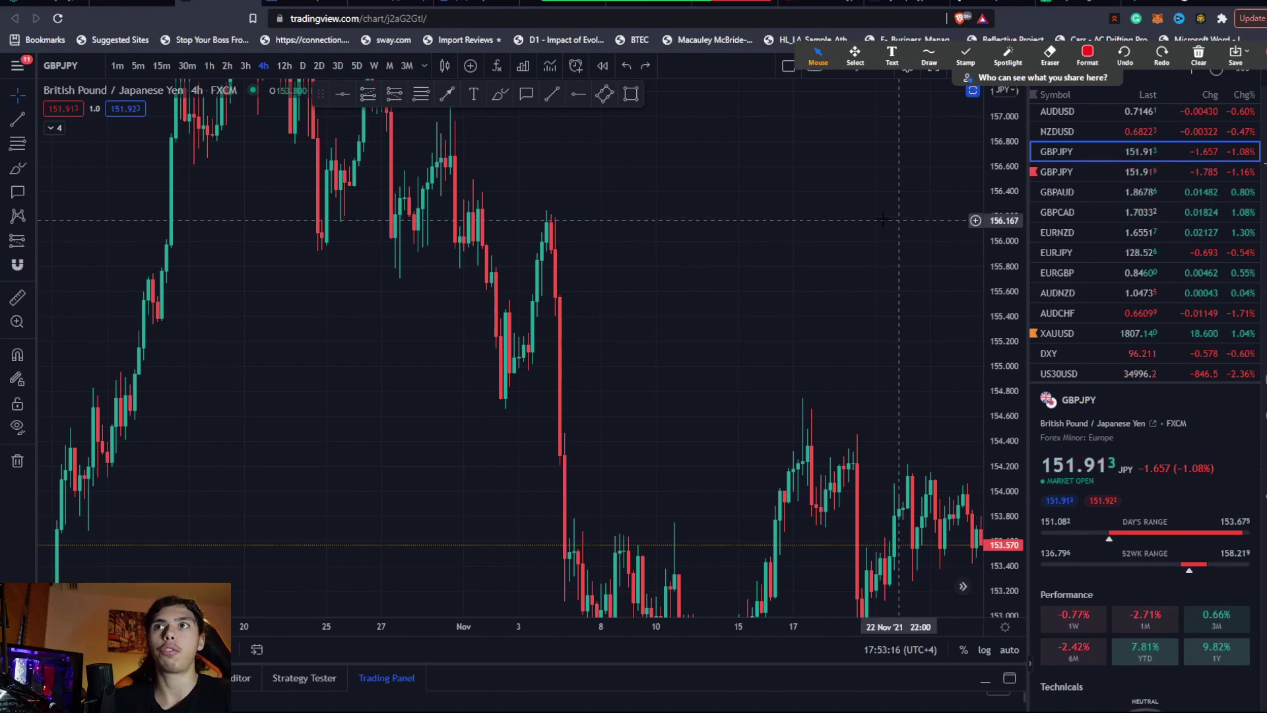
scroll(899, 220, up, 5)
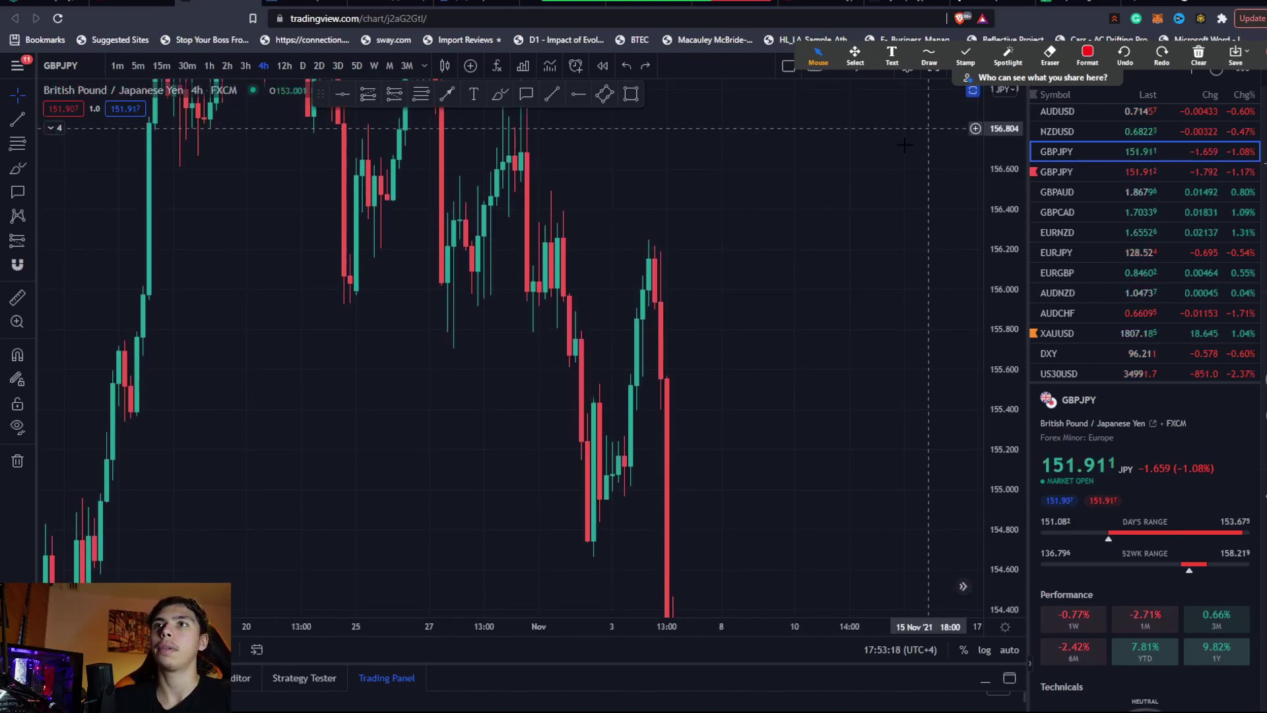
scroll(907, 136, up, 3)
click(928, 55)
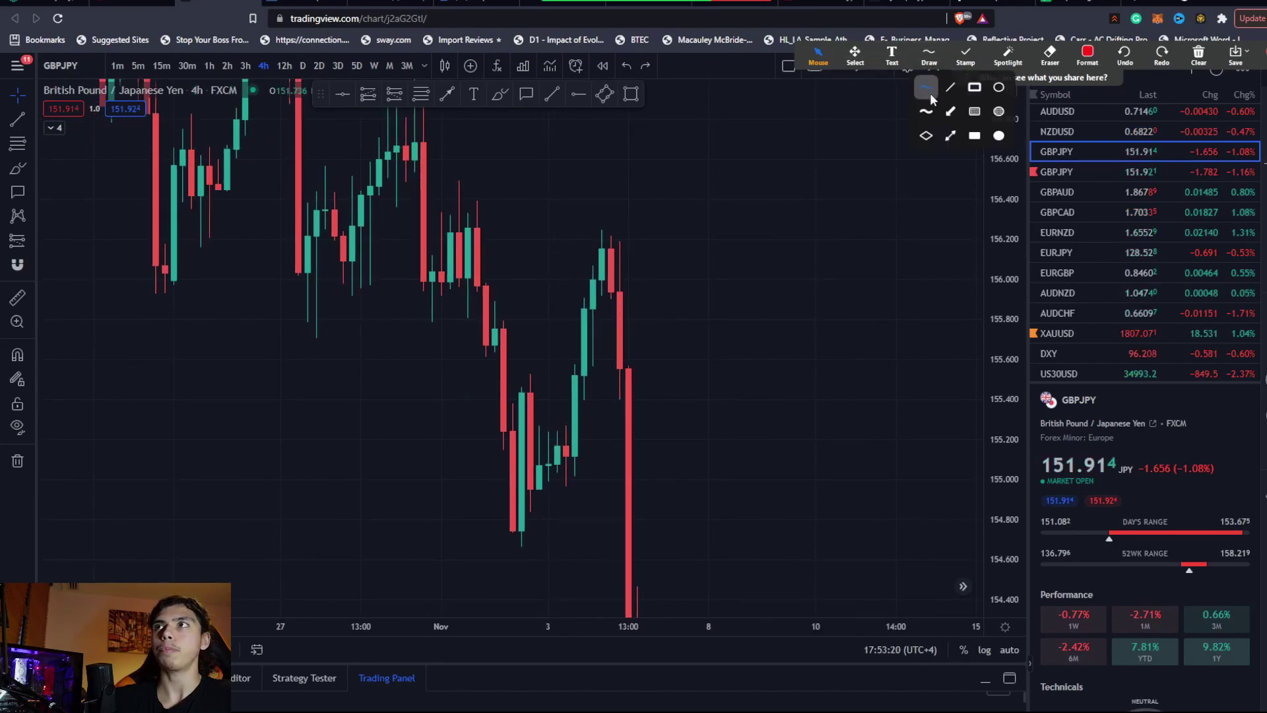
click(929, 92)
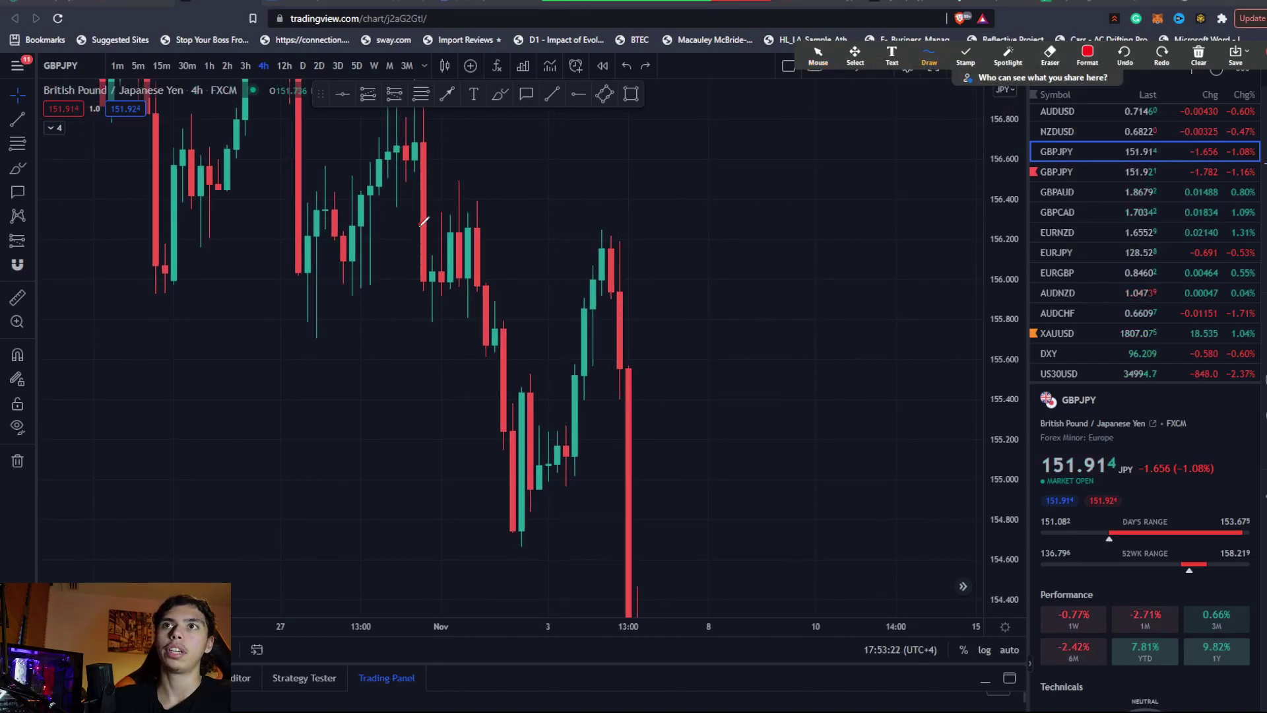
mouse_move(422, 289)
mouse_down()
mouse_move(494, 222)
mouse_move(466, 226)
mouse_up()
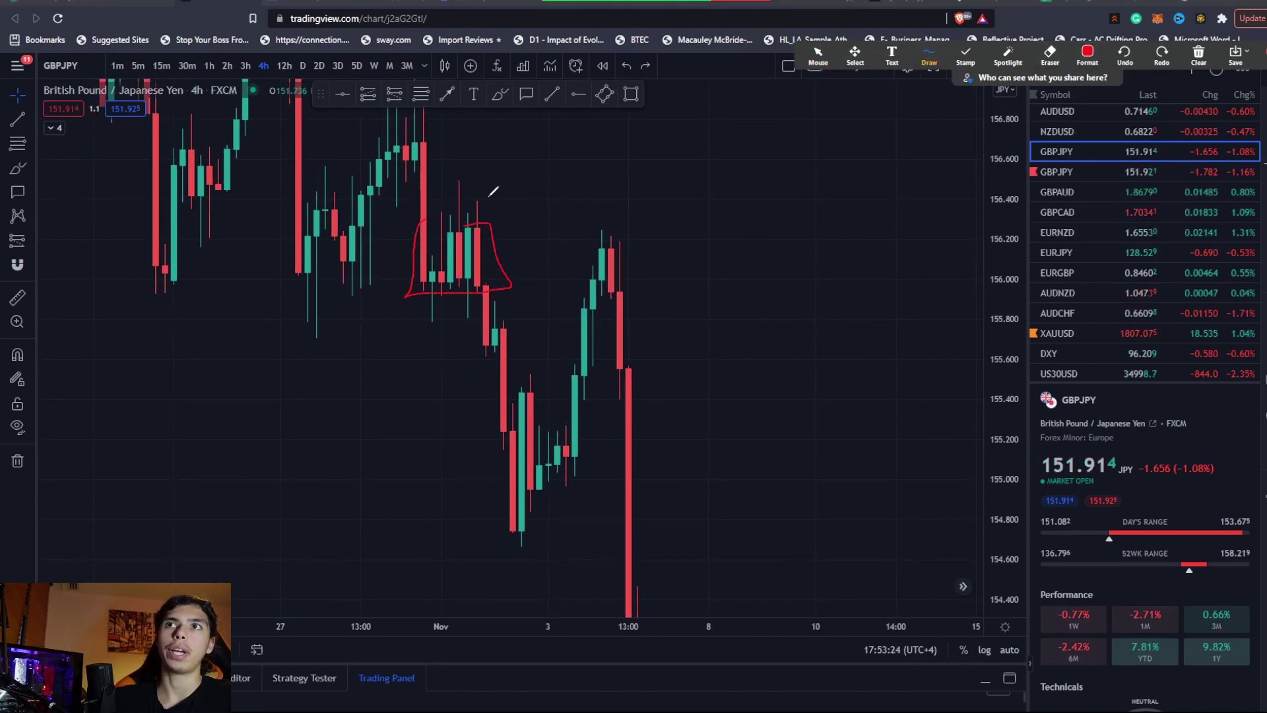
Step: Place horizontal lines at 156.256 and 155.977 along the upper and lower bounds of the outlined consolidation
click(818, 56)
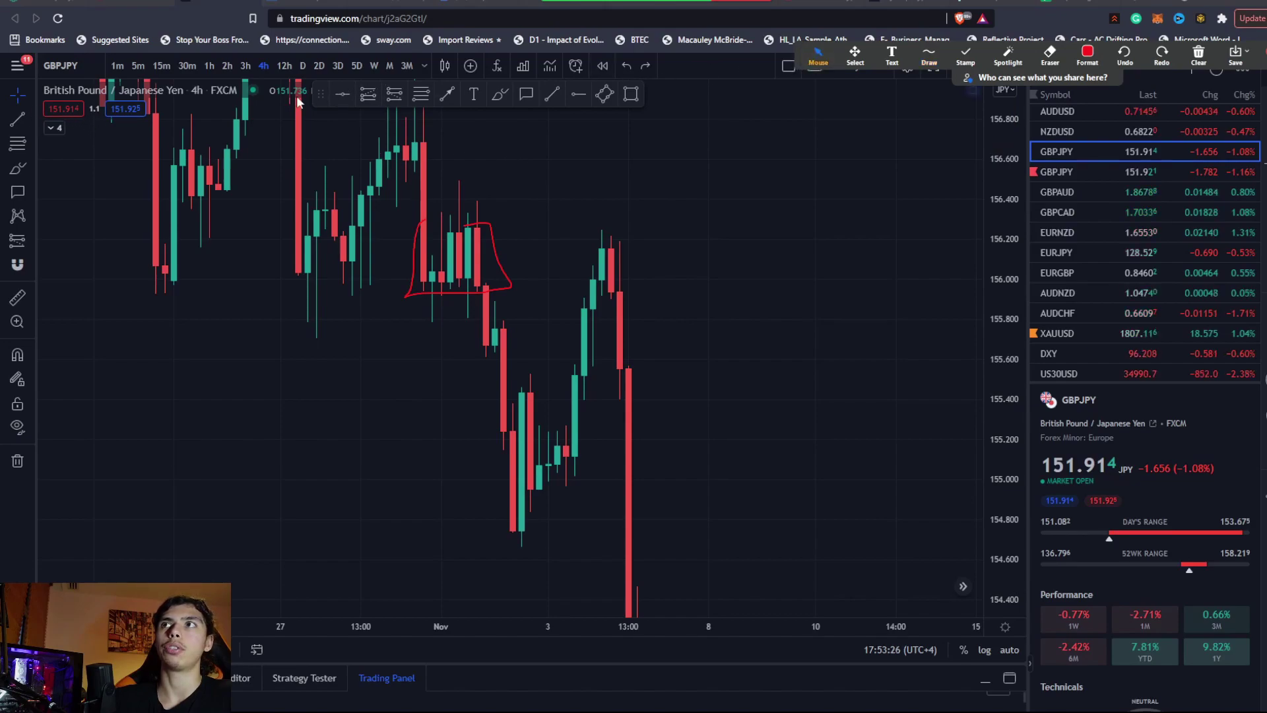
click(341, 95)
click(511, 228)
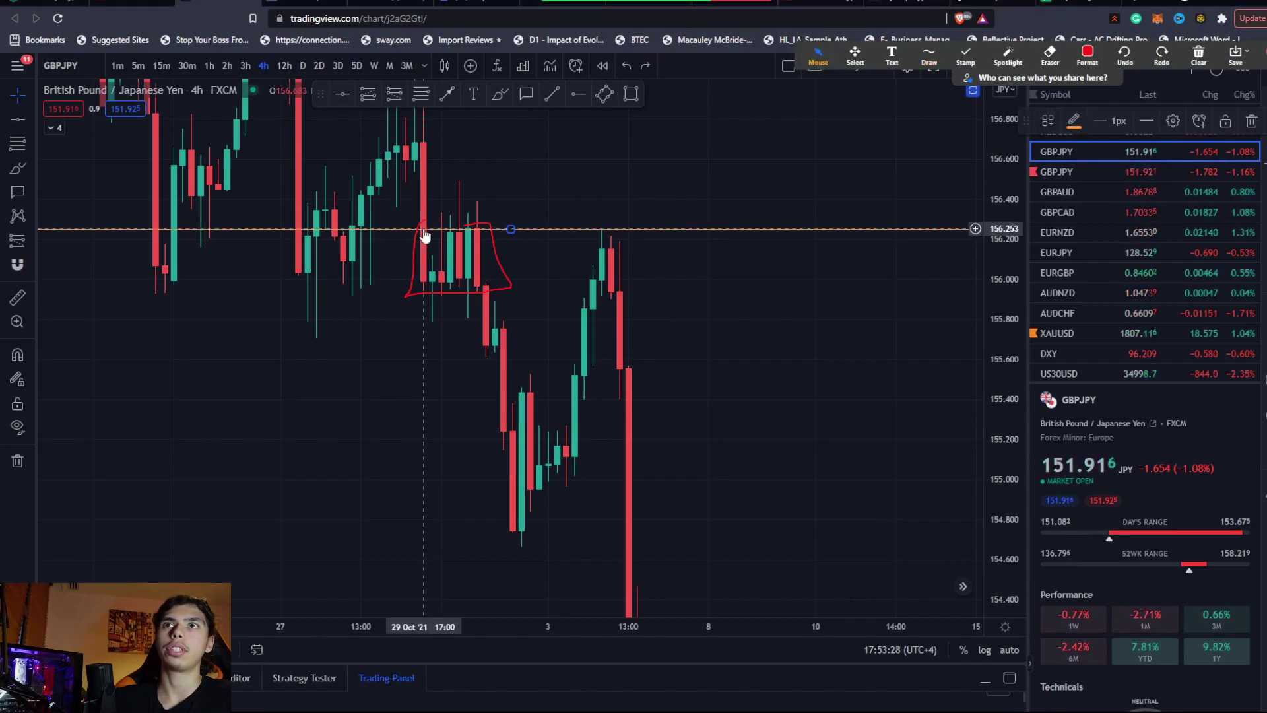
click(342, 95)
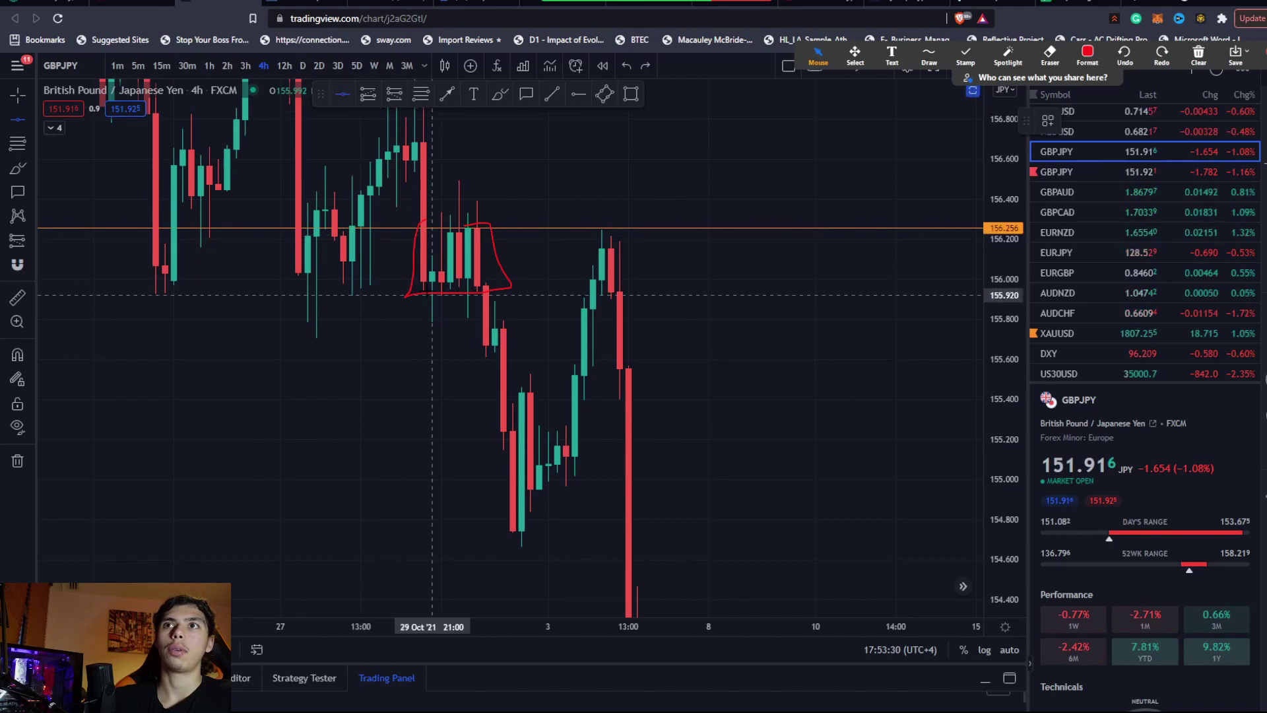
click(424, 284)
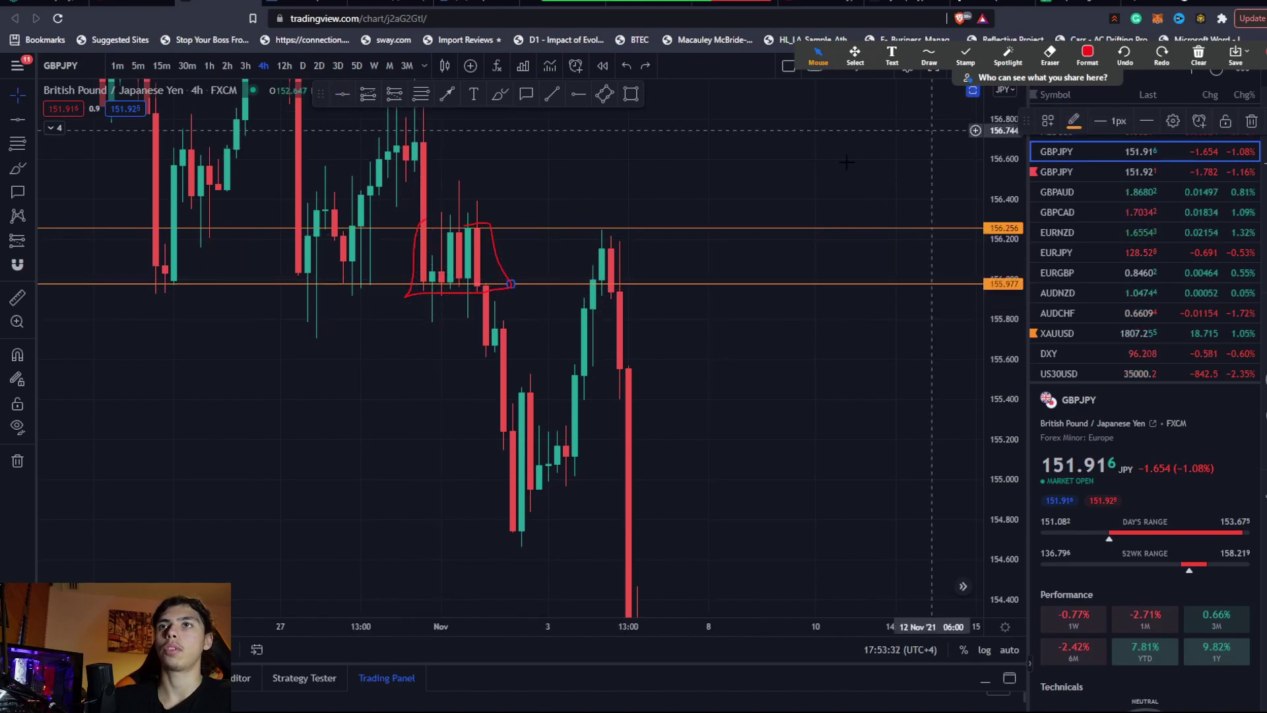
Step: Place horizontal lines at 155.378 and 155.698 on the low and high of the mid-October pullback
scroll(390, 353, down, 6)
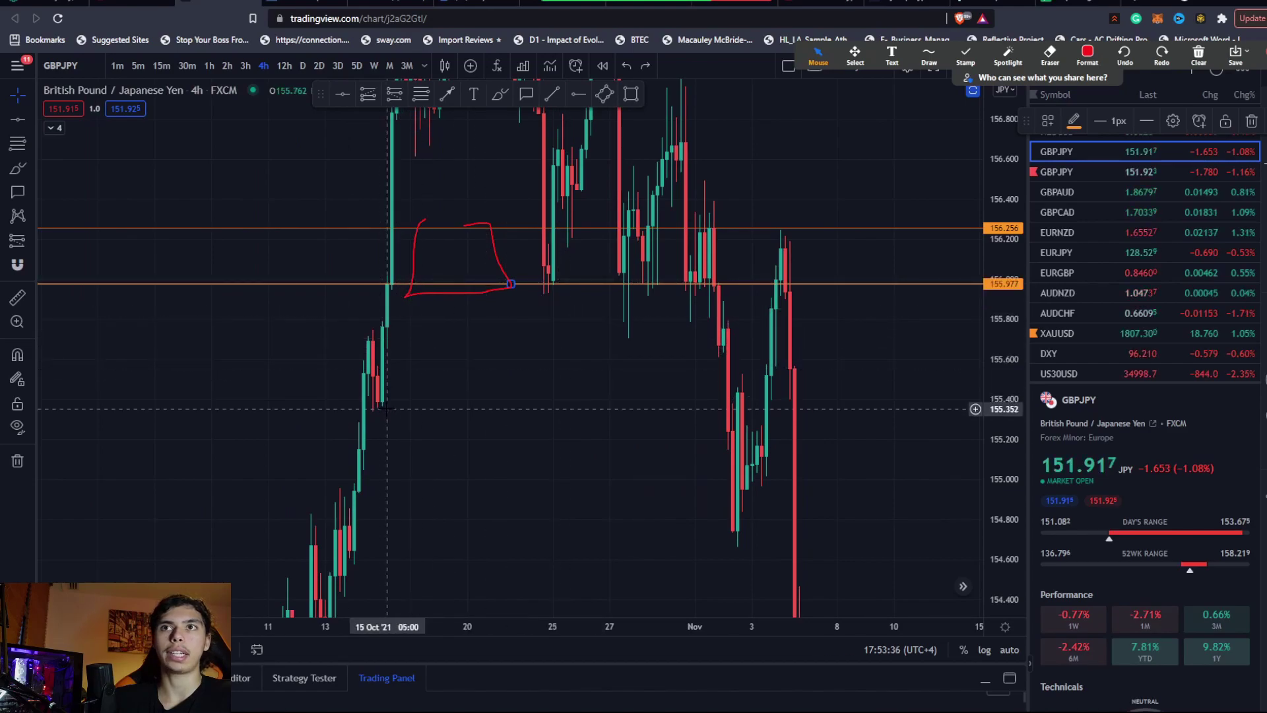
key(alt+h)
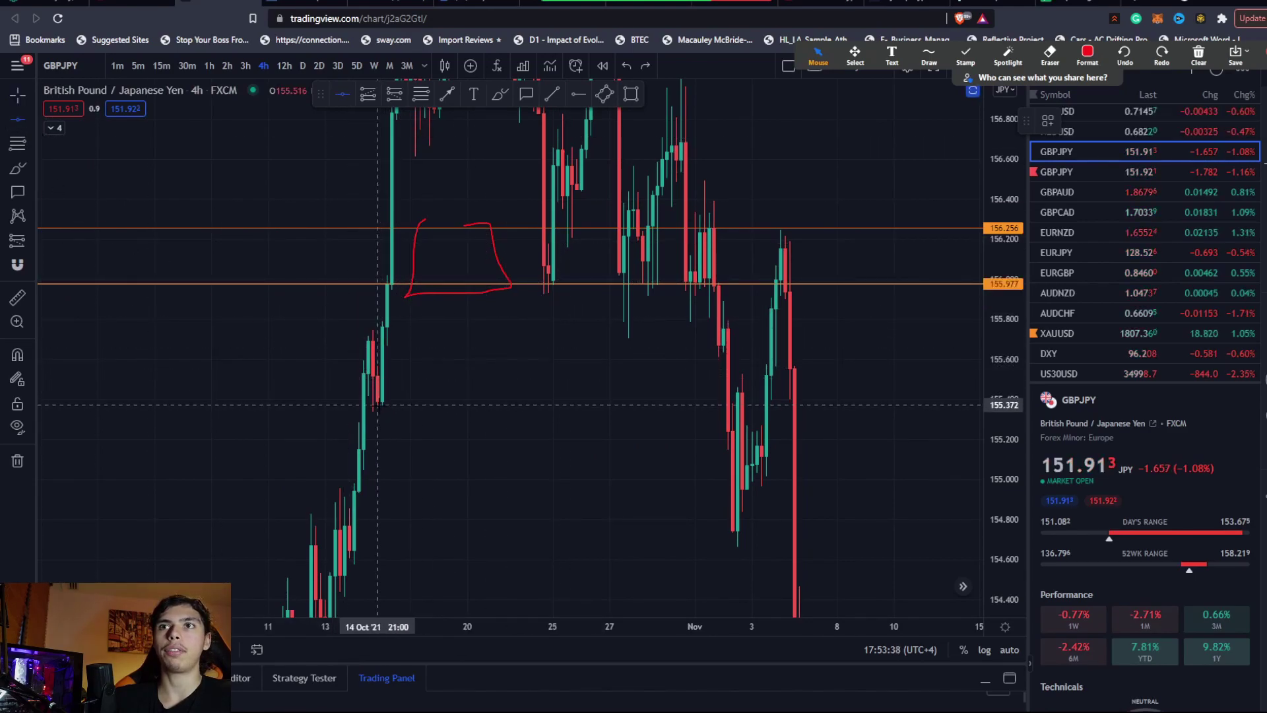
click(380, 402)
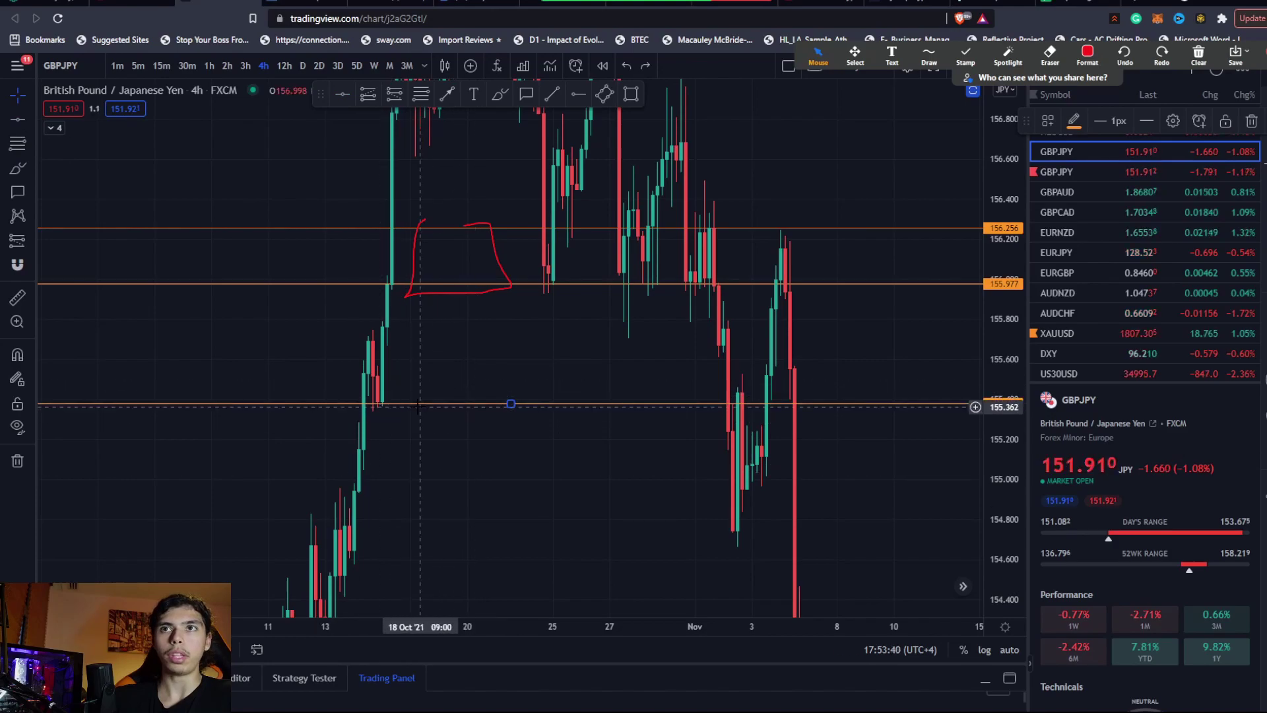
key(alt+h)
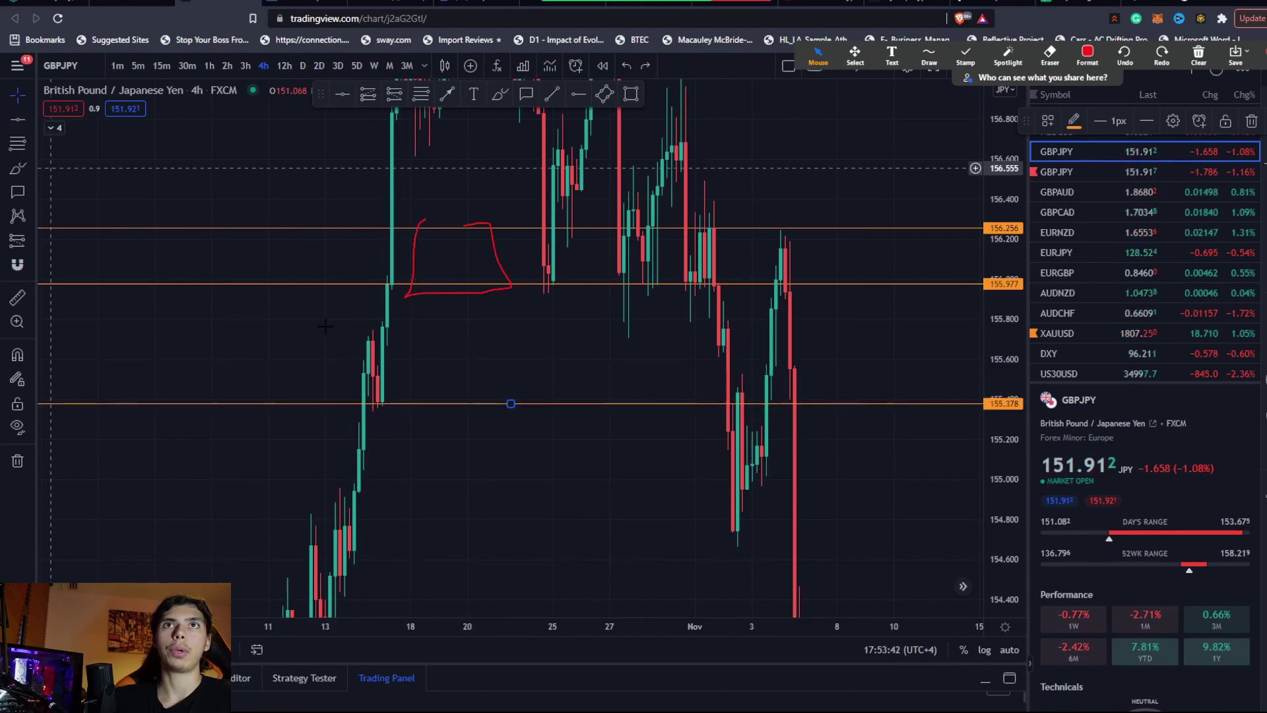
click(354, 339)
drag(524, 355, 449, 352)
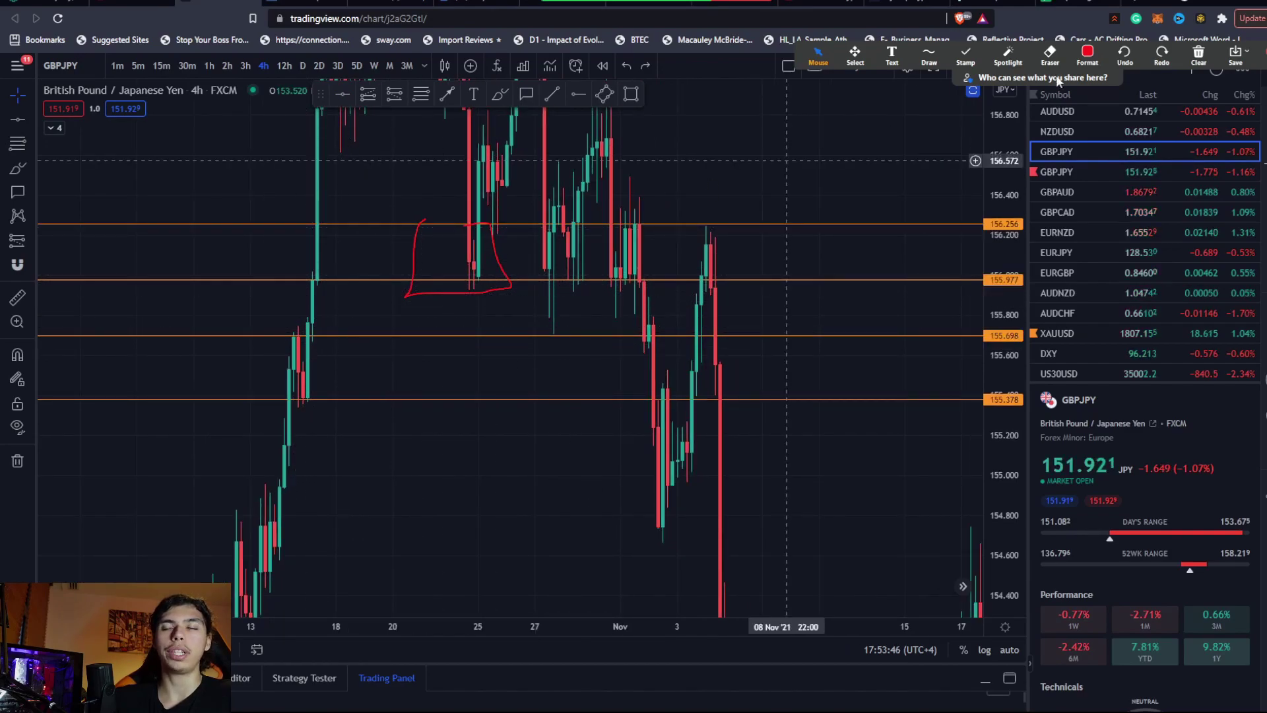
Step: Erase the red consolidation outline and circle the mid-October rally between the 155.698 and 155.977 lines freehand
click(1050, 55)
click(511, 270)
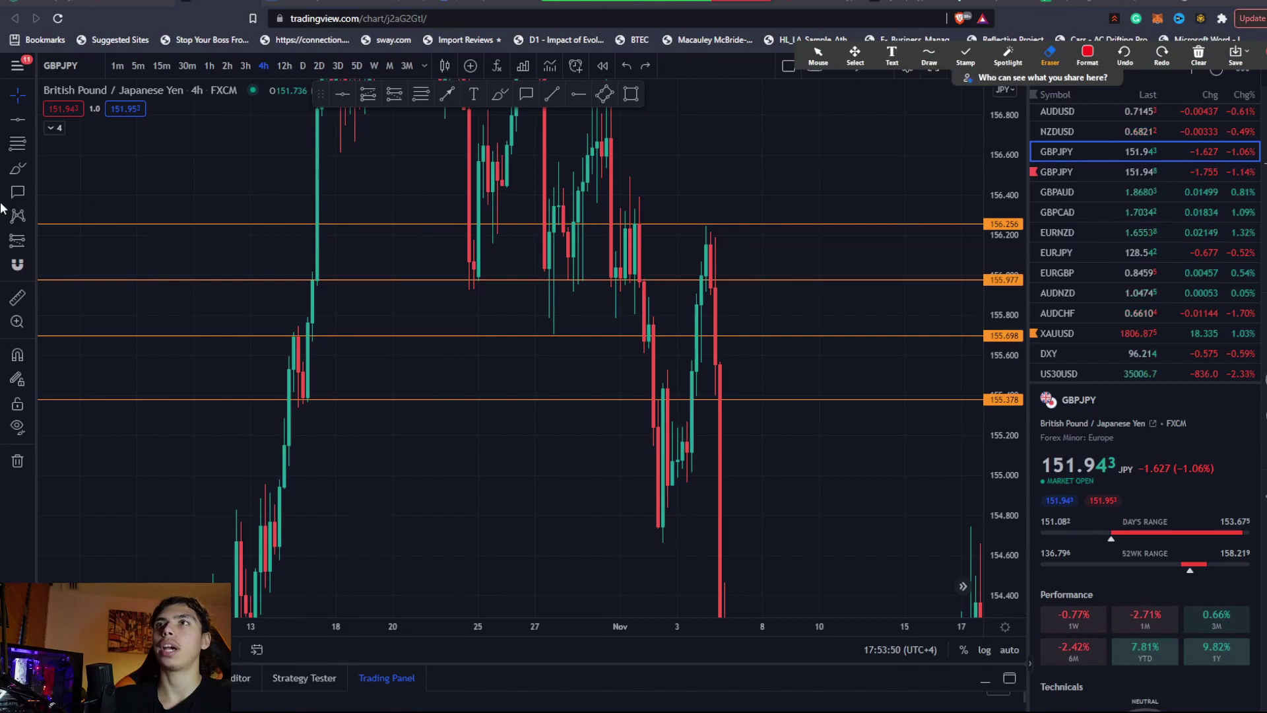
click(929, 55)
mouse_move(298, 280)
mouse_down()
mouse_move(323, 323)
mouse_move(289, 287)
mouse_up()
drag(301, 338, 318, 306)
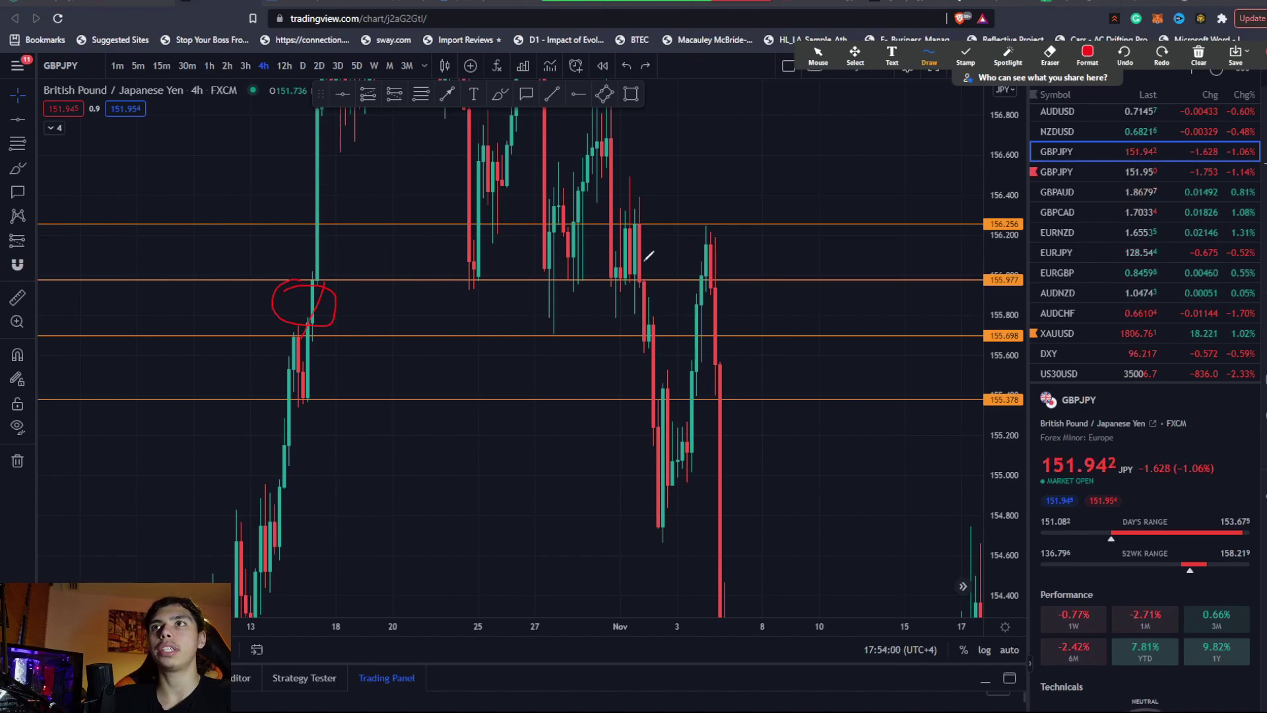
Step: Mark the late-October lows along the 155.977 line freehand and circle the consolidation above it around 1 November
mouse_move(641, 280)
mouse_down()
mouse_move(631, 284)
mouse_move(645, 285)
mouse_up()
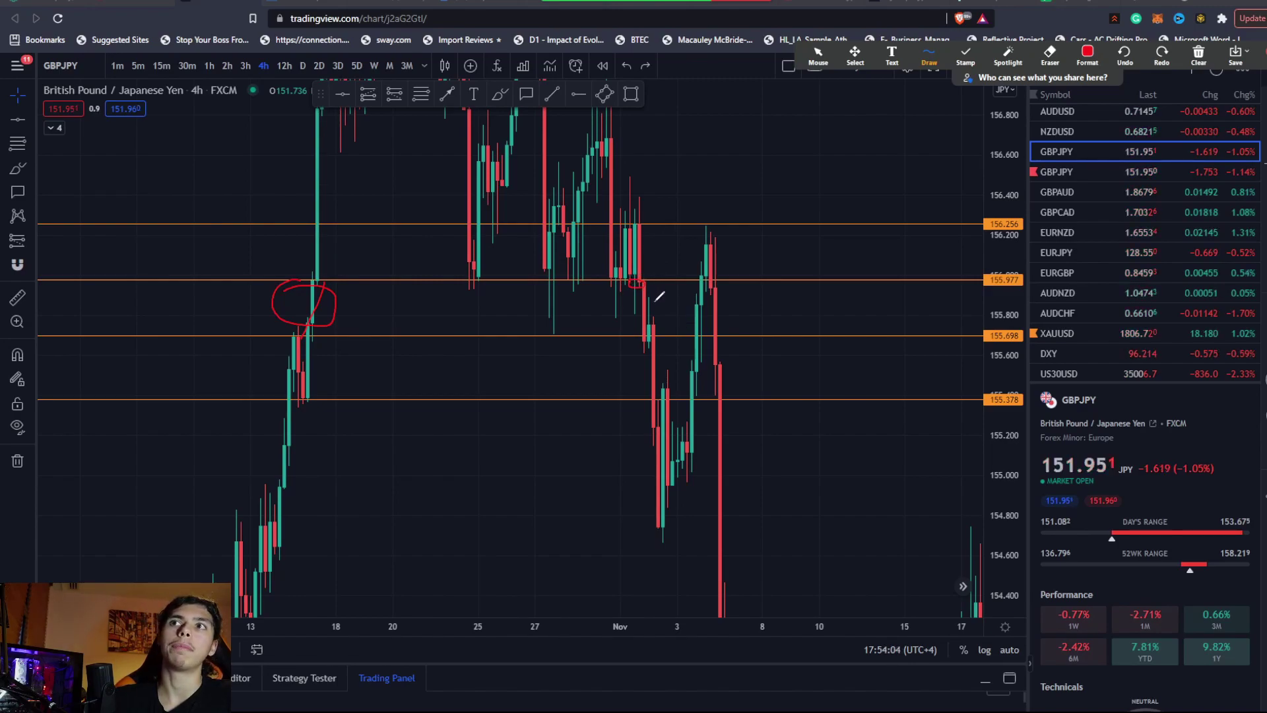
drag(538, 278, 492, 282)
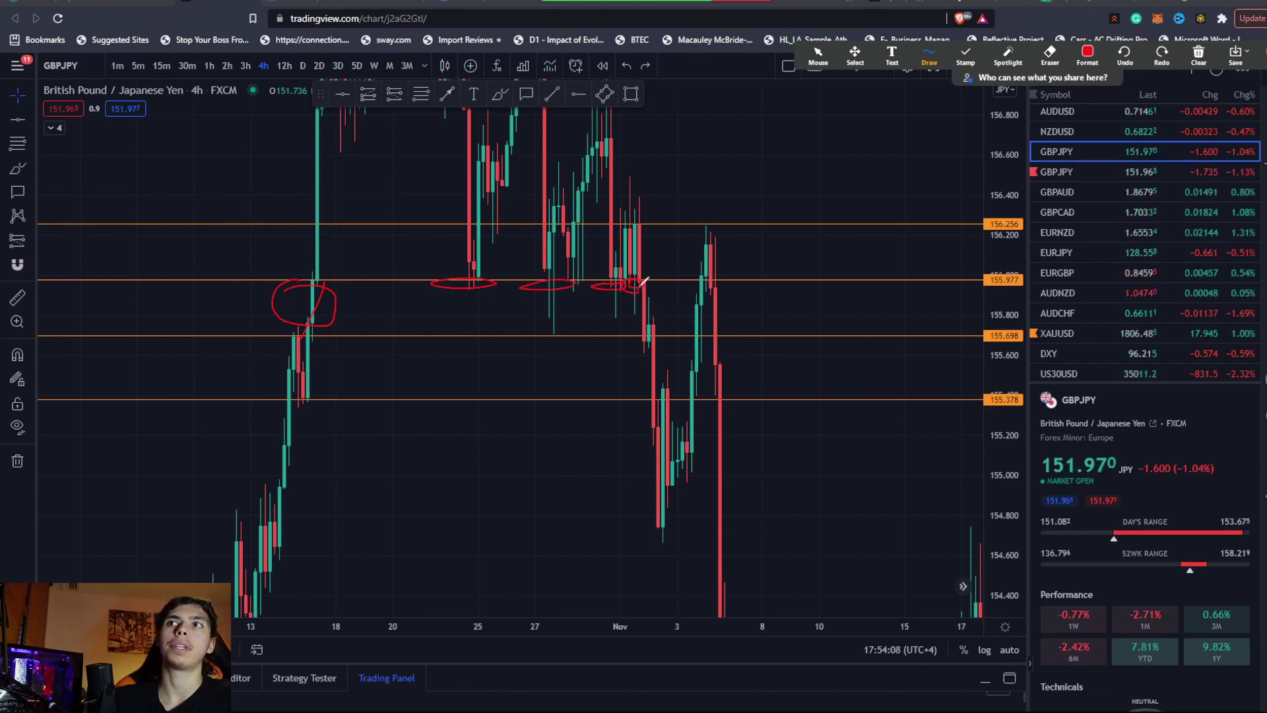
mouse_move(647, 196)
mouse_down()
mouse_move(596, 224)
mouse_move(652, 194)
mouse_up()
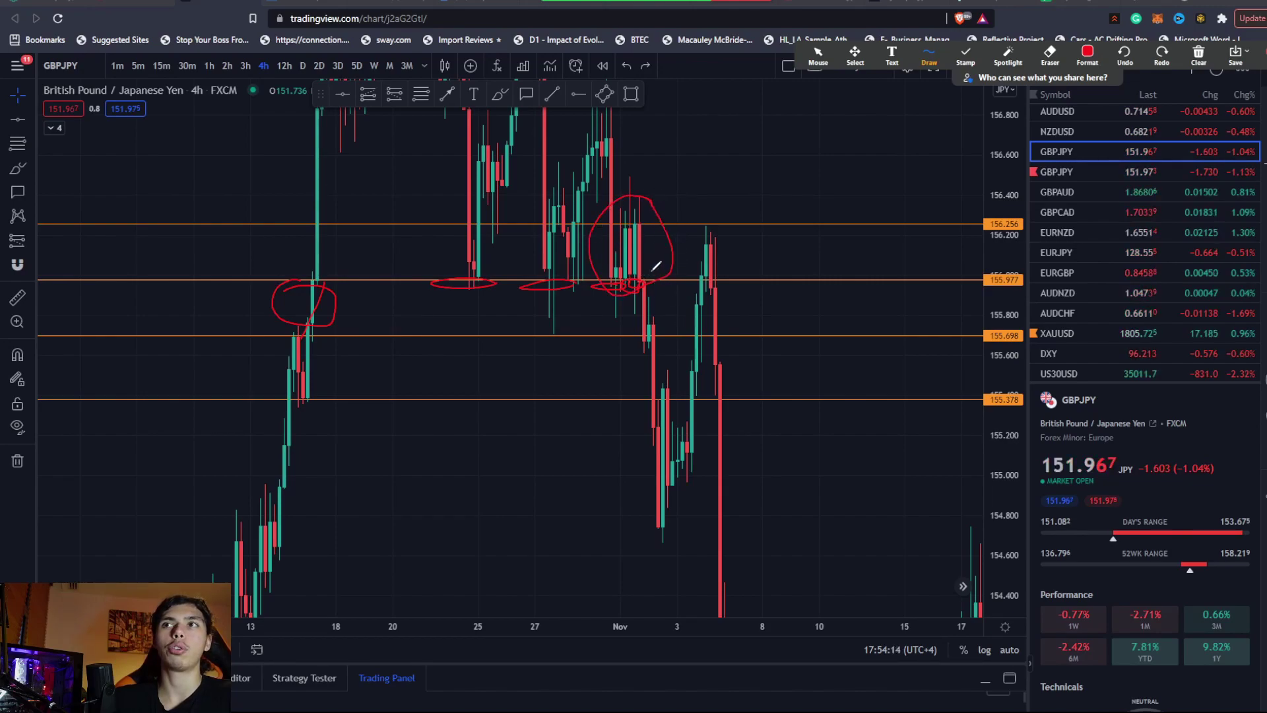
Step: Sketch freehand strokes beside the early-November price action and clear all red drawings from the chart
drag(647, 132, 788, 247)
drag(722, 235, 787, 248)
drag(761, 177, 786, 246)
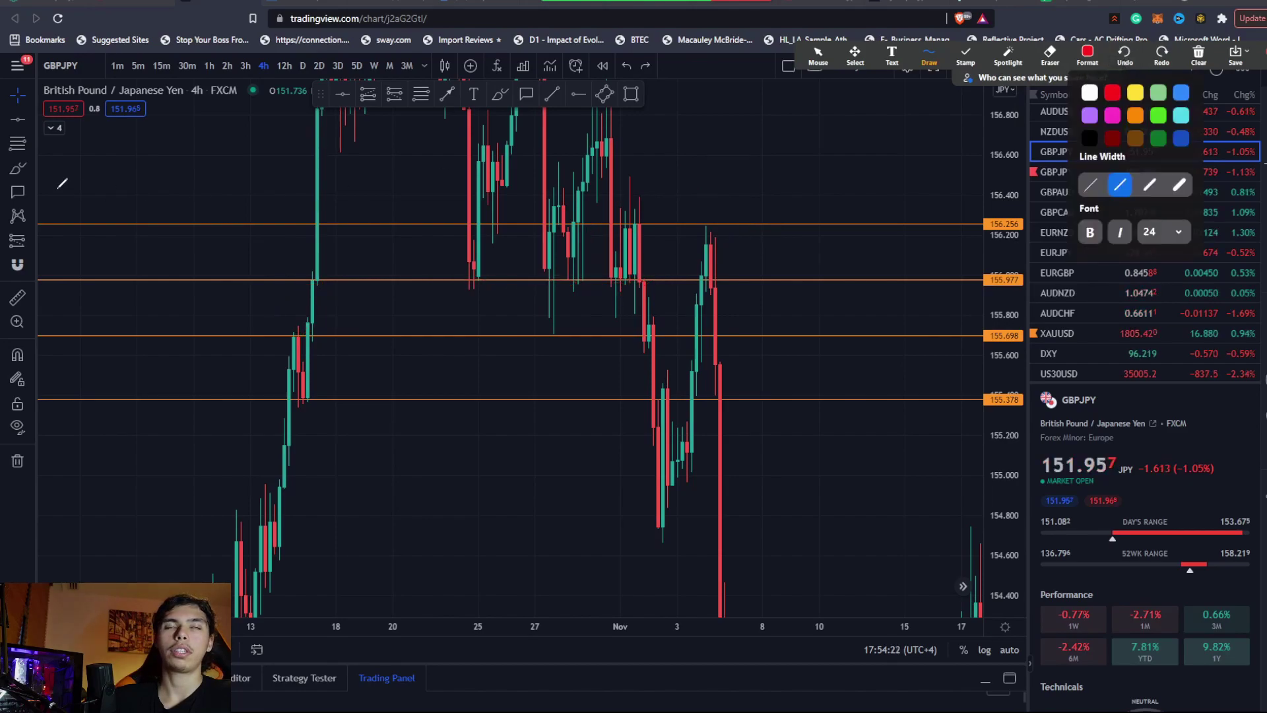
Step: Place a short position on the 2 November breakout candle with entry at 155.937 and its stop at 156.419
drag(804, 68, 791, 70)
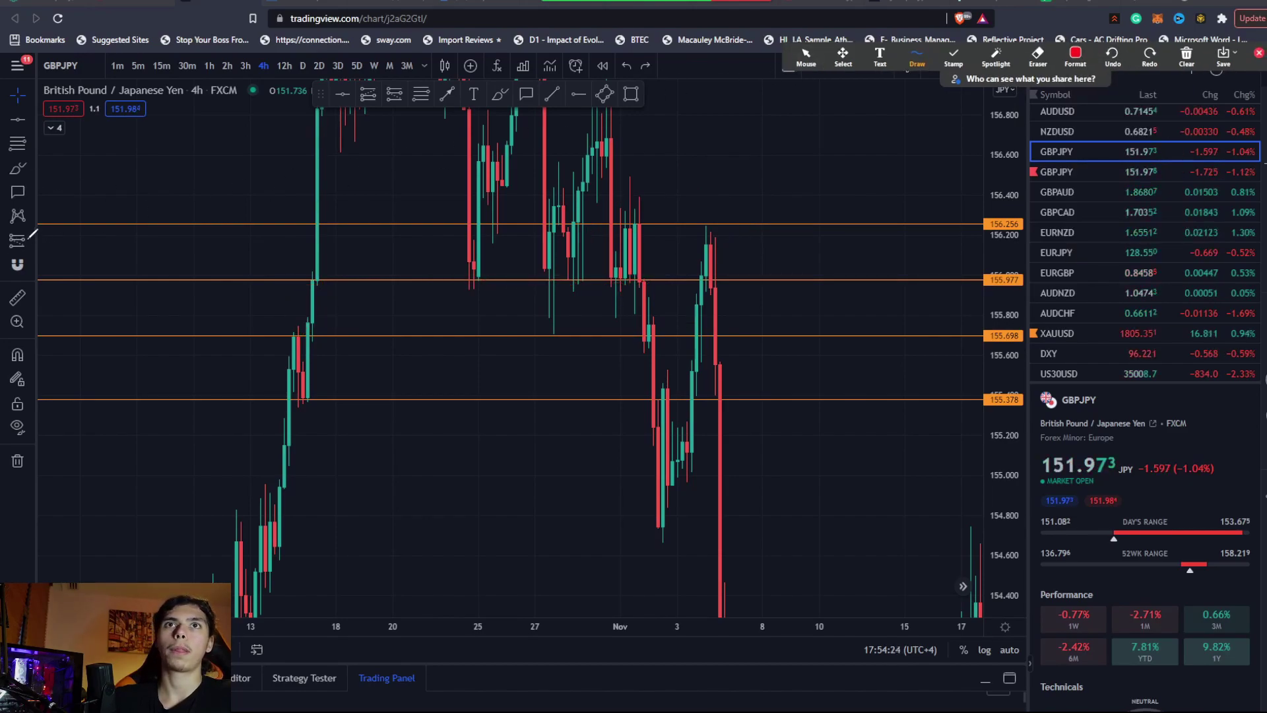
click(32, 239)
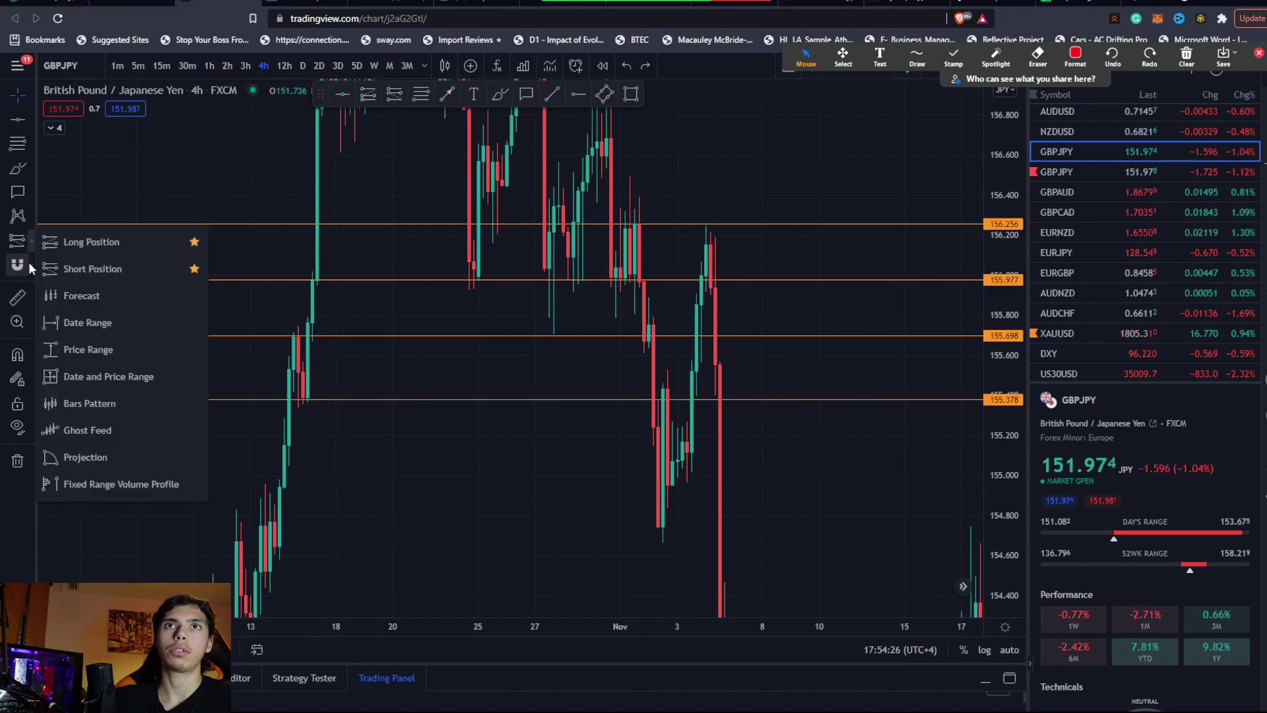
click(54, 267)
click(647, 285)
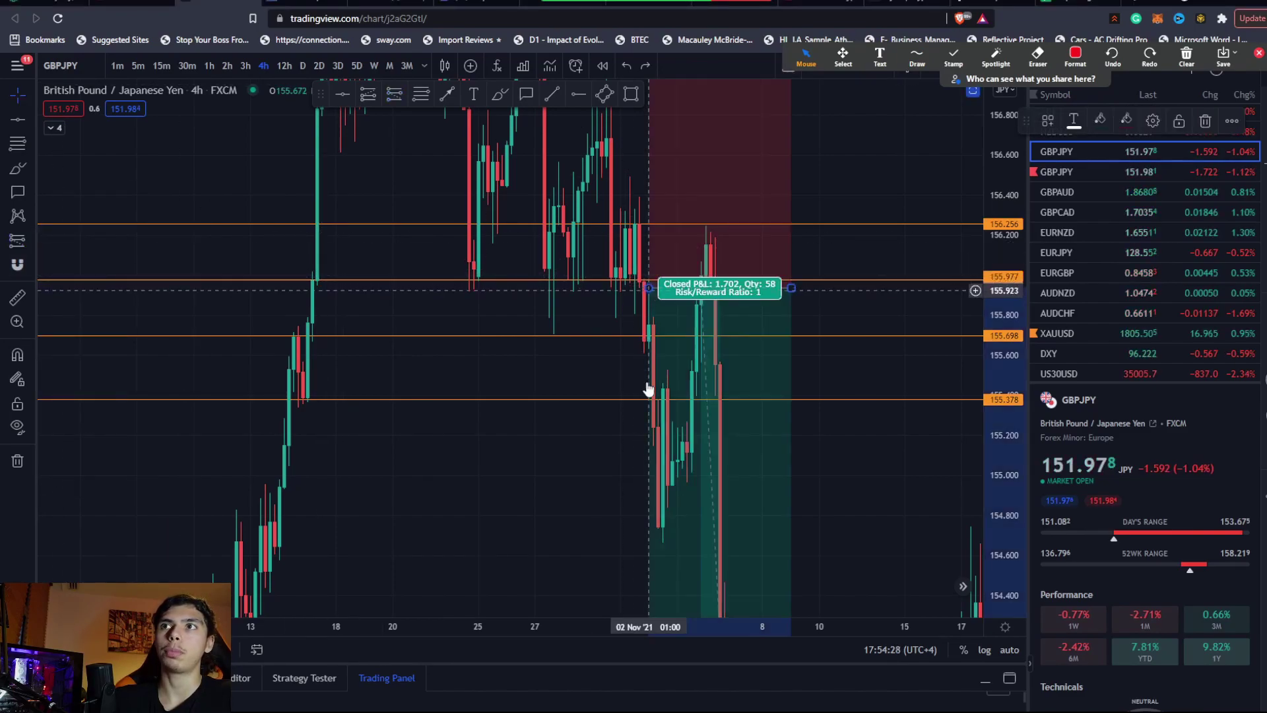
drag(996, 225, 993, 300)
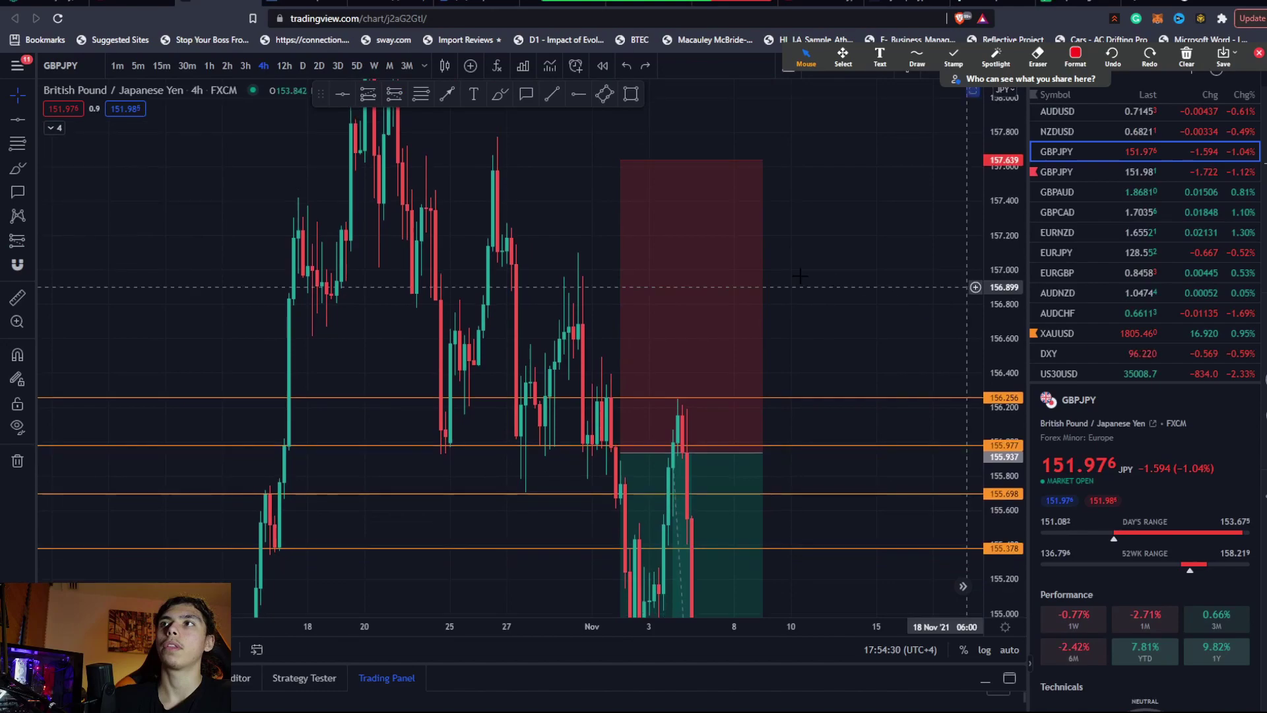
drag(620, 161, 596, 369)
drag(706, 234, 693, 102)
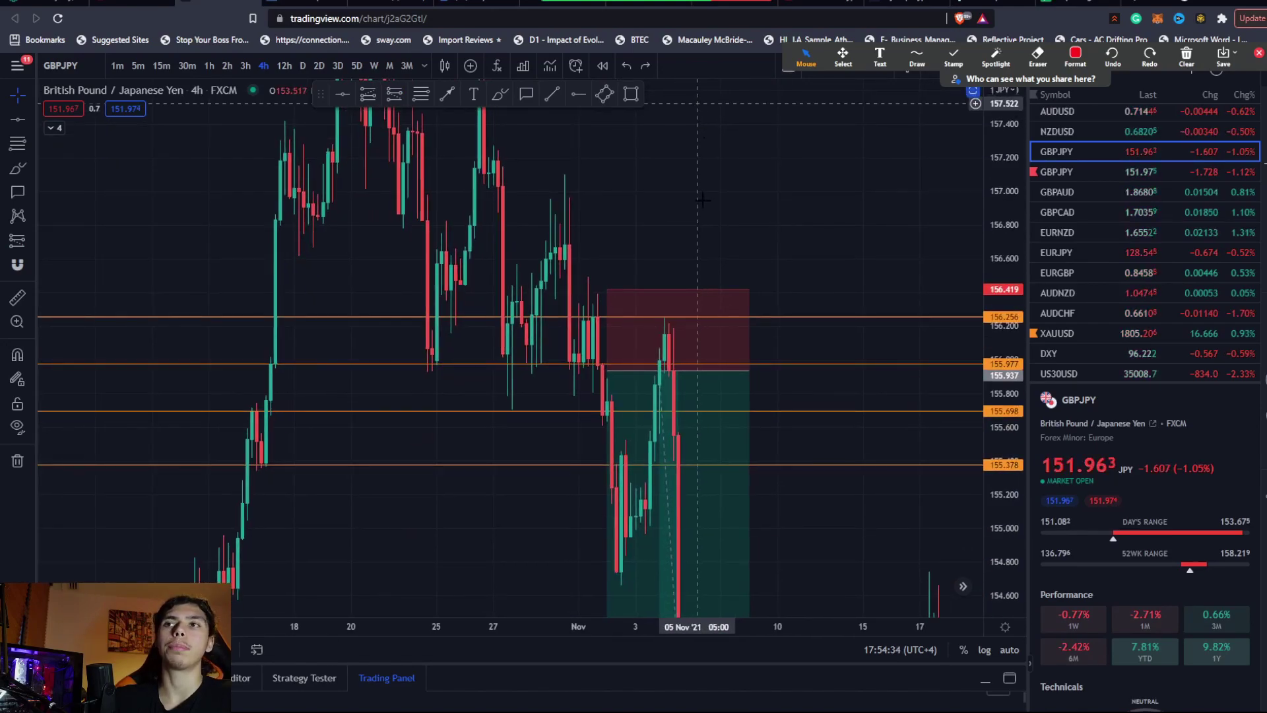
drag(693, 152, 693, 90)
scroll(590, 241, up, 1)
scroll(596, 188, up, 1)
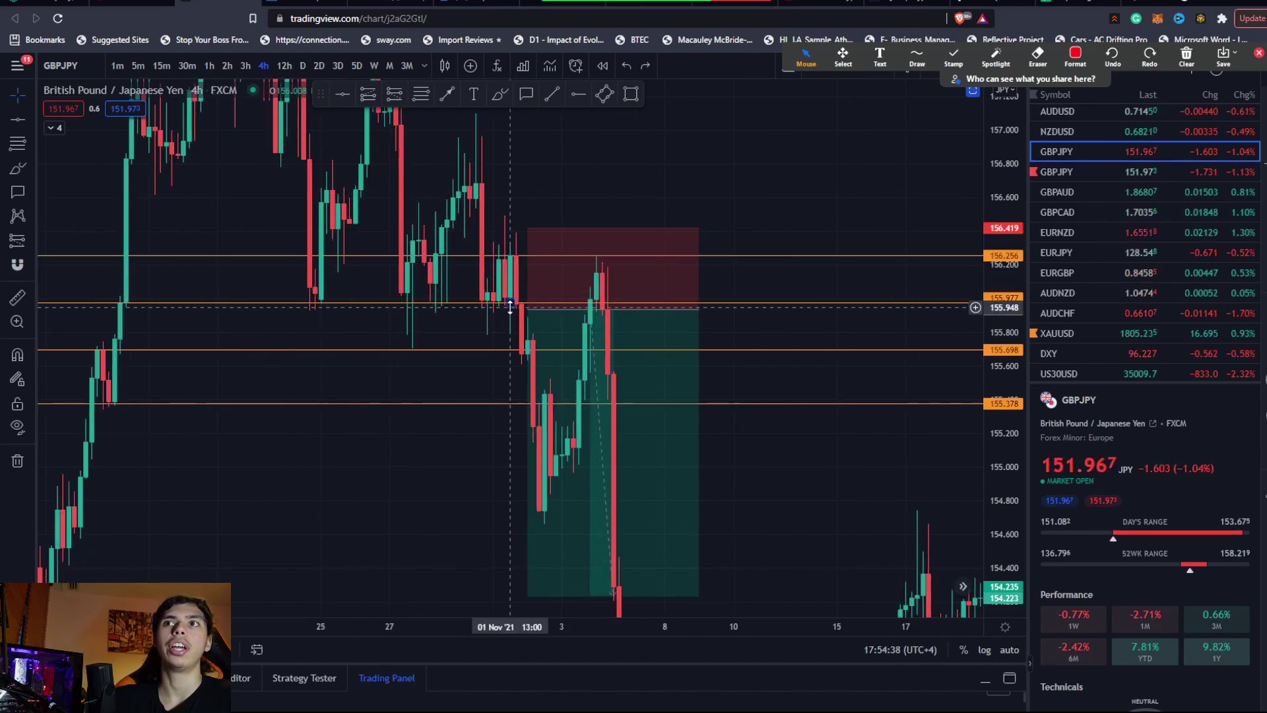
Step: Examine the short position's stop, entry, target and risk/reward ratio against the candles around 1 November
click(573, 235)
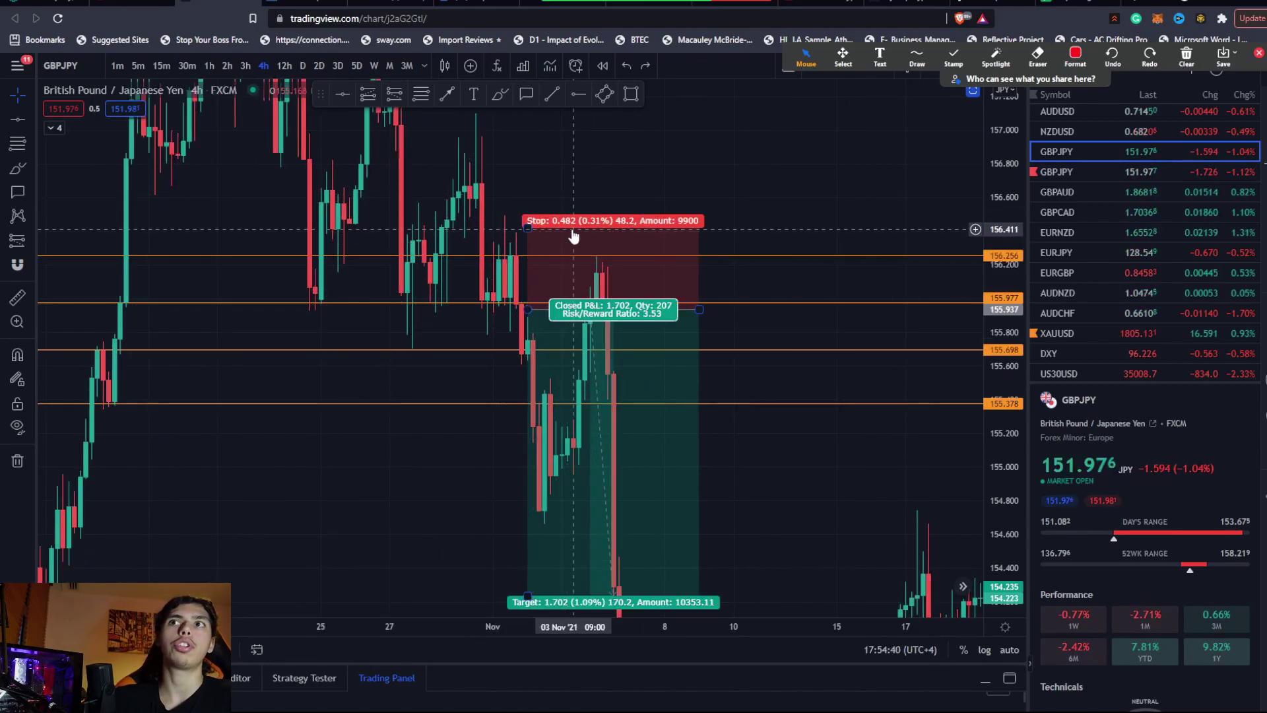
click(521, 235)
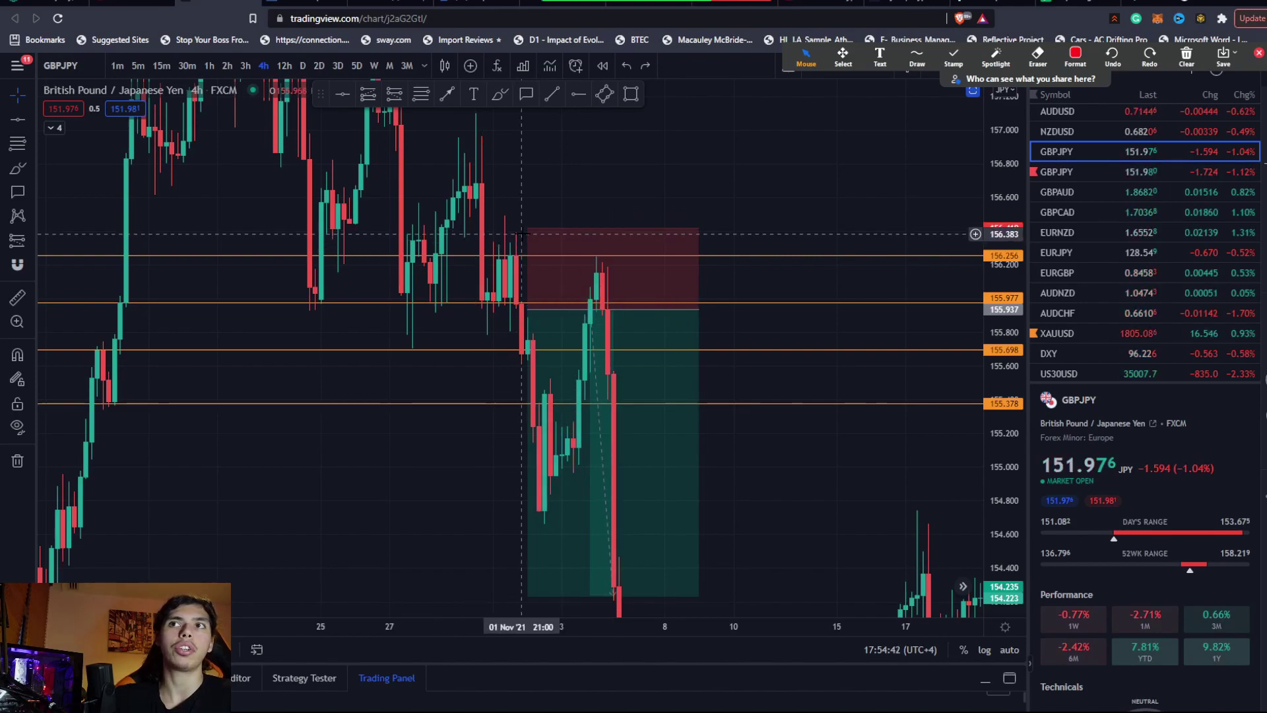
click(528, 235)
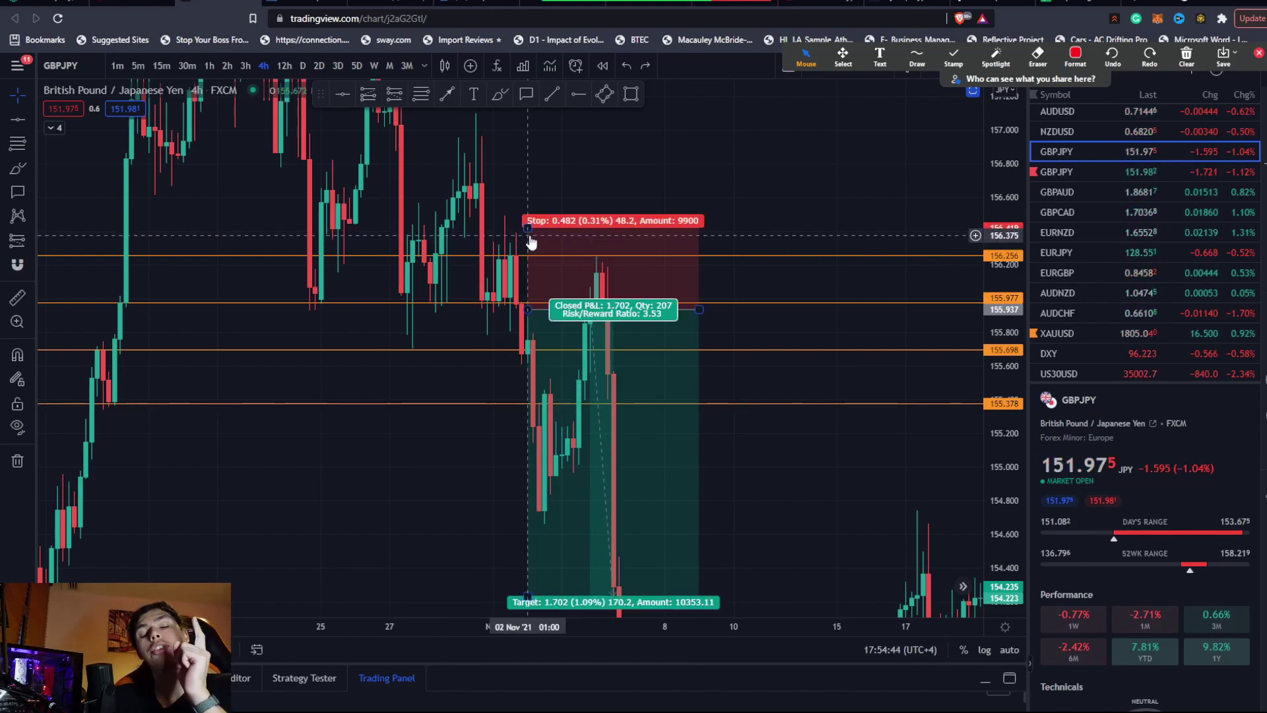
click(519, 239)
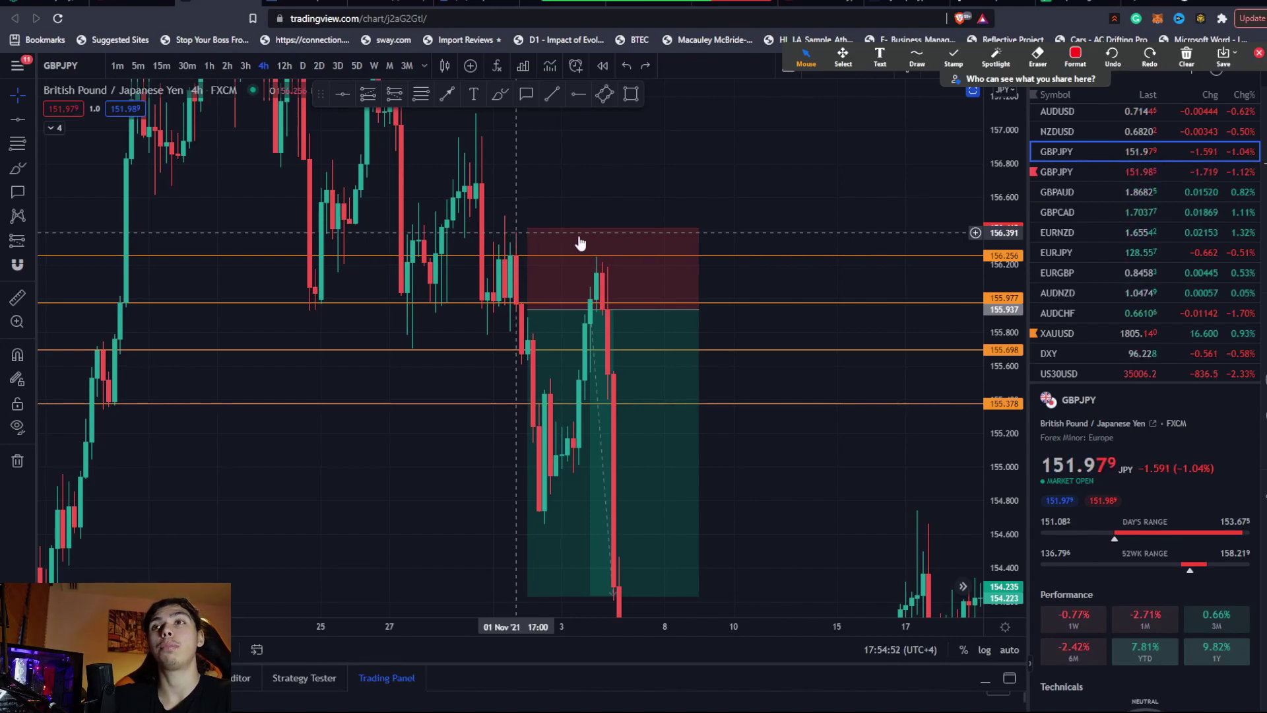
drag(1004, 320, 1001, 203)
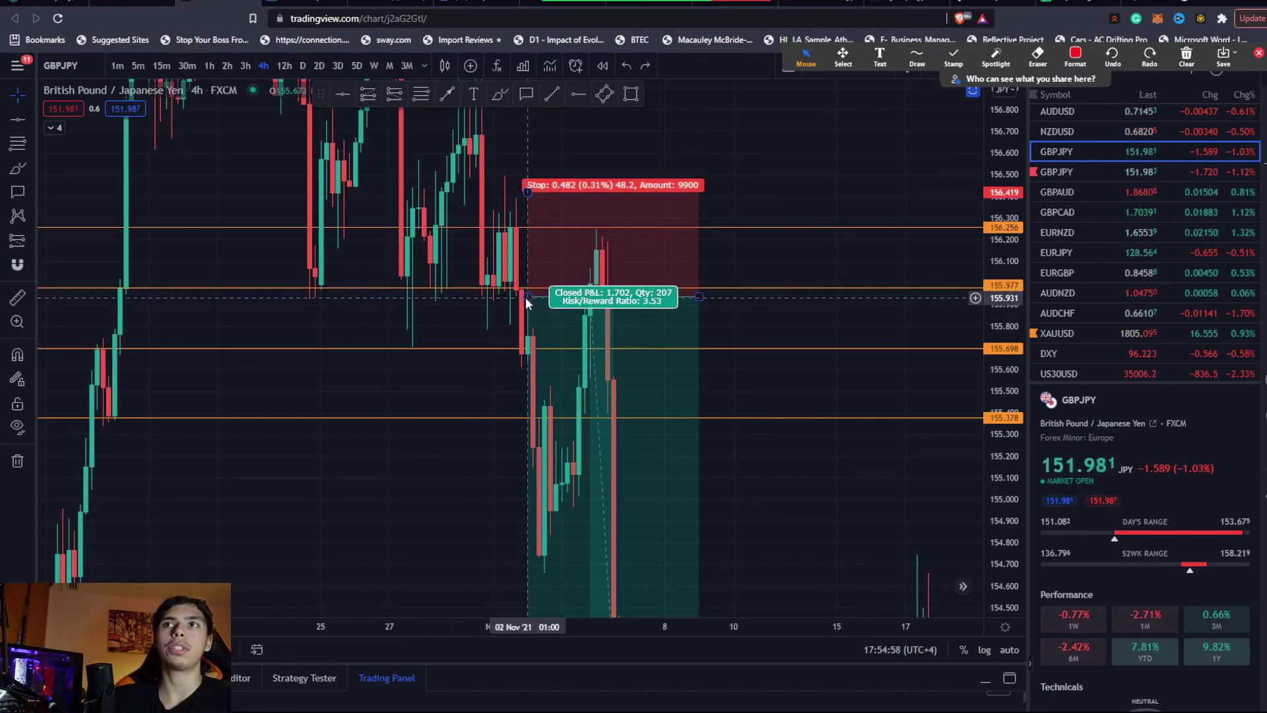
drag(522, 296, 656, 253)
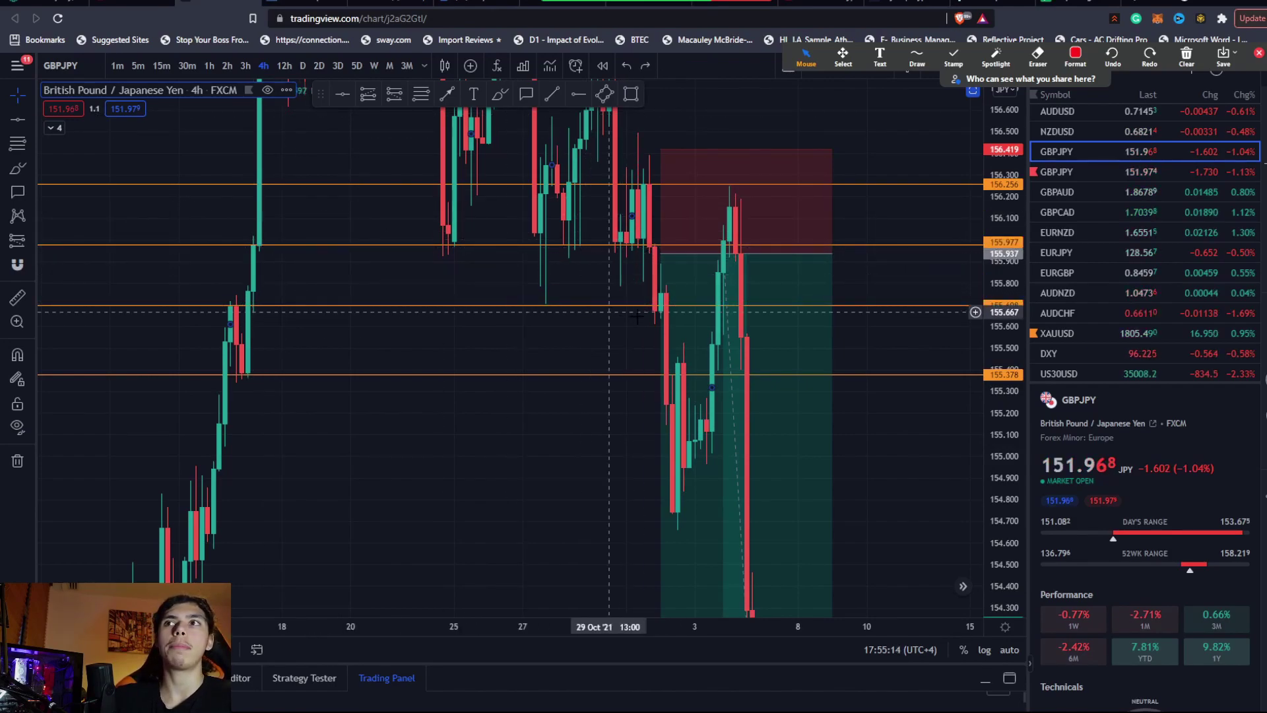
Step: Set the short position's target to 154.712, near the early-November swing low
click(673, 303)
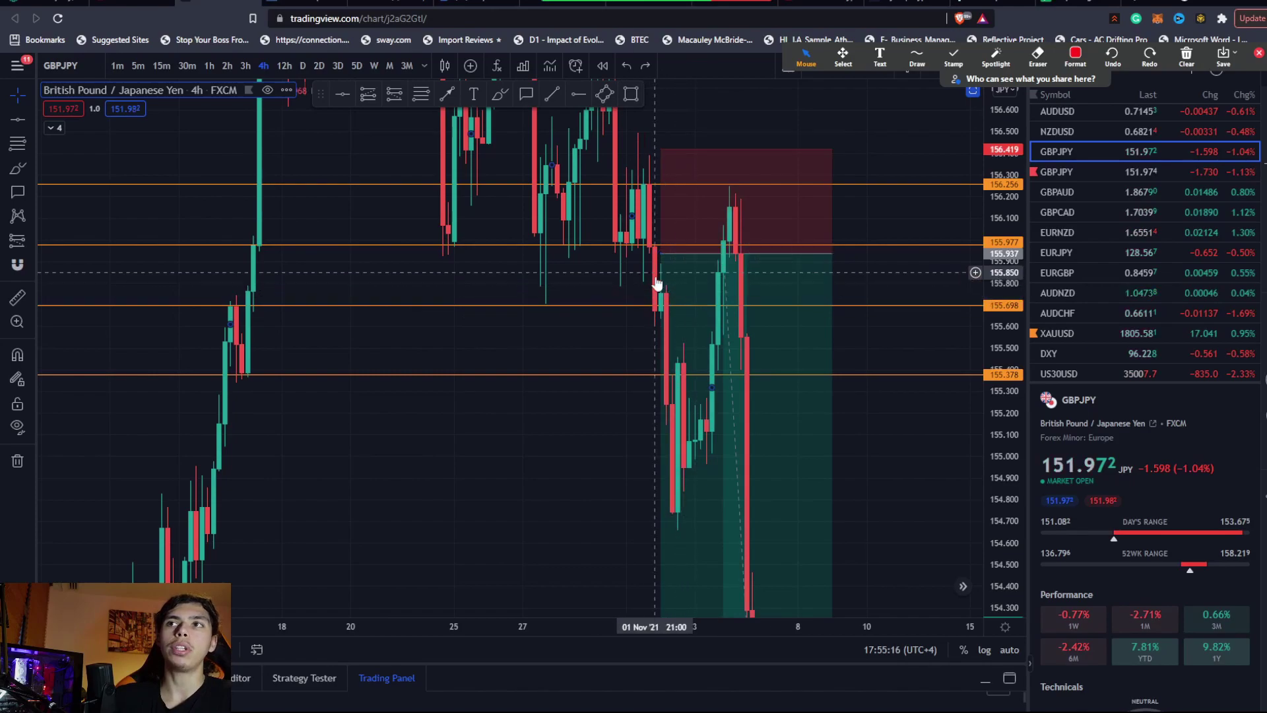
drag(666, 303, 628, 304)
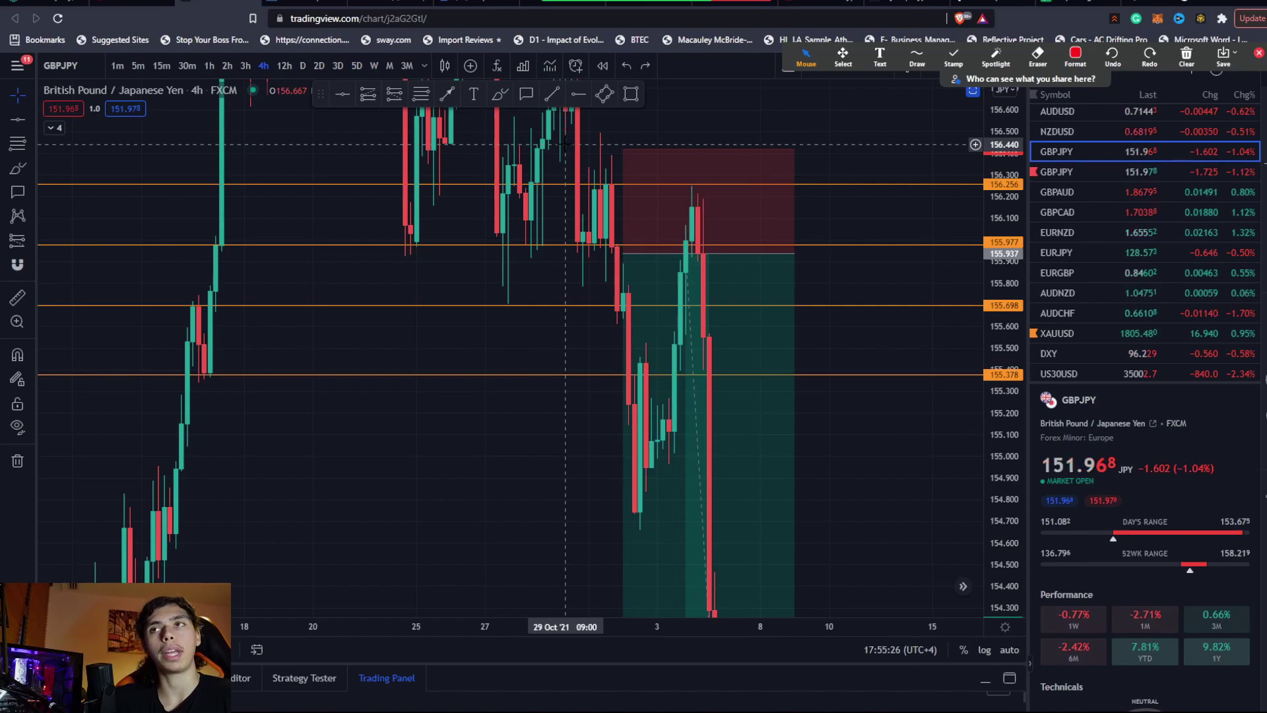
drag(538, 479, 549, 287)
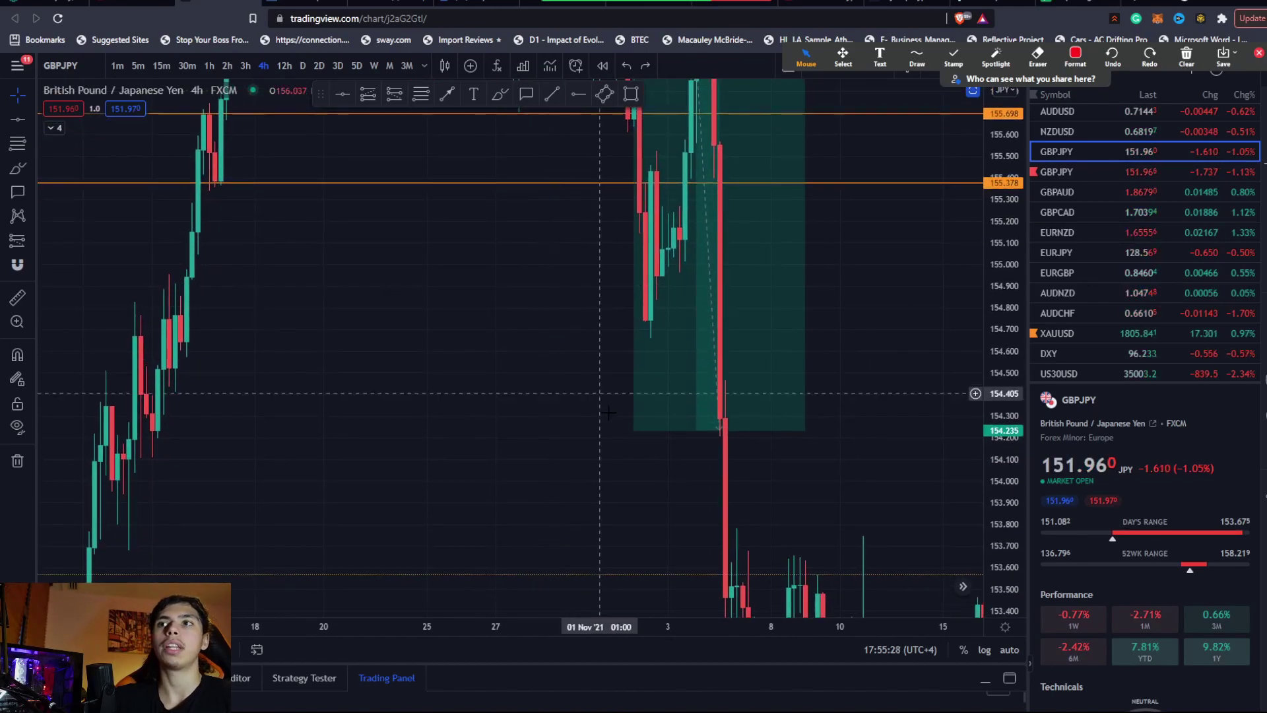
drag(630, 433, 633, 326)
Step: Place a horizontal line at 154.771 along the mid-October swing highs
drag(546, 264, 500, 345)
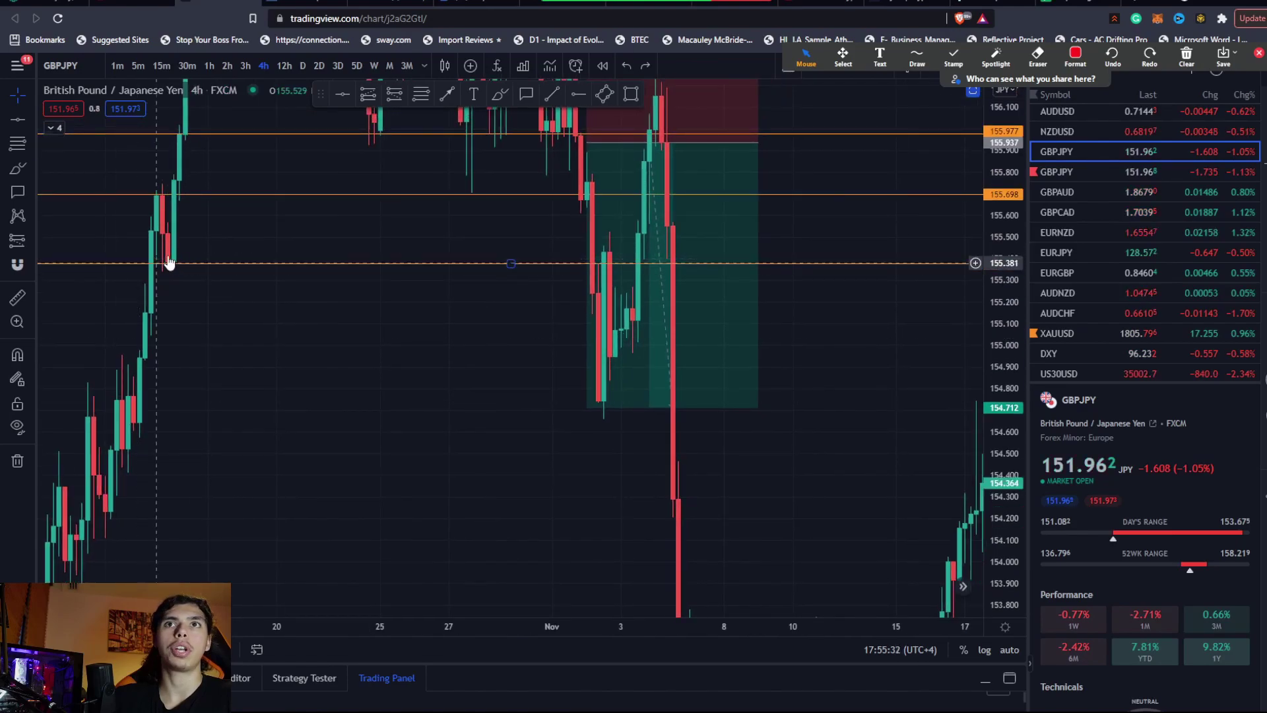
drag(345, 359, 566, 359)
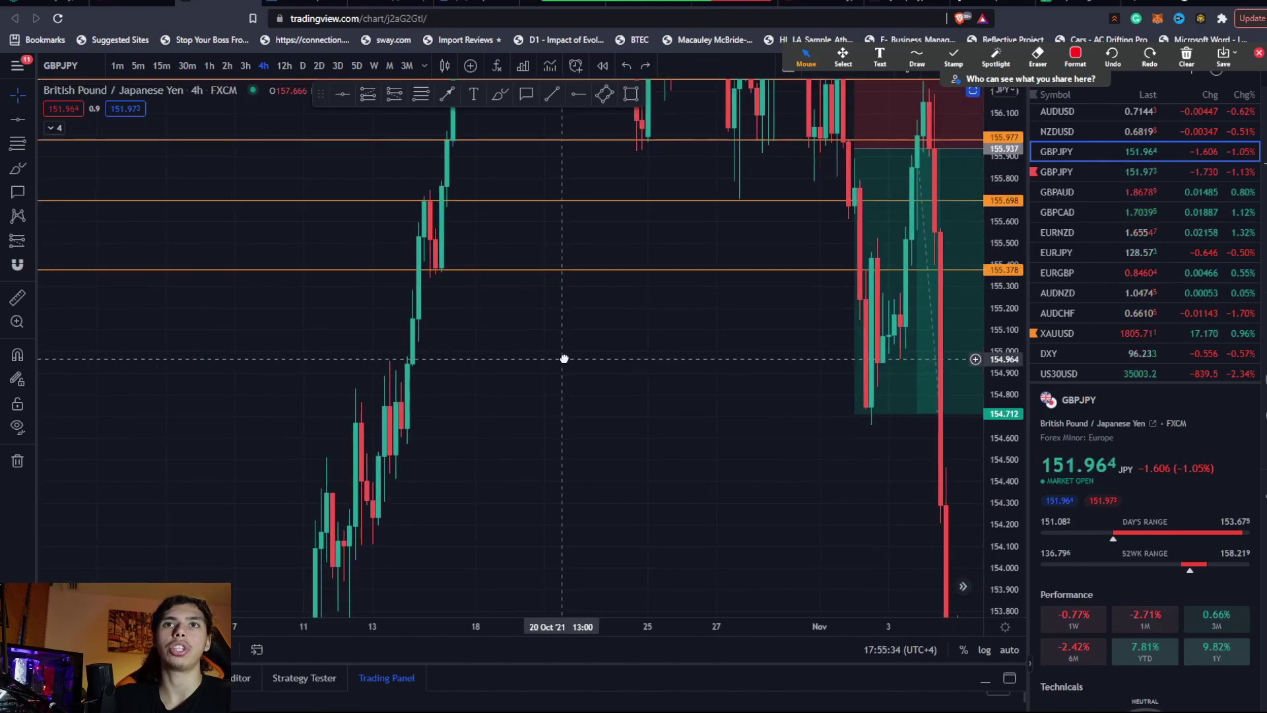
click(14, 122)
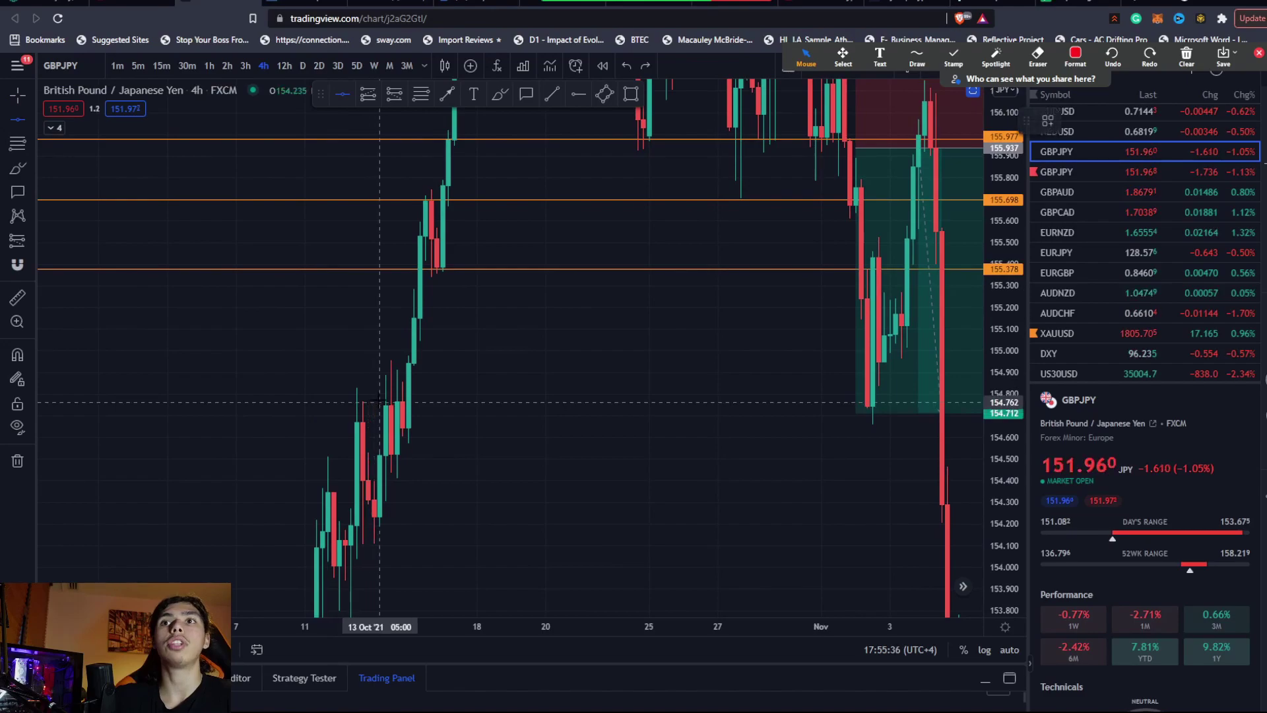
click(511, 400)
Step: Compare the short position's target with the 154.771 line and clear the horizontal lines and the position from the chart
drag(518, 298, 493, 298)
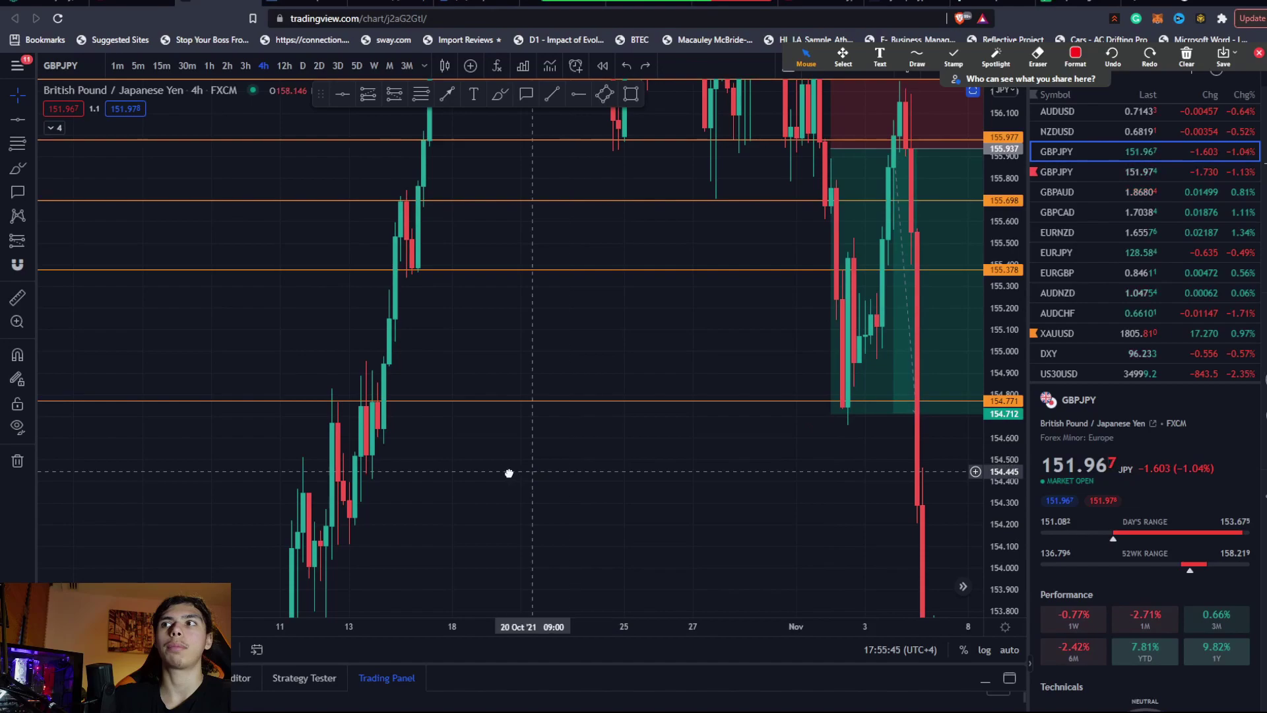
drag(532, 473, 509, 472)
drag(732, 483, 462, 495)
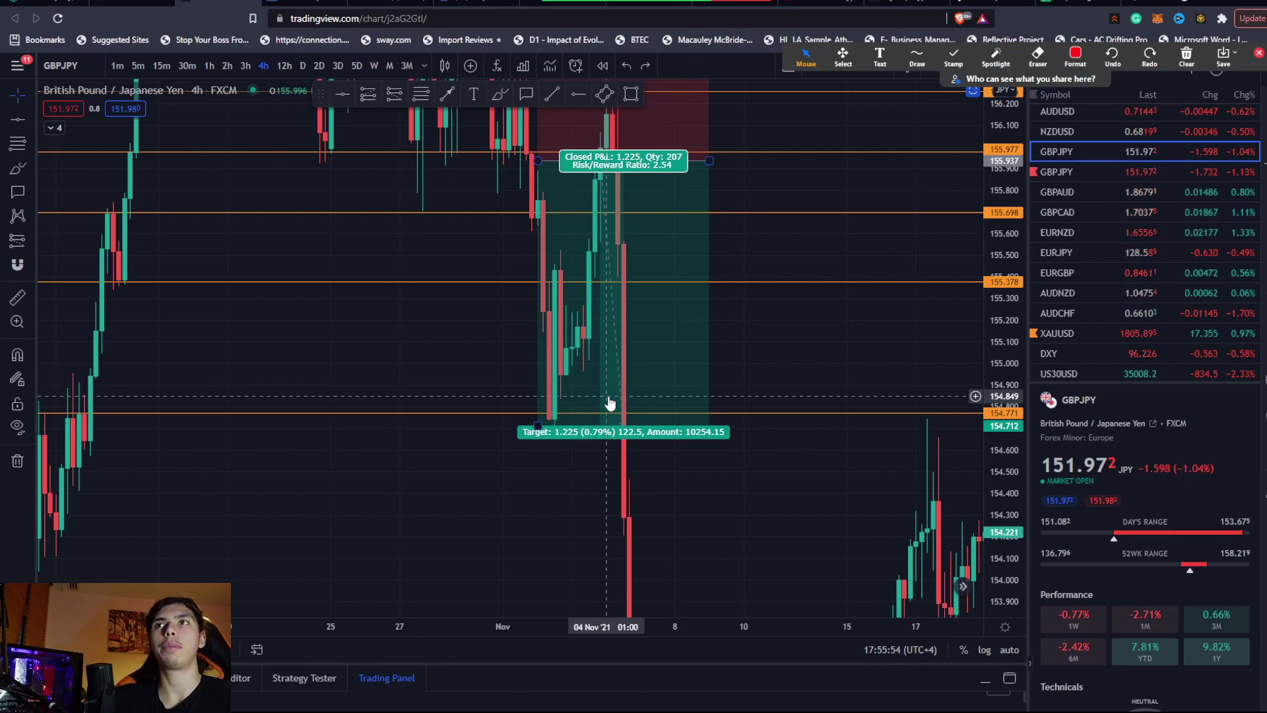
drag(458, 371, 465, 380)
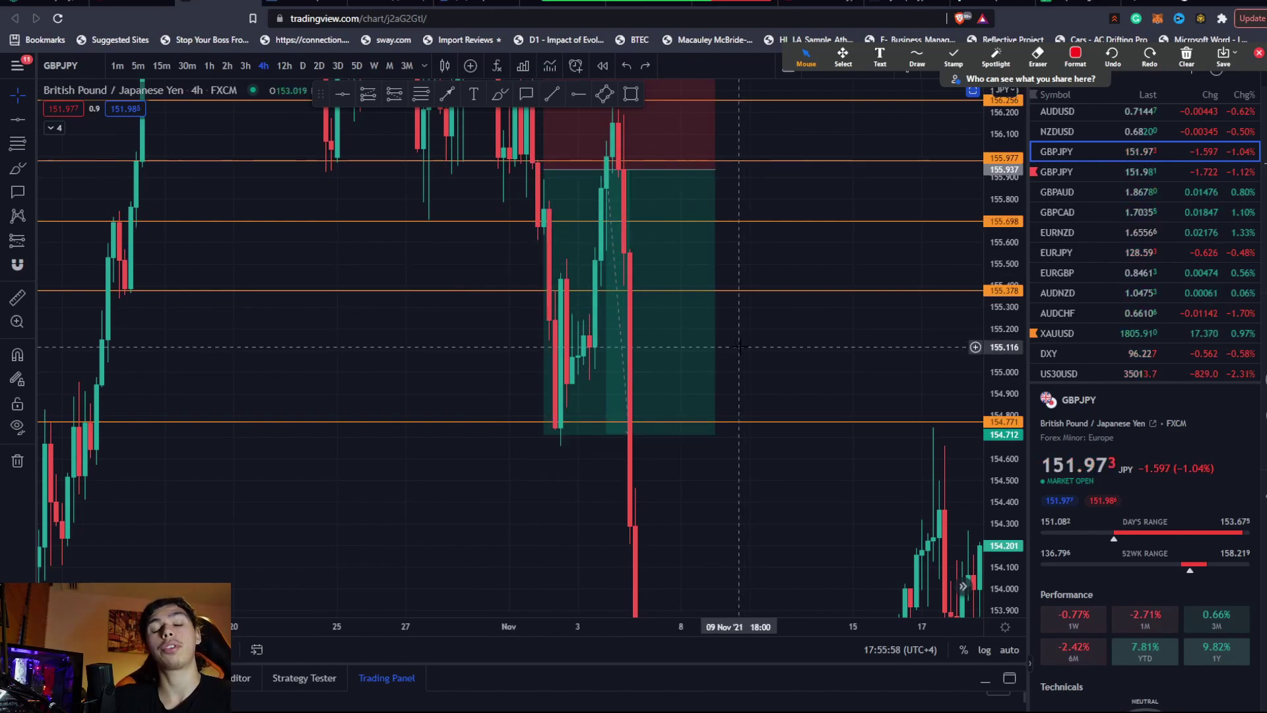
mouse_move(471, 385)
mouse_down()
mouse_move(492, 453)
mouse_move(516, 455)
mouse_up()
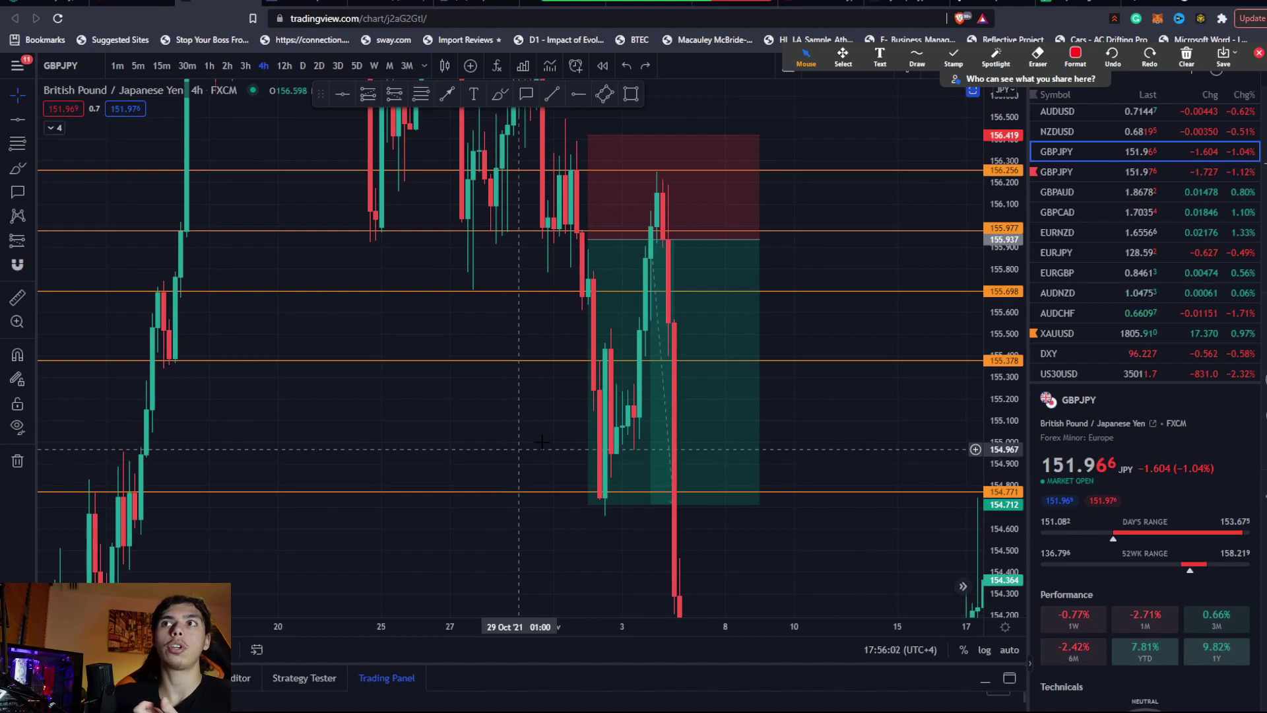
click(726, 460)
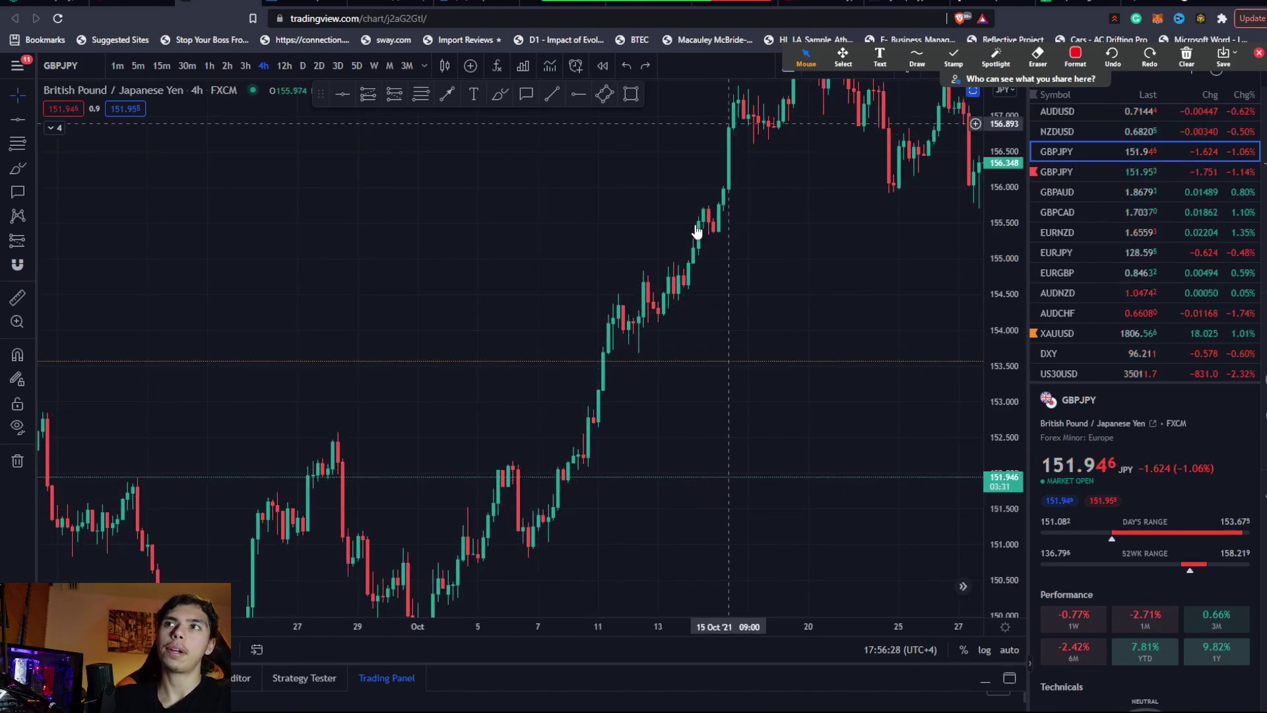
Step: Sketch a freehand stroke along the October rally on the 4h chart
click(17, 168)
mouse_move(521, 496)
mouse_down()
mouse_move(604, 381)
mouse_move(671, 251)
mouse_move(726, 270)
mouse_move(792, 161)
mouse_up()
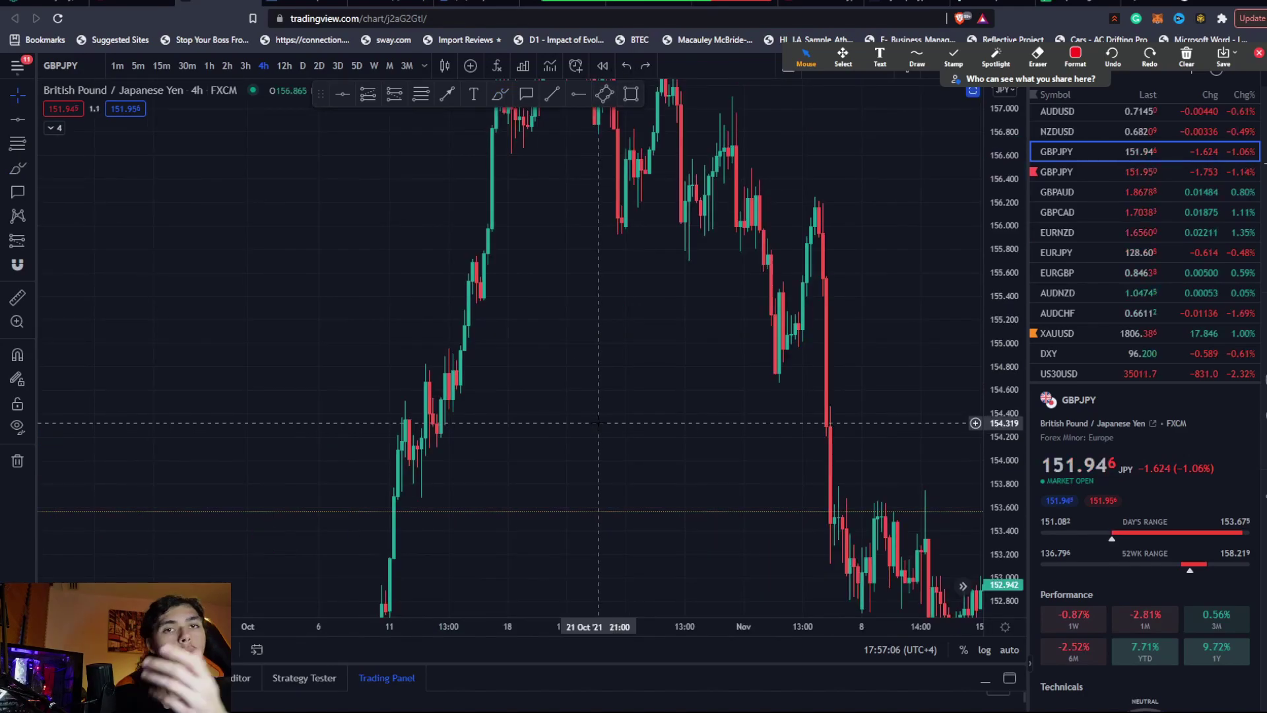
drag(659, 309, 721, 183)
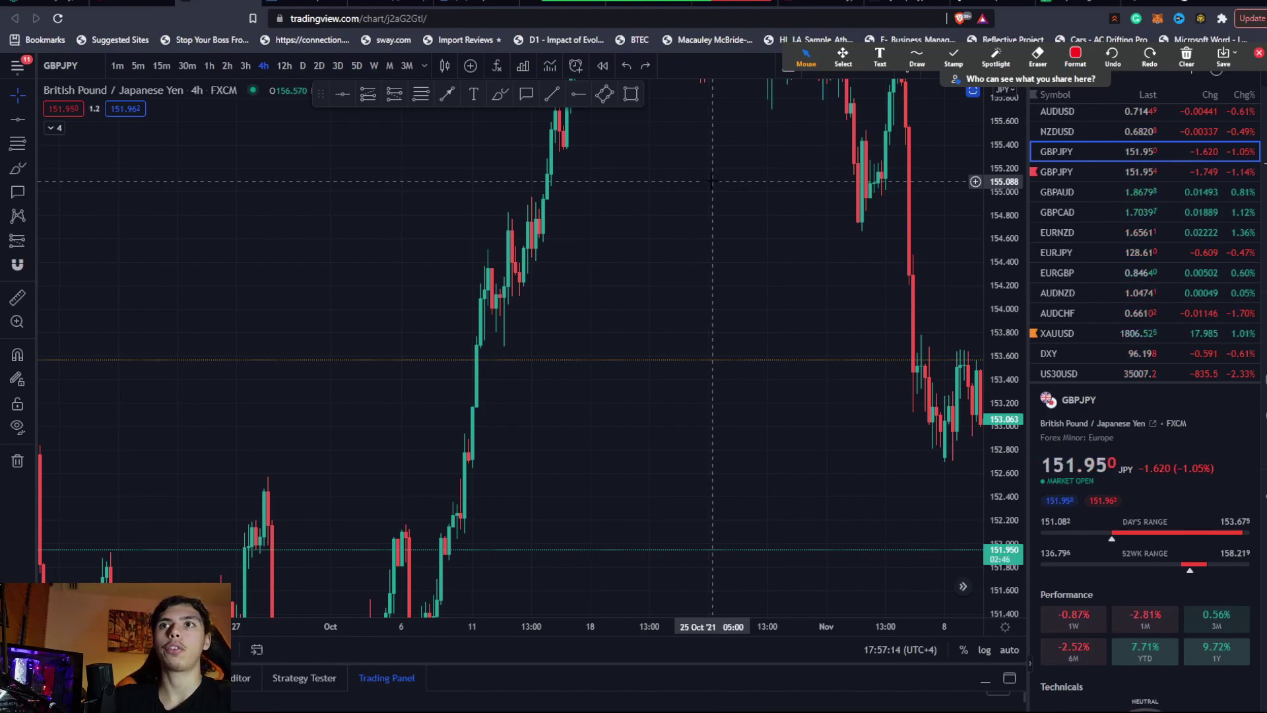
Step: Start a bar replay from about 11 October 2021 and set the chart to the 1-hour timeframe
drag(622, 460, 619, 486)
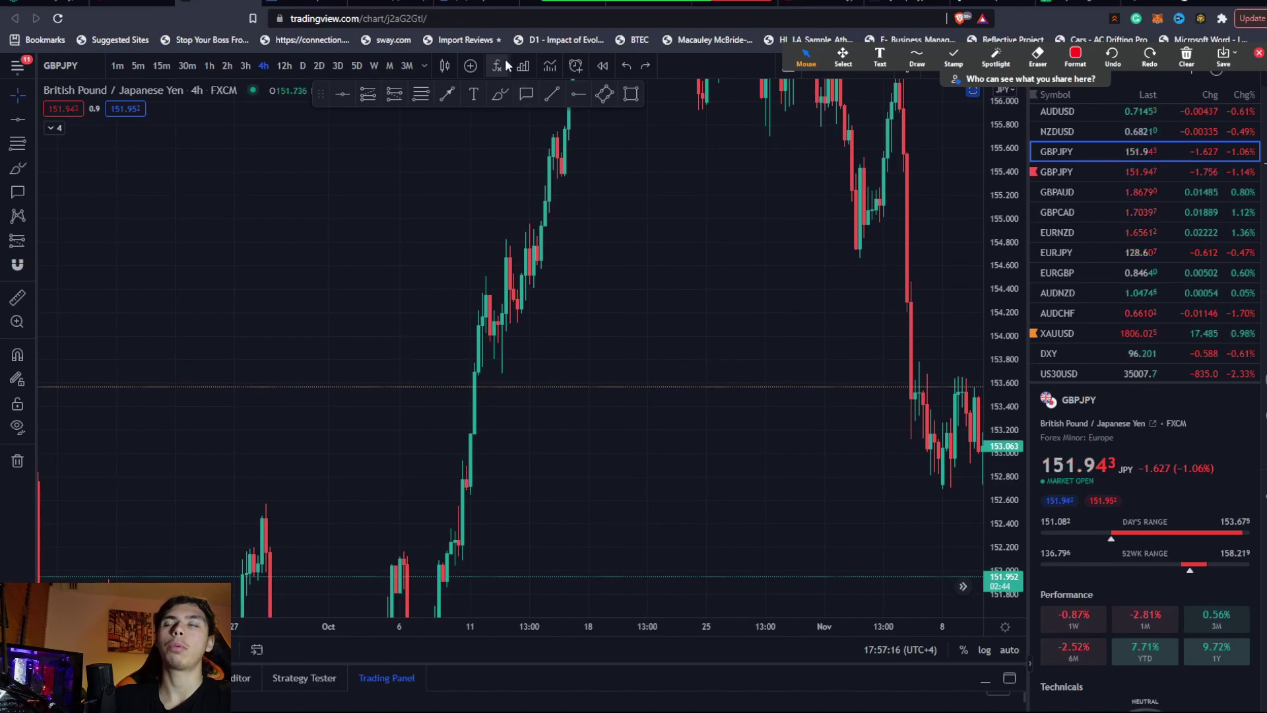
click(606, 66)
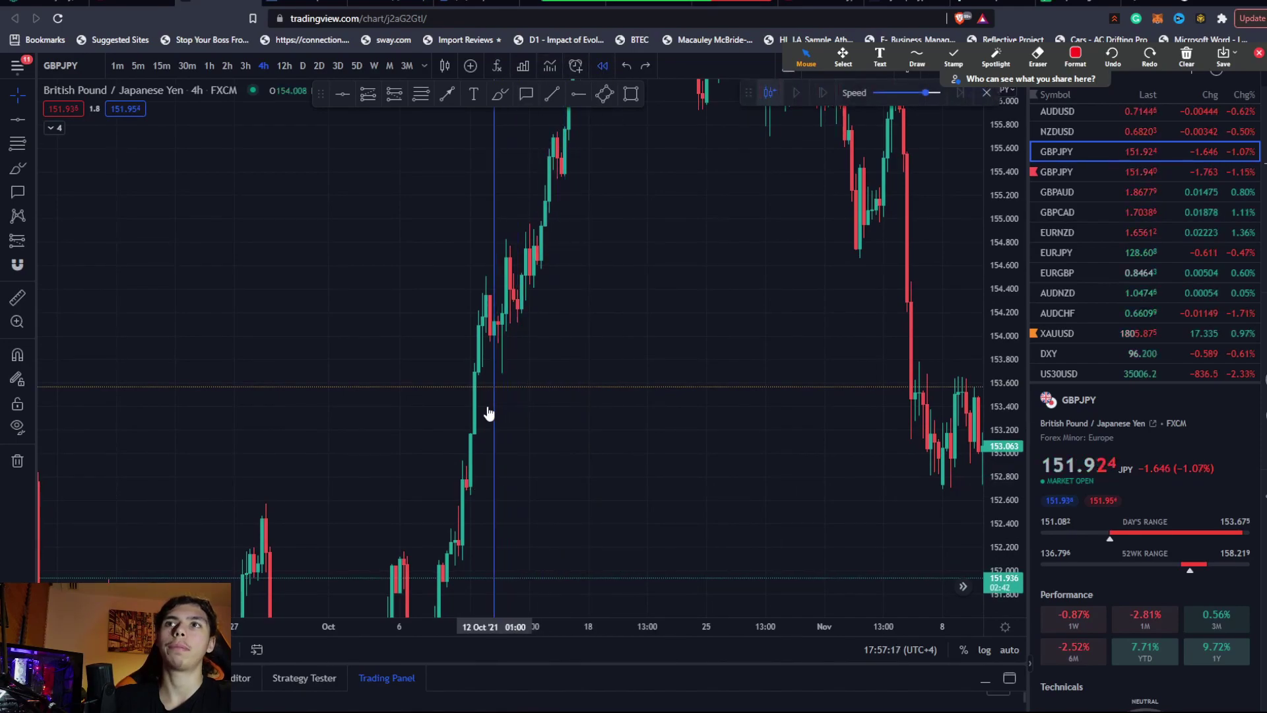
drag(592, 422, 301, 341)
drag(727, 266, 666, 307)
click(303, 65)
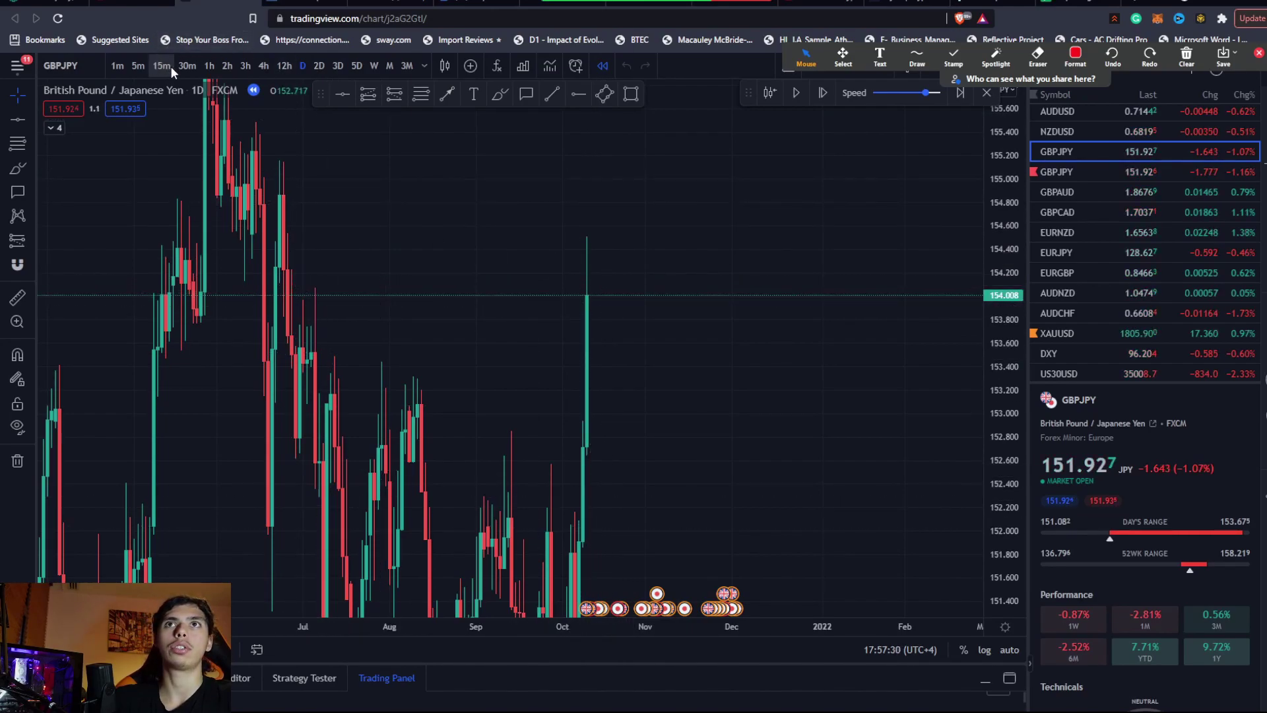
click(209, 65)
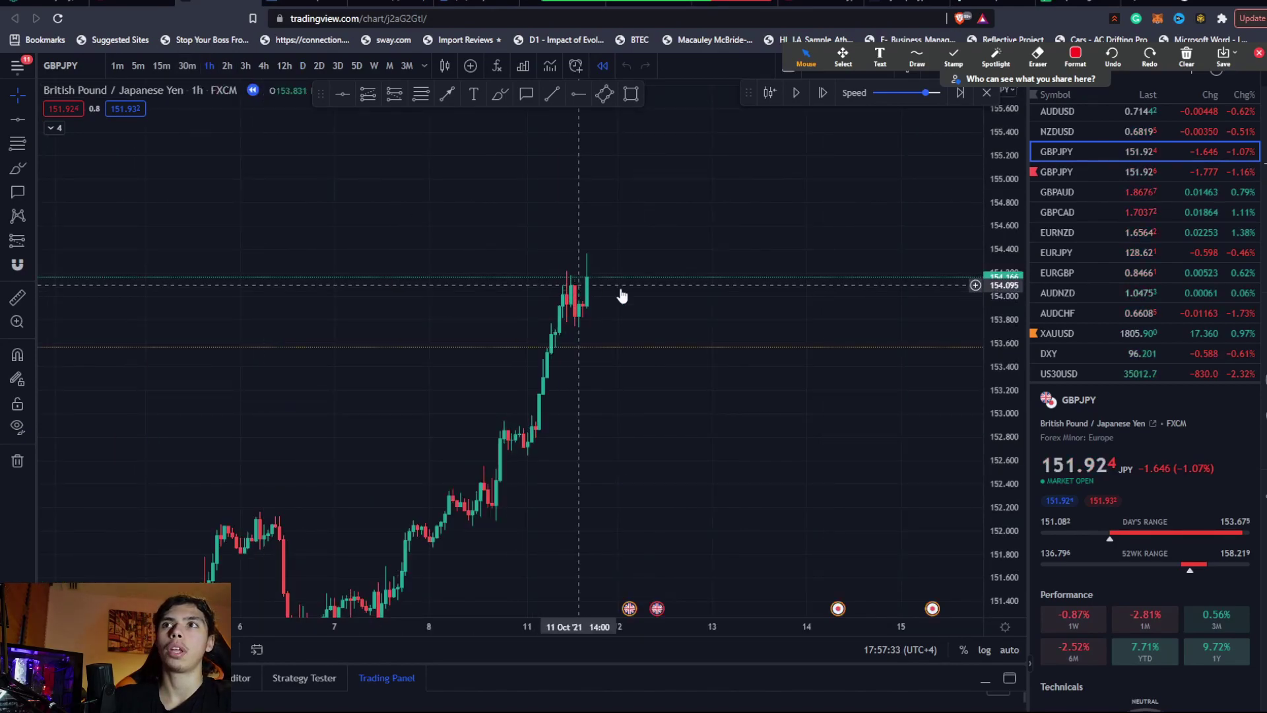
Step: Mark the 11 October consolidation zone with horizontal lines at 153.828 and 154.090
drag(1012, 434, 960, 191)
drag(717, 271, 672, 355)
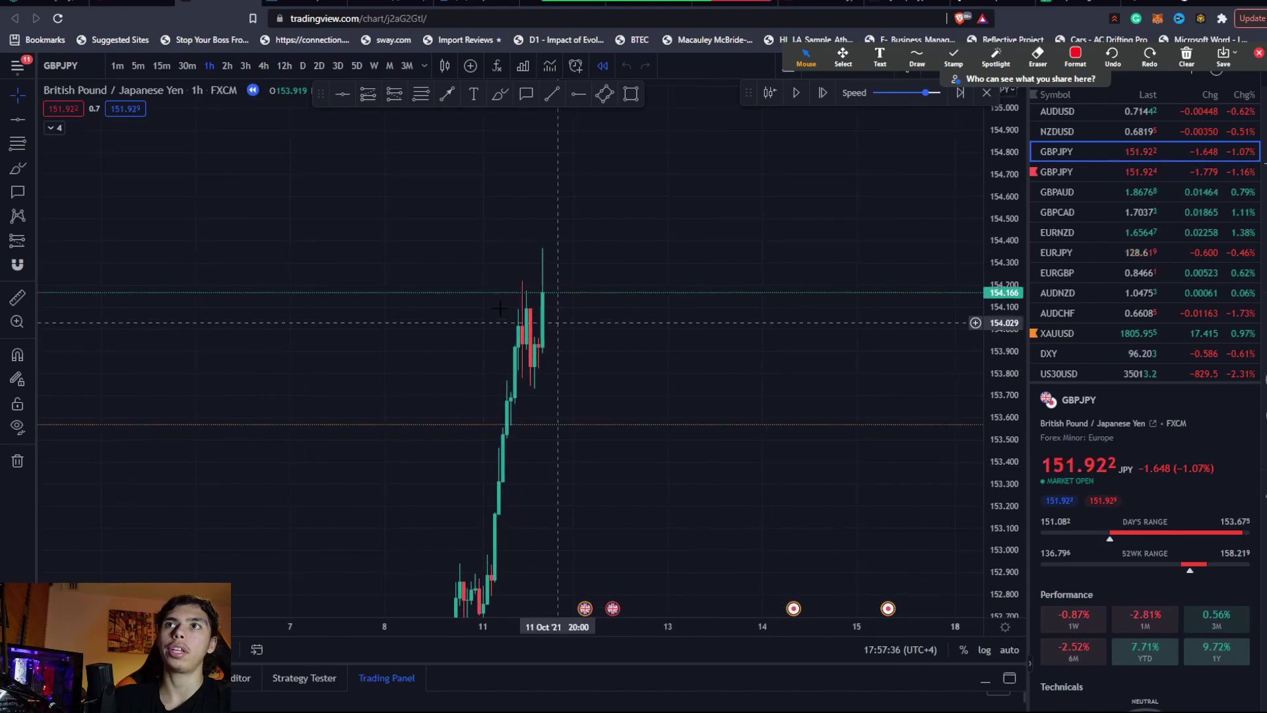
click(18, 120)
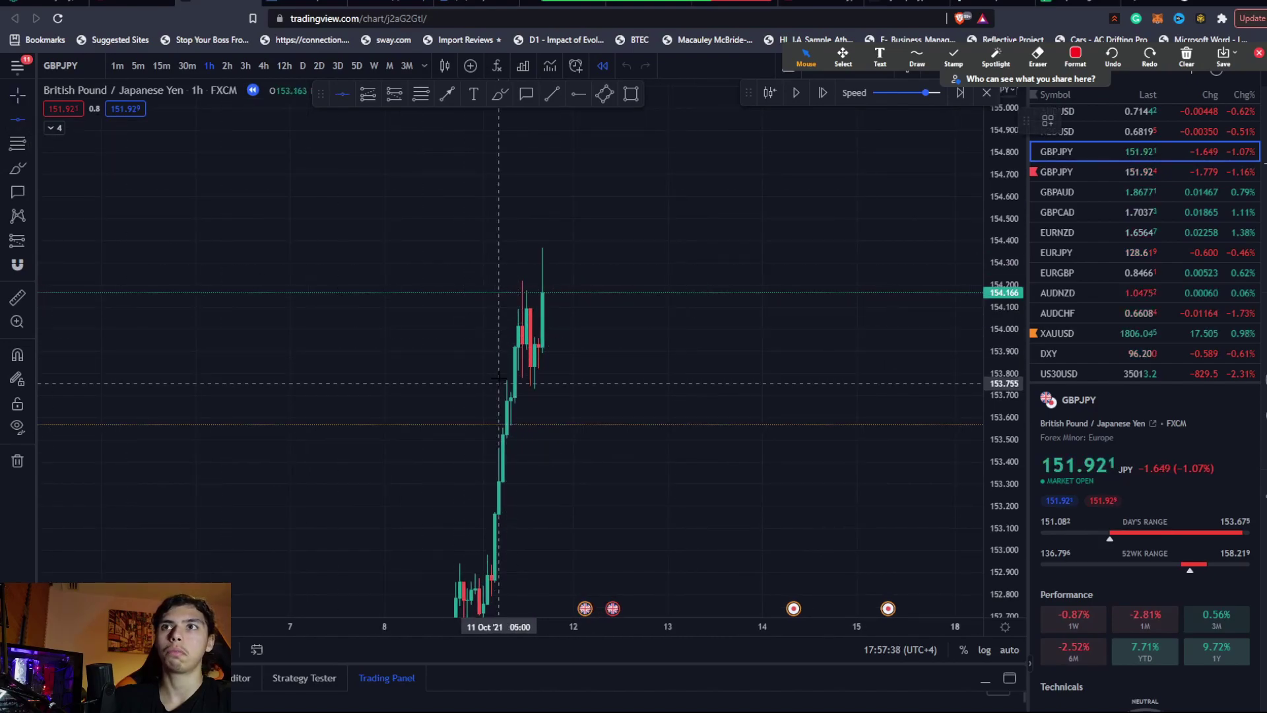
click(503, 367)
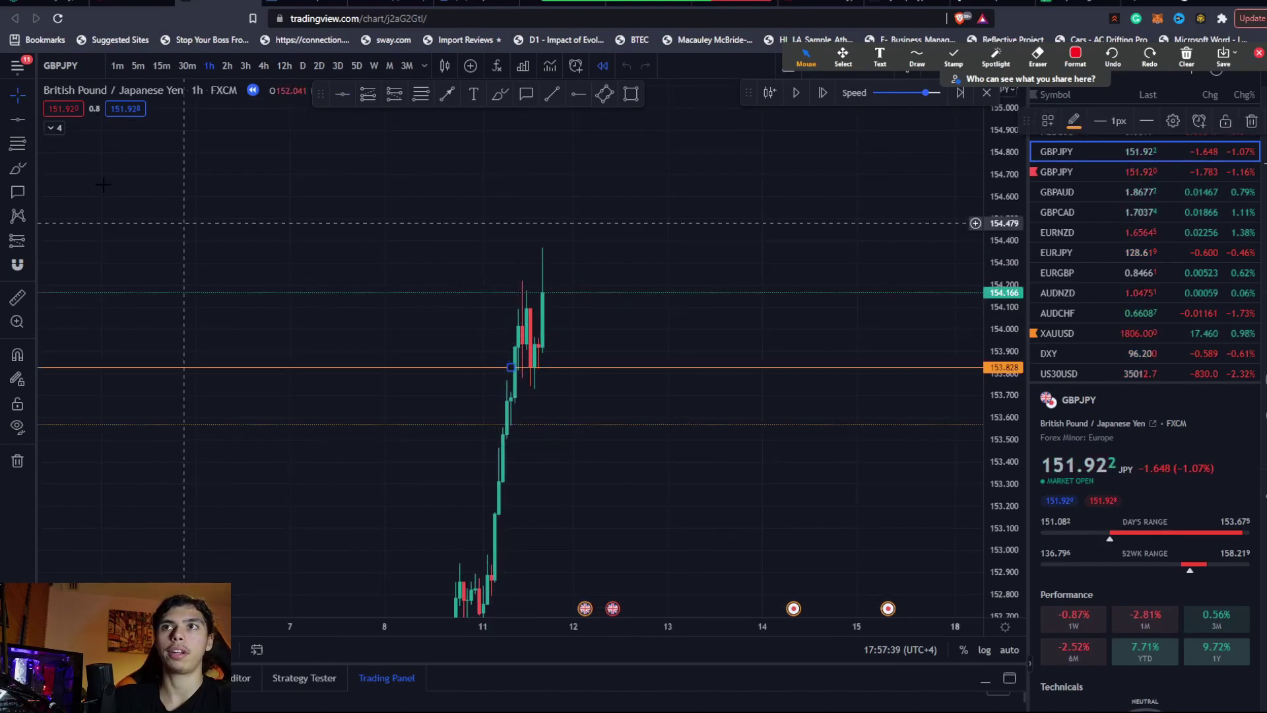
click(483, 308)
Step: Place a long position on the breakout candle above the 154.090 line
drag(691, 214, 688, 251)
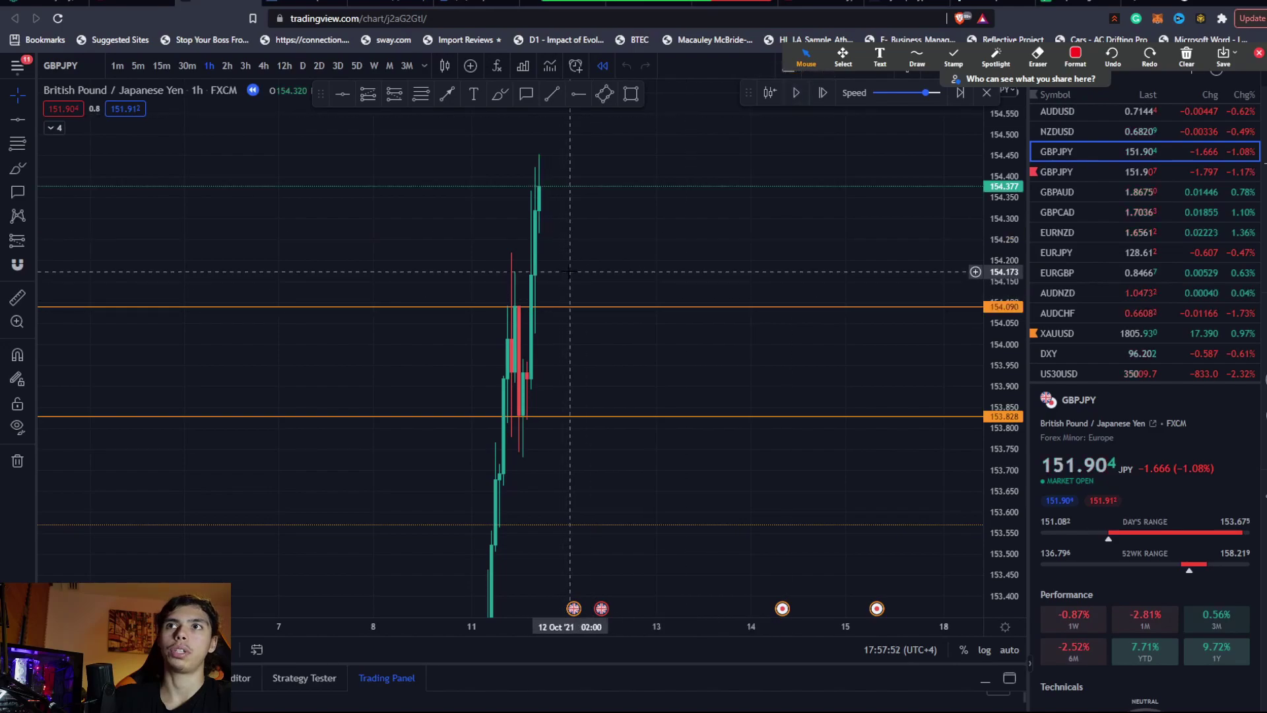
drag(563, 285, 532, 347)
drag(352, 307, 354, 291)
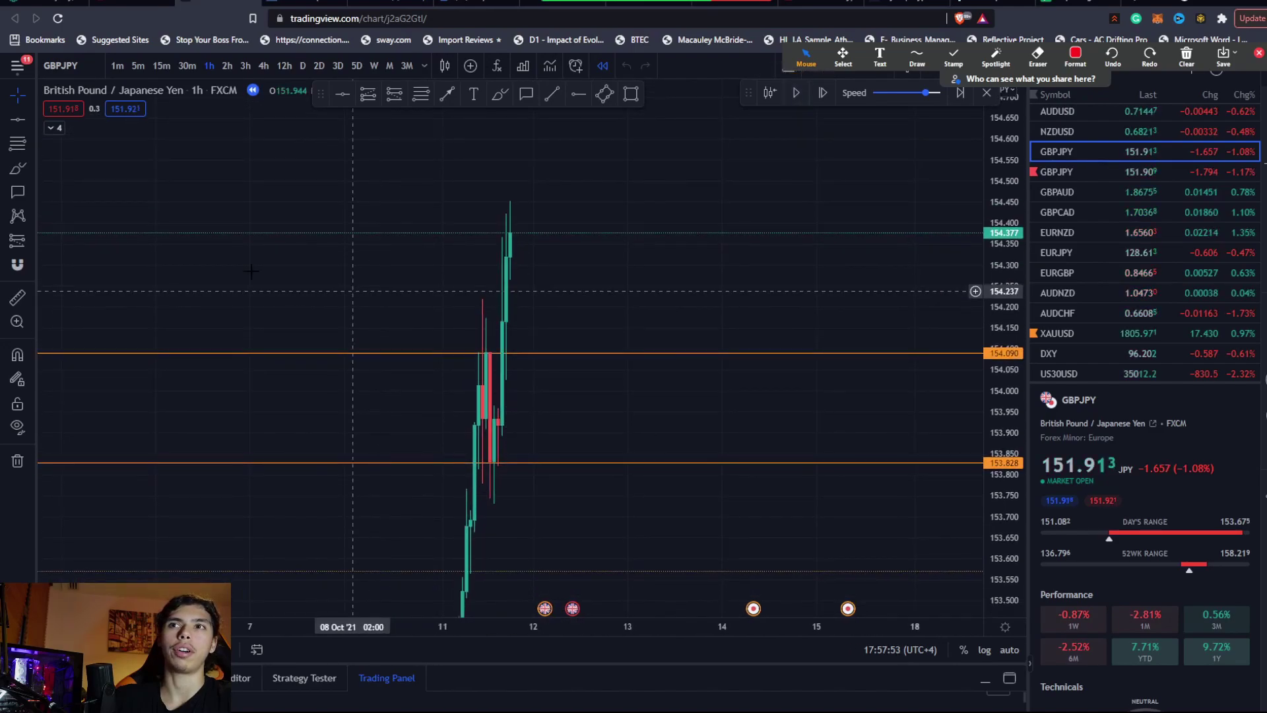
click(33, 245)
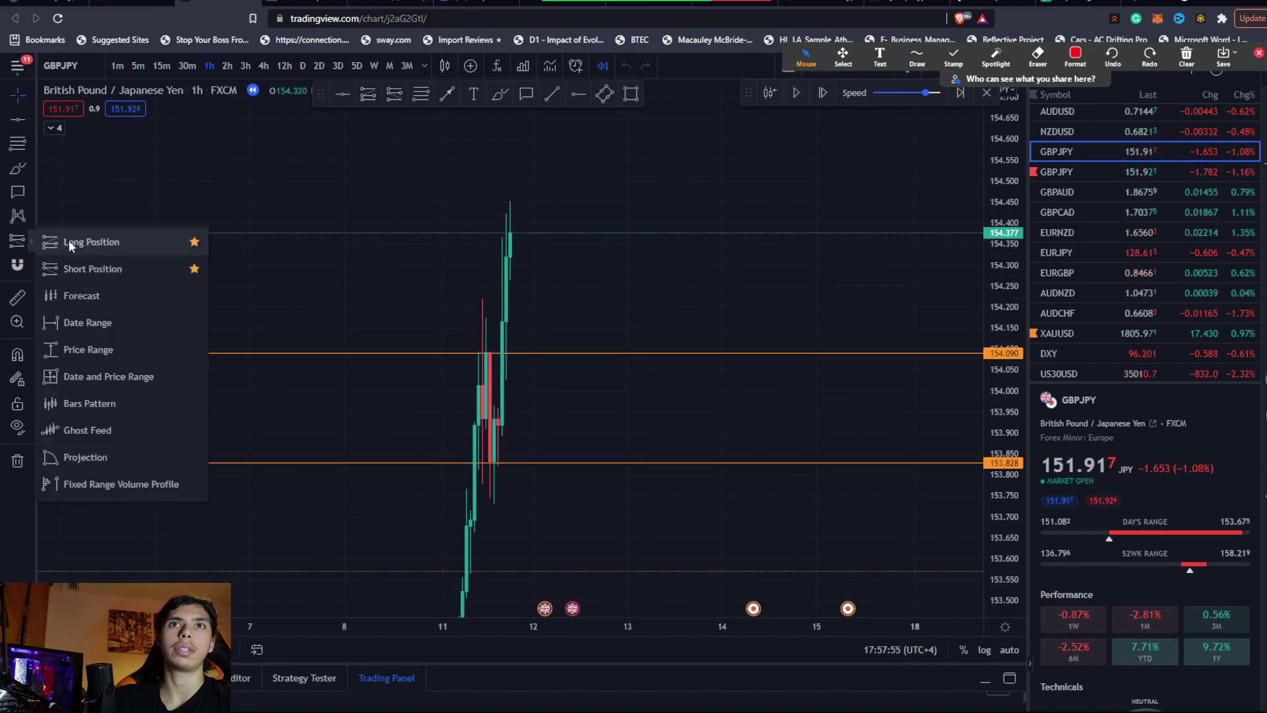
click(508, 335)
Step: Adjust the long position to an entry of 154.168, a stop of 153.881 and a target of 155.098
drag(766, 238, 764, 285)
drag(1009, 184, 847, 437)
drag(528, 498, 540, 395)
drag(534, 463, 536, 482)
drag(516, 182, 530, 142)
drag(836, 322, 861, 367)
scroll(871, 357, down, 3)
drag(1005, 191, 1005, 380)
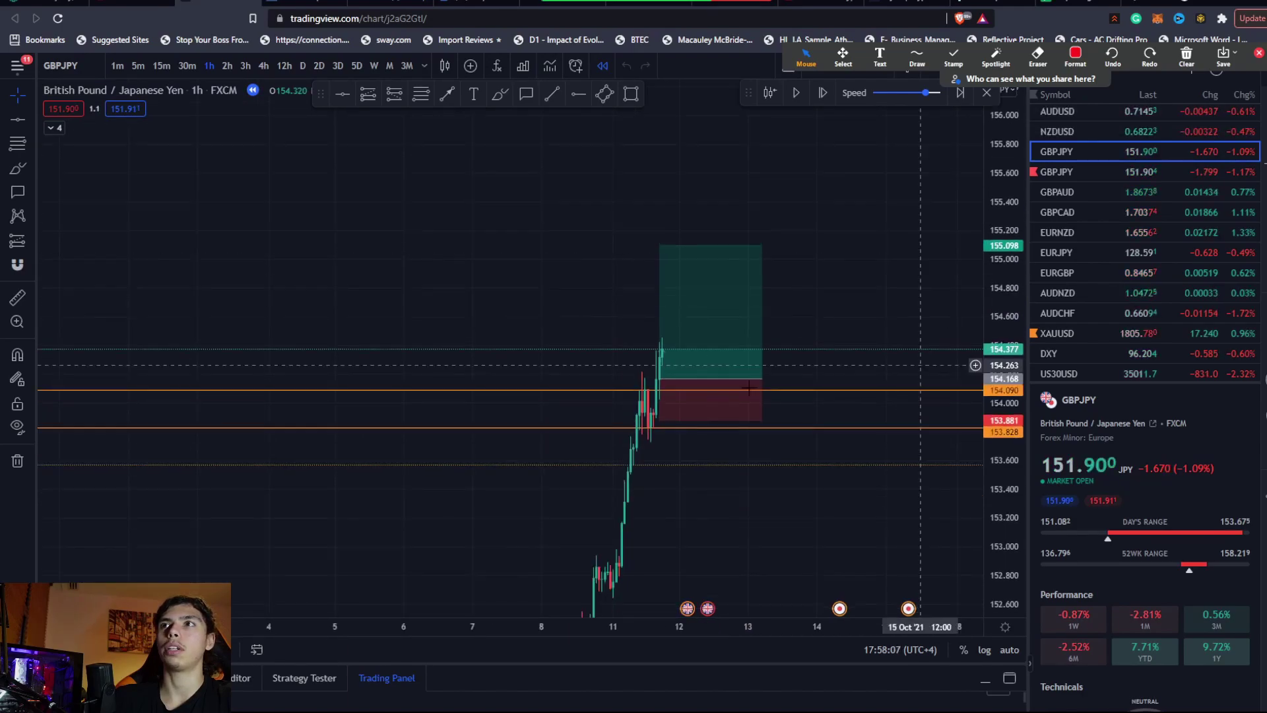
Step: Place a horizontal line at 154.503 near the late-June swing high in the earlier price history
scroll(546, 298, down, 5)
scroll(545, 299, down, 5)
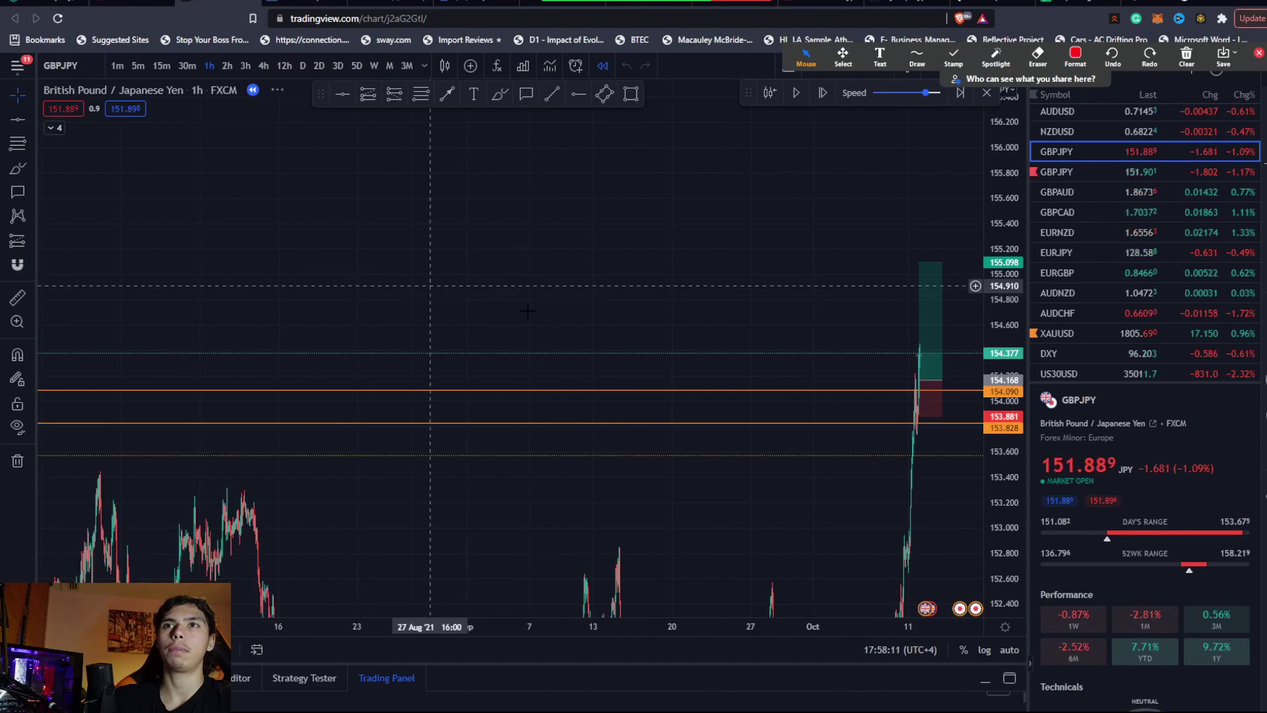
scroll(502, 310, down, 5)
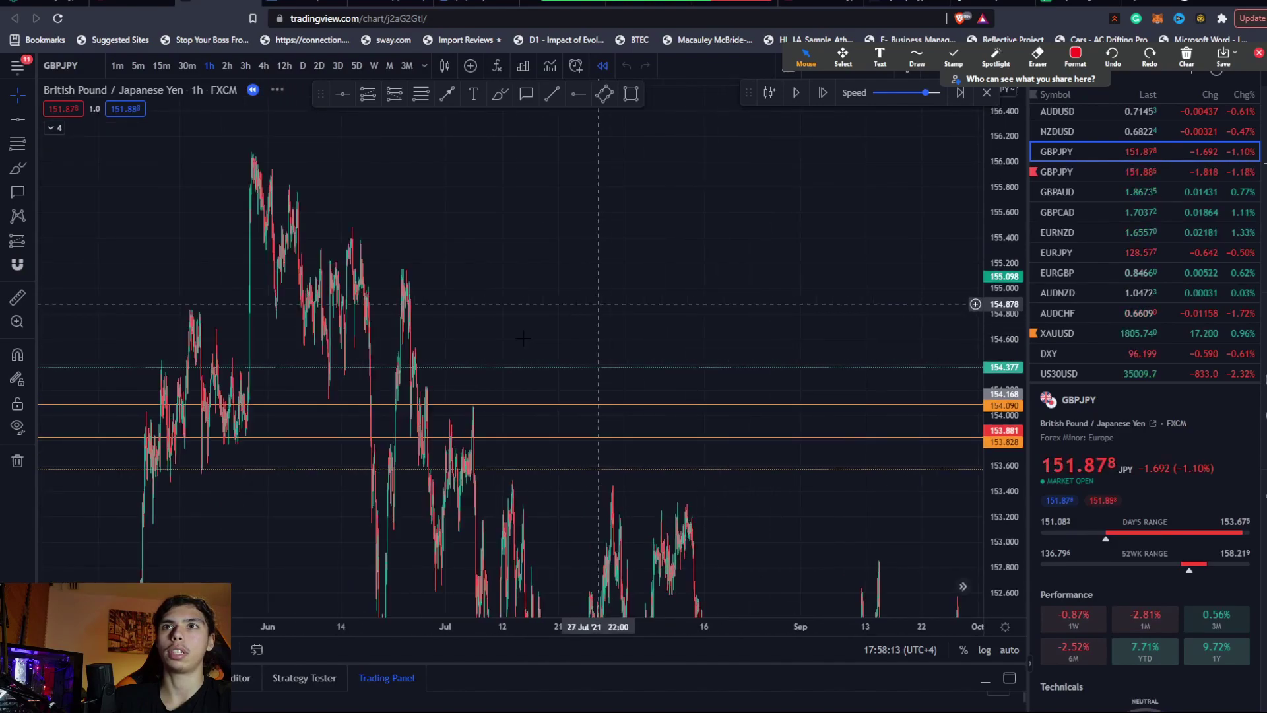
scroll(526, 336, up, 3)
drag(436, 334, 996, 147)
scroll(449, 244, up, 5)
click(18, 120)
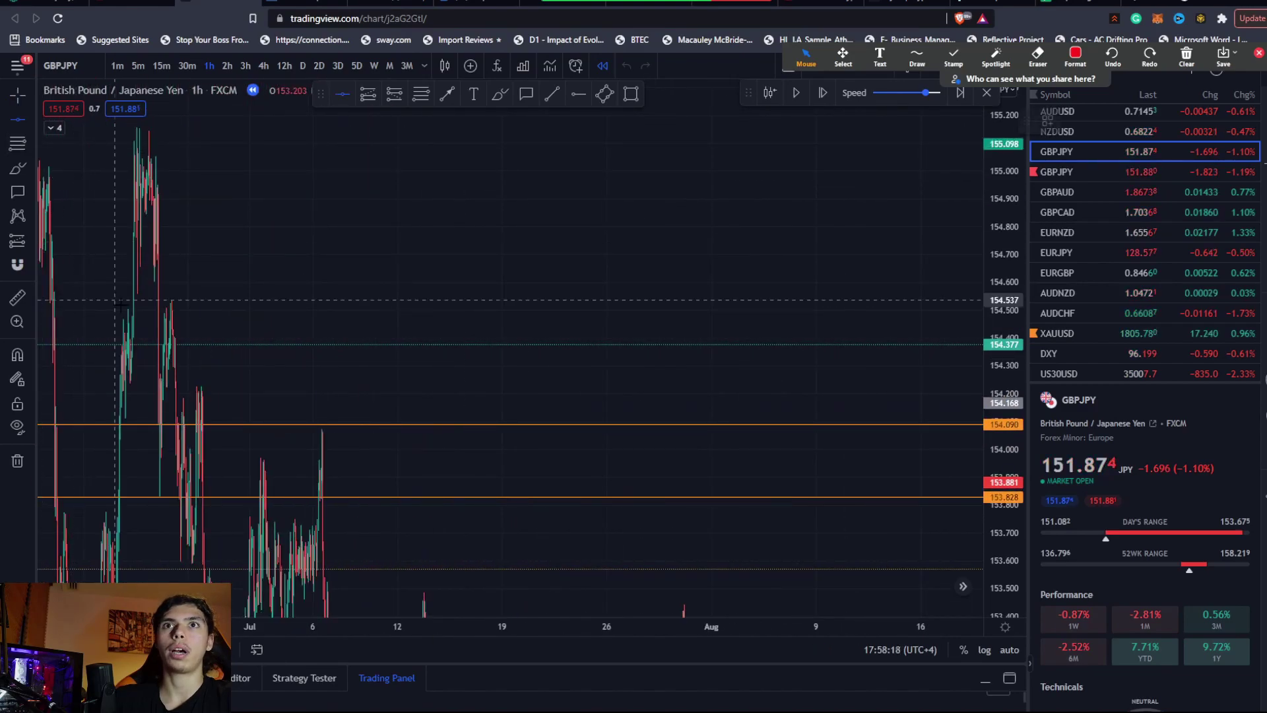
click(198, 309)
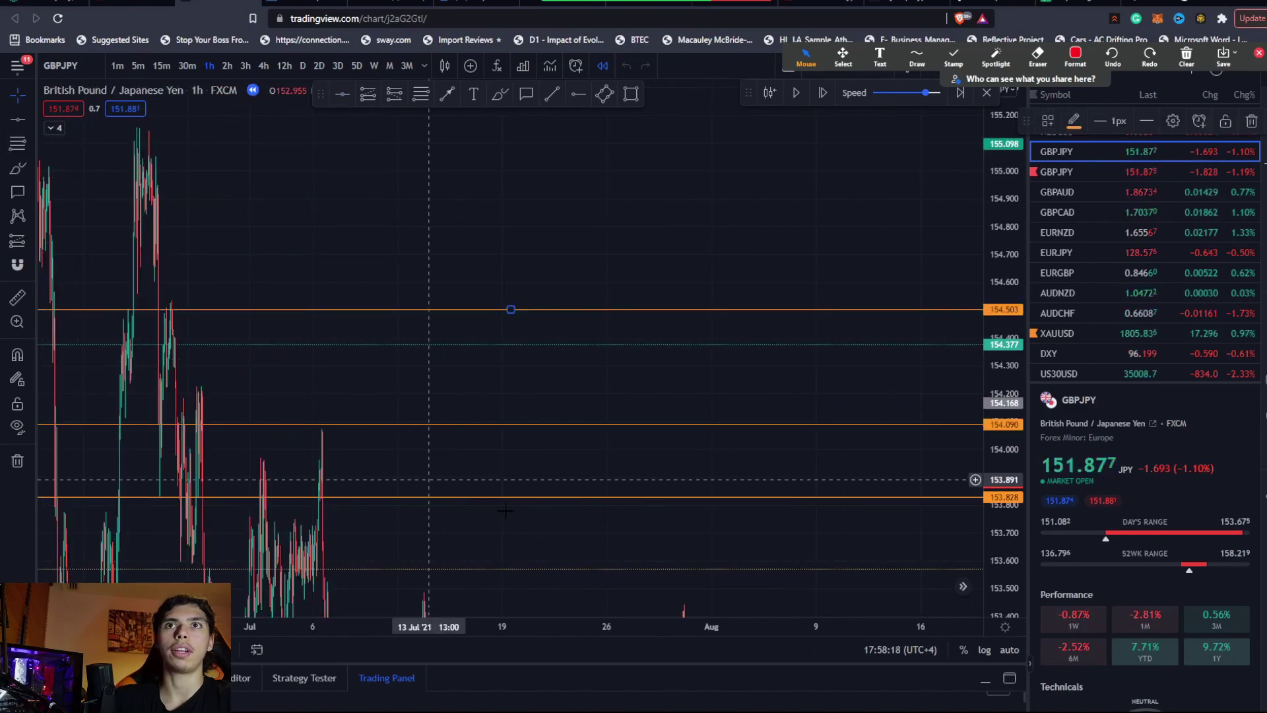
Step: Return to the latest replay candles around the long position and step the replay forward
click(963, 587)
drag(431, 325, 403, 324)
scroll(528, 338, up, 6)
drag(579, 361, 901, 396)
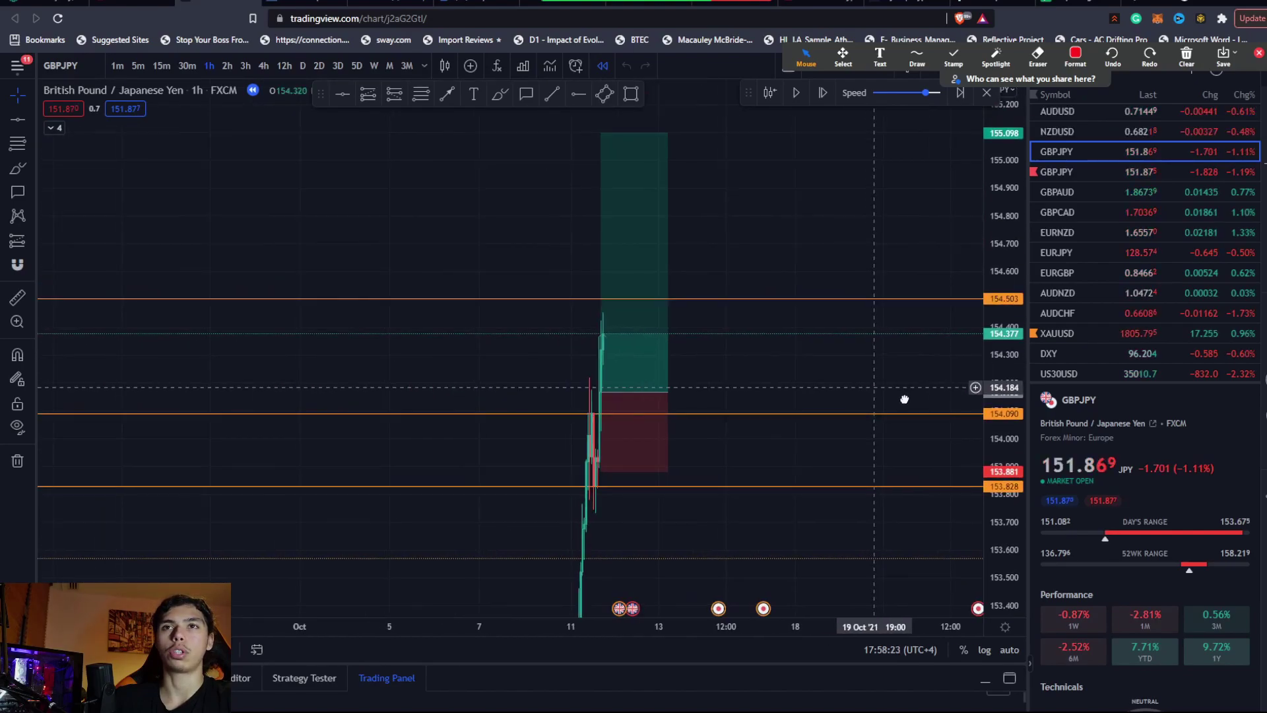
scroll(795, 381, up, 6)
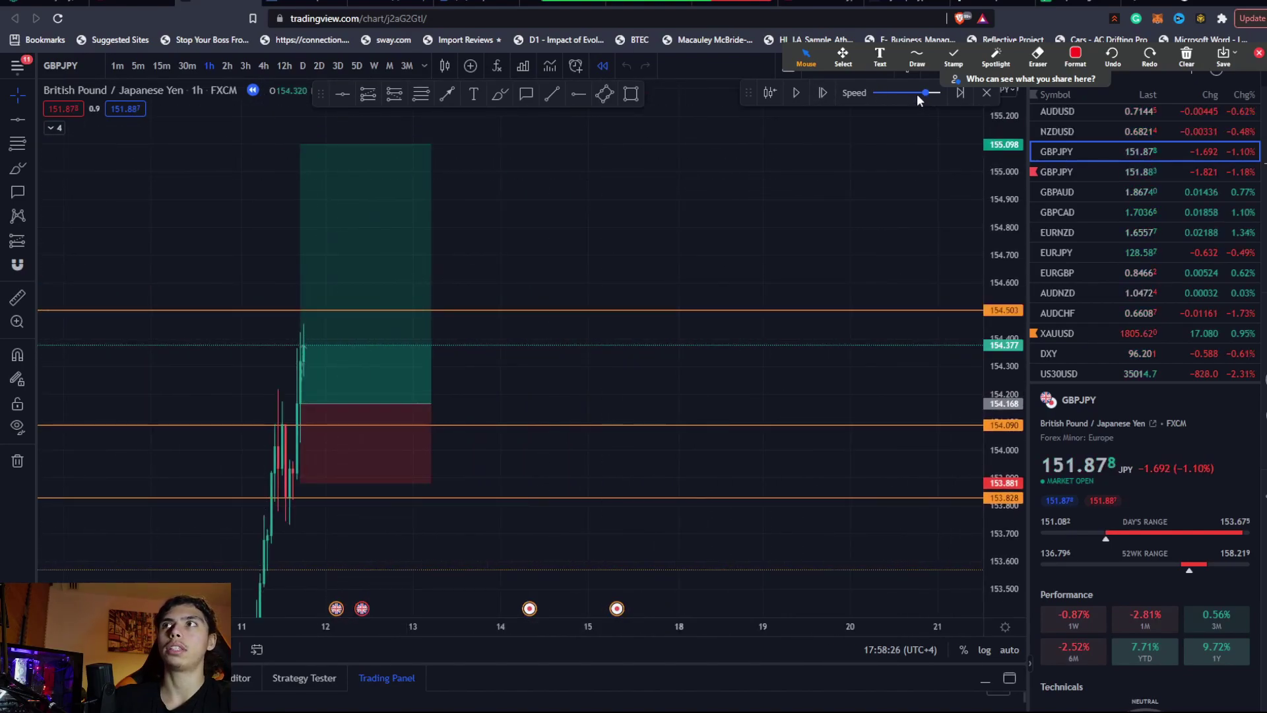
click(824, 93)
click(827, 97)
Step: Lower the long position's target to 154.940 and advance the replay by two candles
drag(633, 346, 754, 342)
mouse_move(416, 140)
mouse_down()
mouse_move(430, 323)
mouse_move(436, 188)
mouse_up()
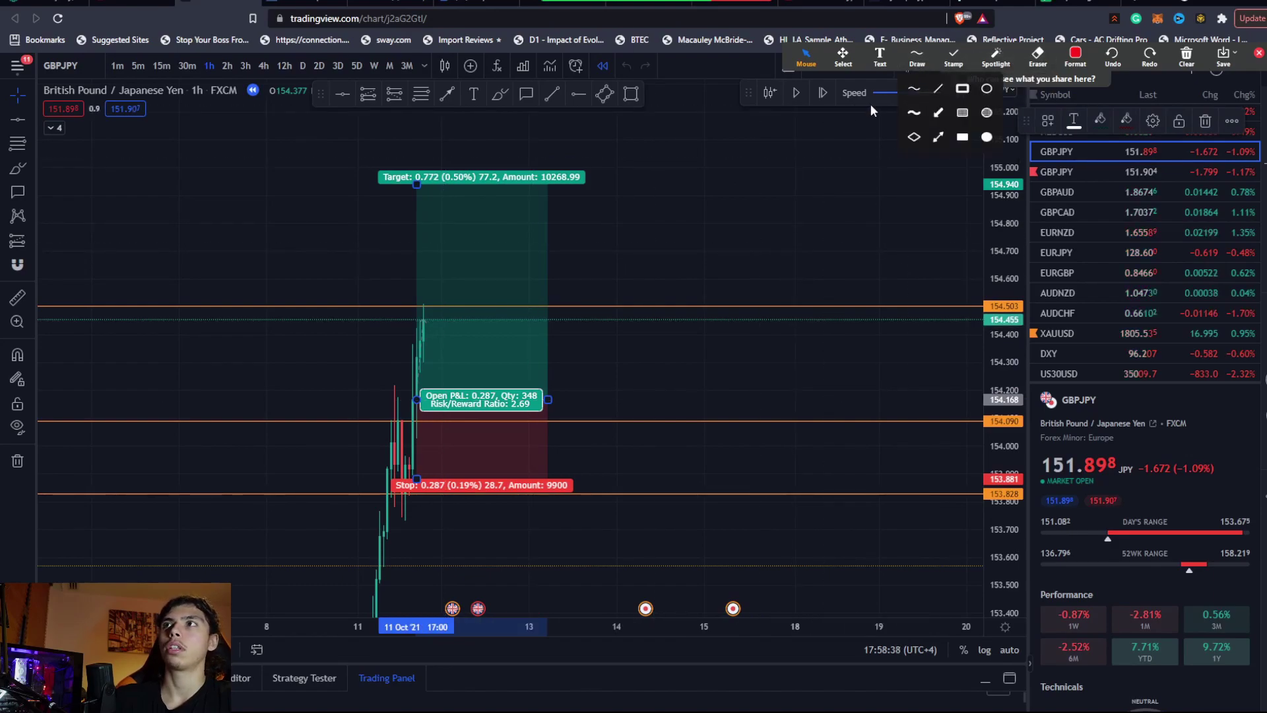
click(823, 93)
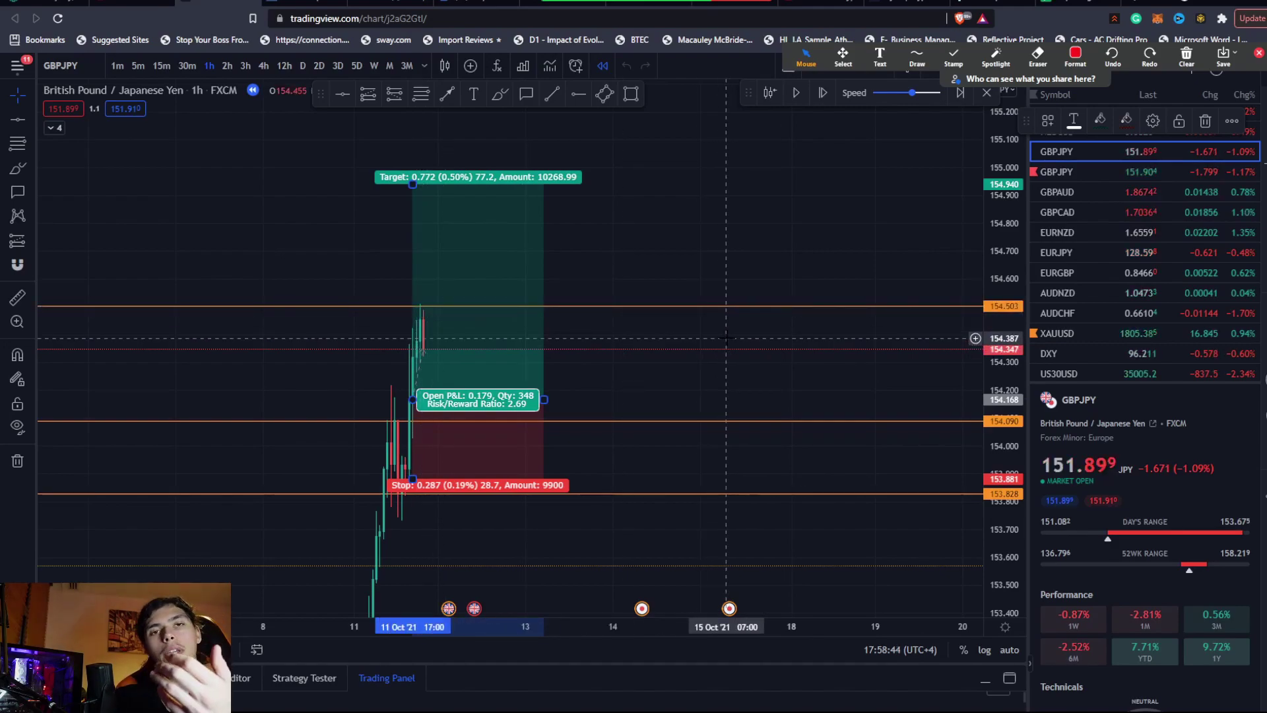
click(823, 93)
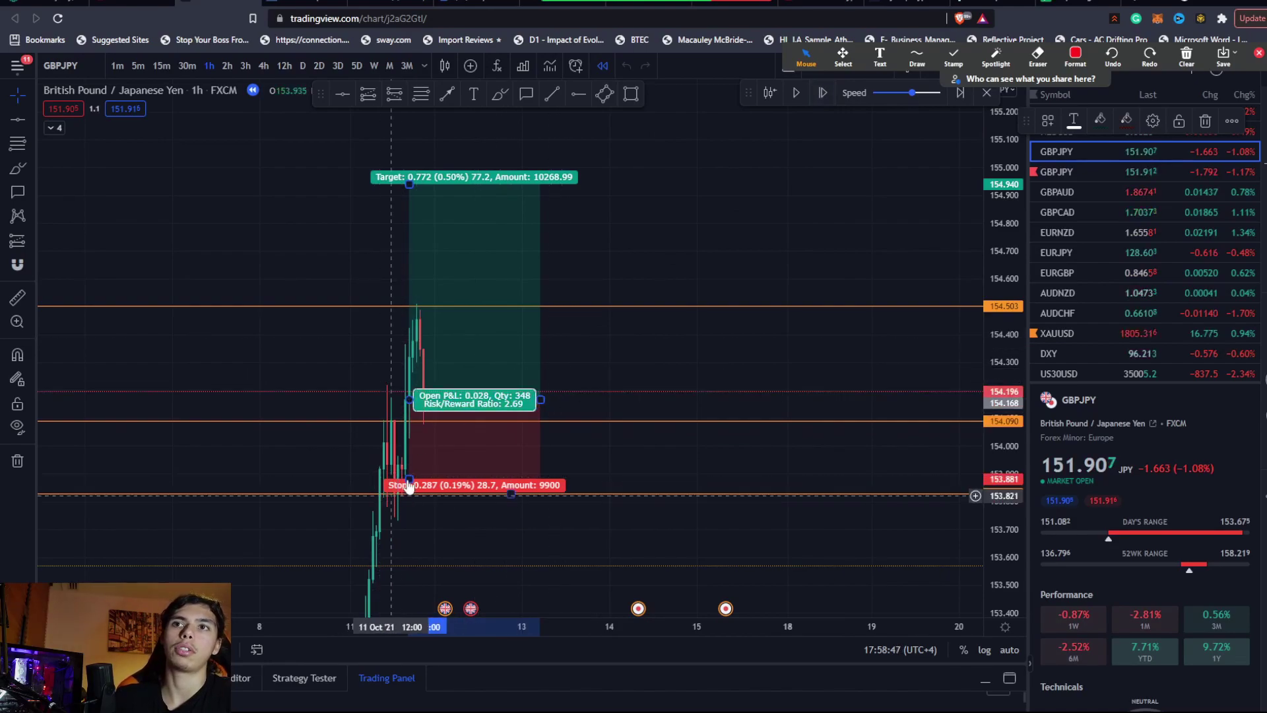
Step: Remove the long position and enlarge the candles between the 154.090 and 154.503 lines
drag(410, 475, 505, 347)
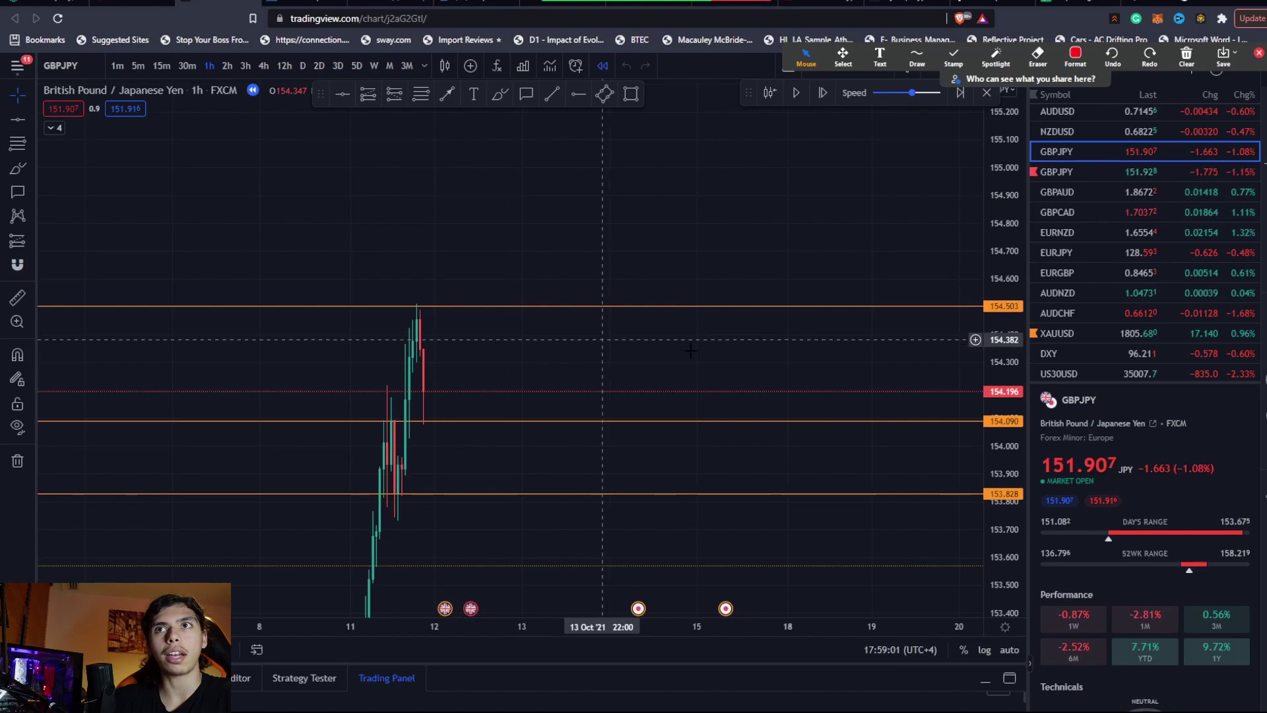
drag(672, 350, 742, 351)
drag(1000, 356, 944, 108)
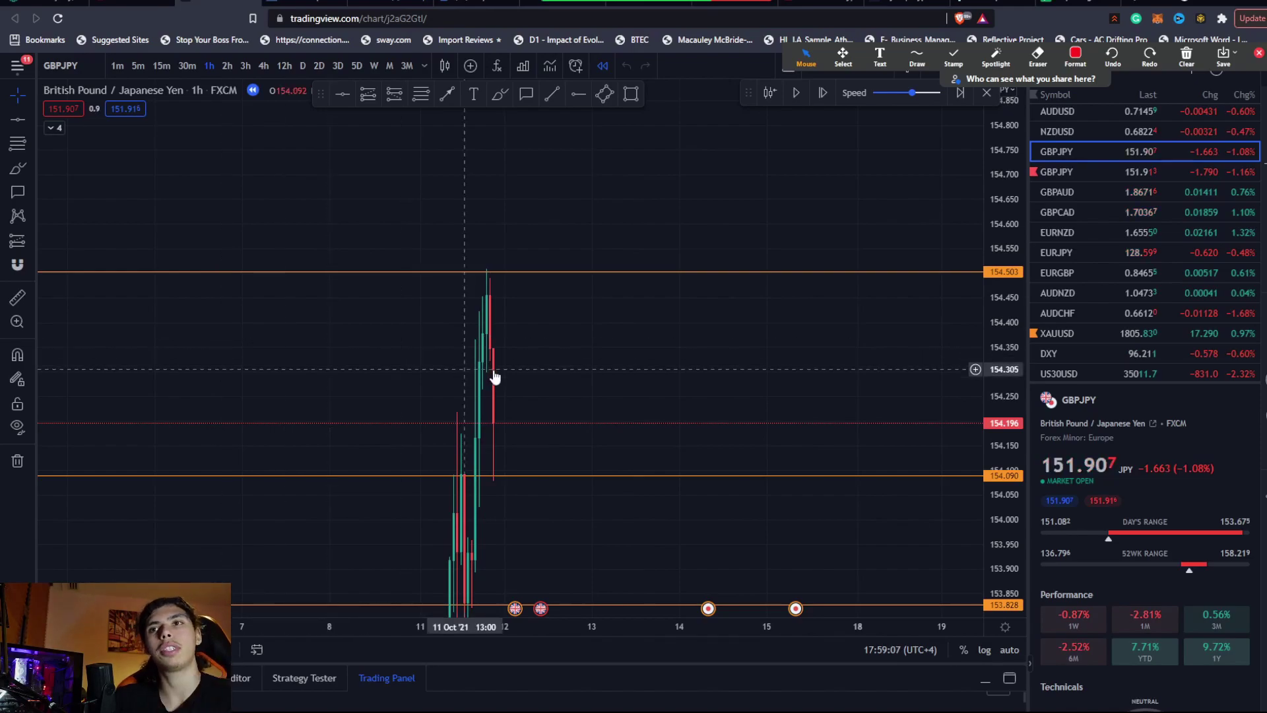
Step: Lower the chart's timeframe to 30 minutes and on to 15 minutes, keeping the latest replay candles in view
scroll(495, 376, up, 2)
drag(524, 332, 587, 262)
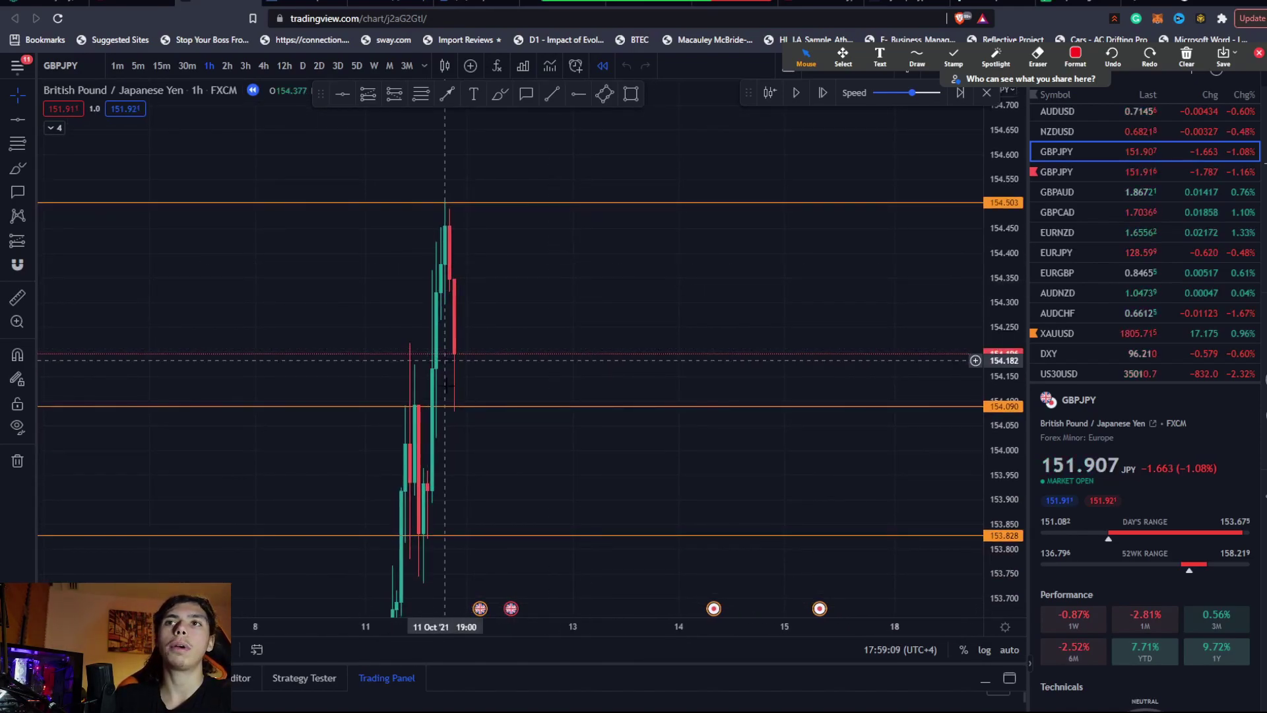
click(190, 65)
scroll(548, 368, down, 2)
drag(682, 291, 746, 198)
scroll(740, 200, up, 7)
drag(377, 390, 515, 395)
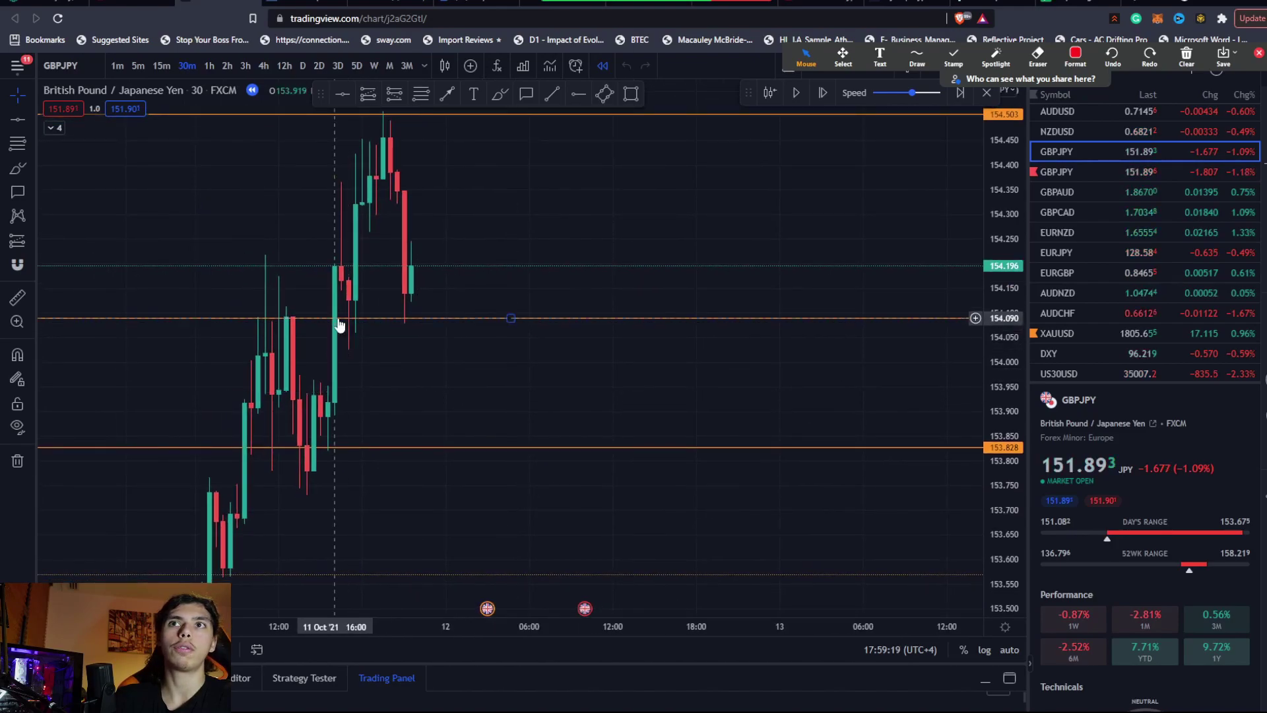
click(162, 65)
scroll(360, 377, down, 2)
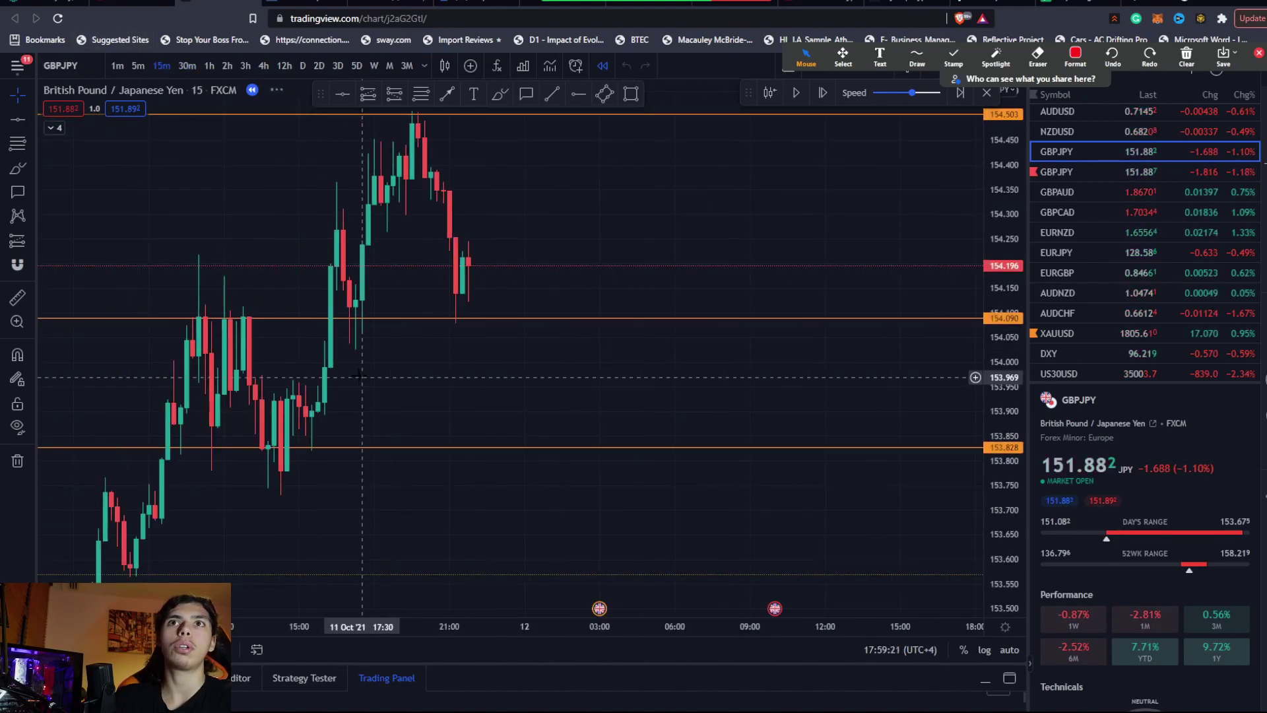
Step: Measure the price range from 154.191 to 153.982 across the 154.090 line, and clear the measurement
click(18, 297)
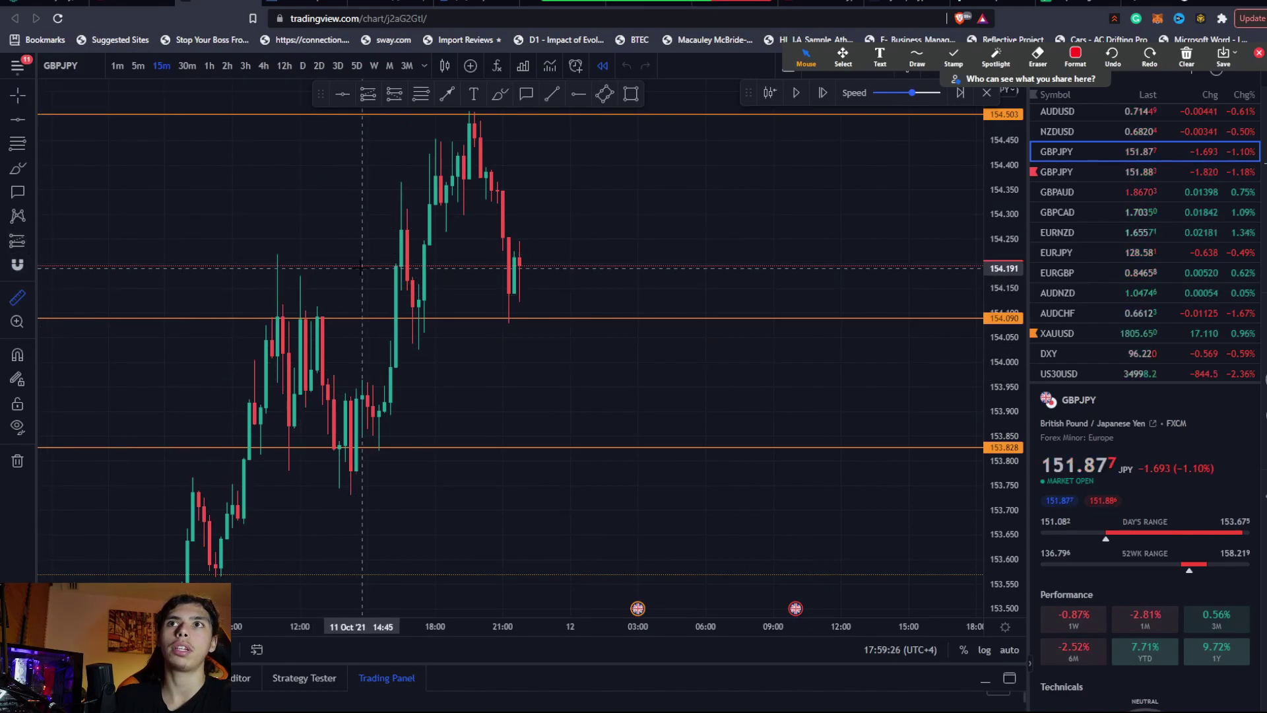
click(362, 268)
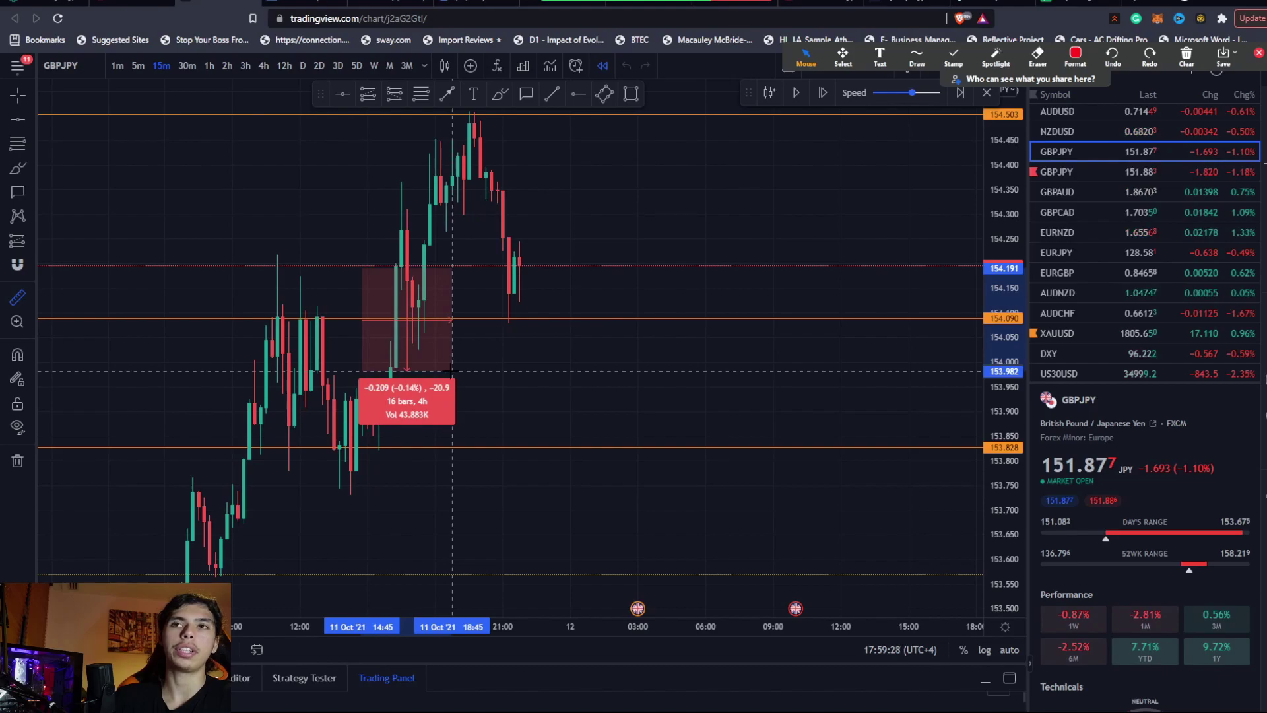
click(453, 370)
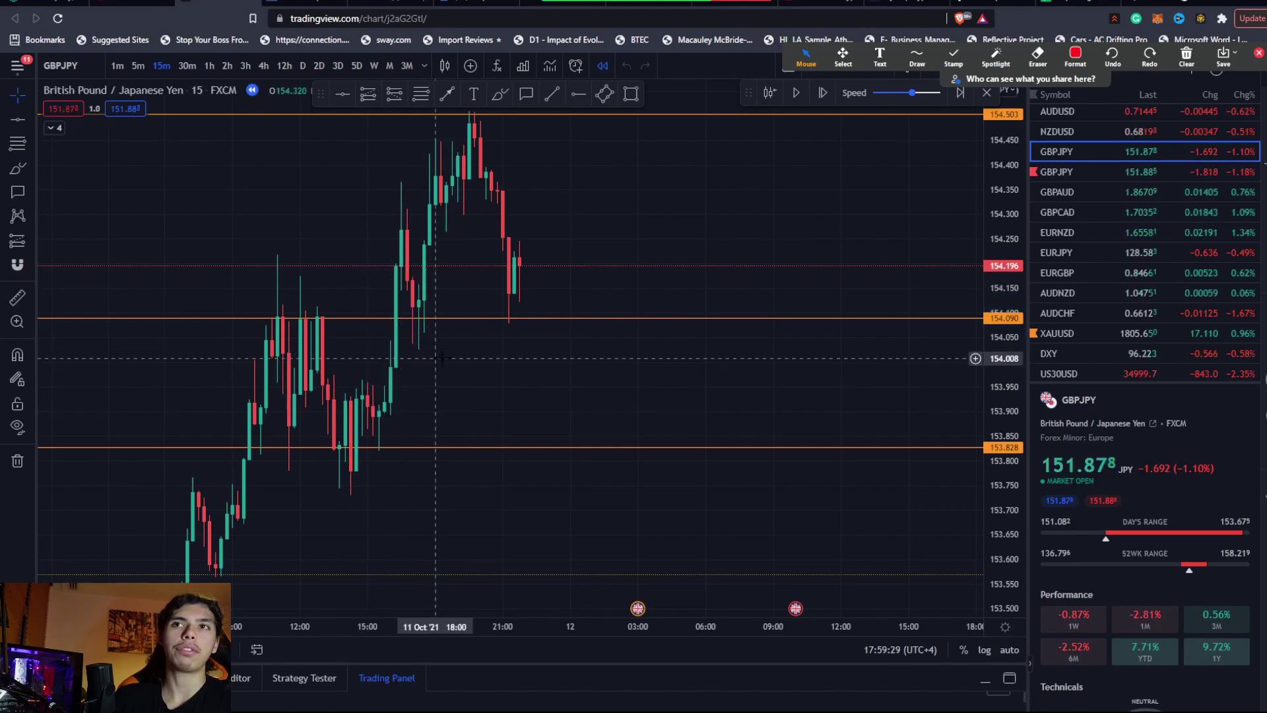
Step: Advance the 15-minute replay candle by candle from late 11 October into the morning of 12 October
drag(627, 259, 629, 294)
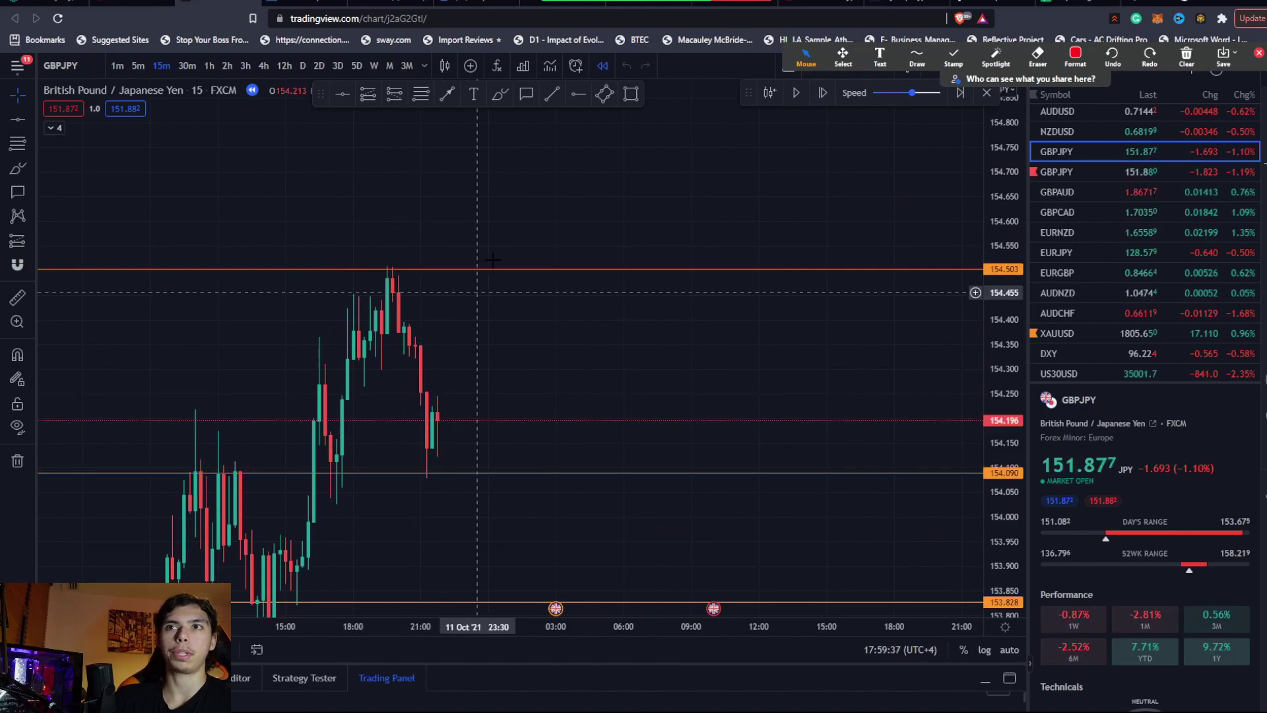
click(824, 93)
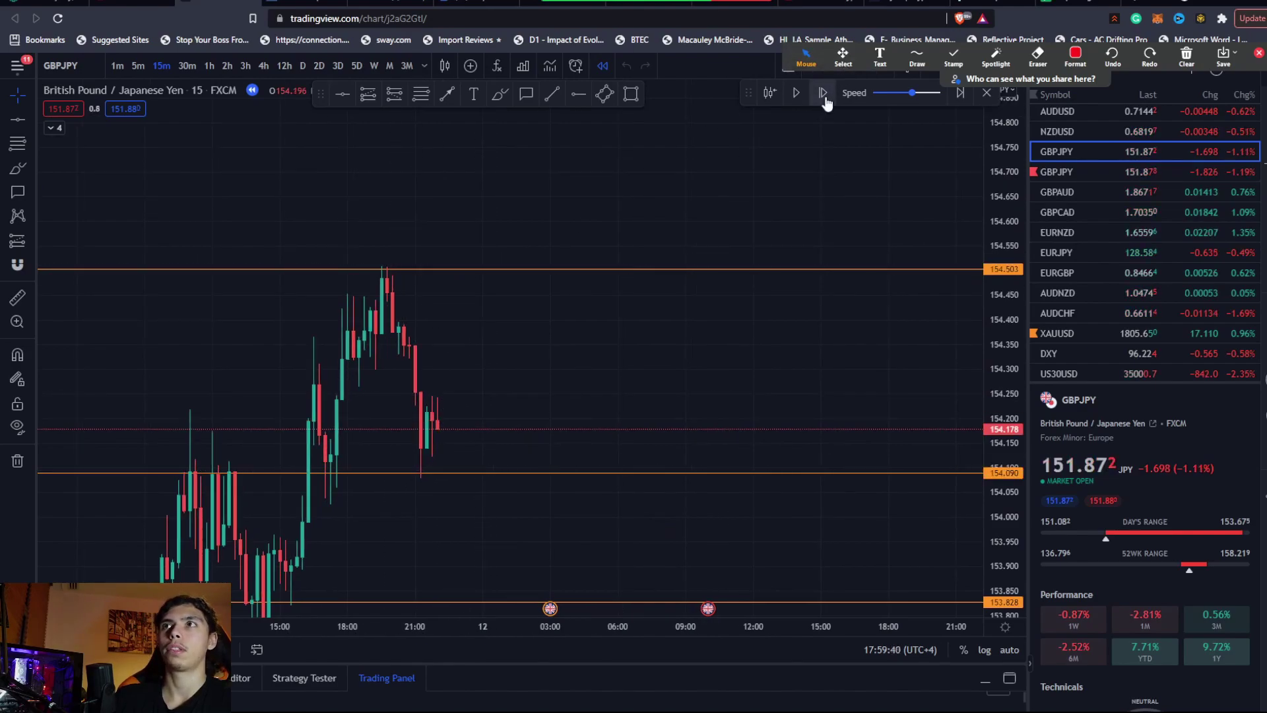
click(824, 93)
click(824, 93)
click(824, 93)
click(824, 93)
click(823, 93)
click(824, 93)
click(824, 93)
click(823, 93)
click(824, 93)
click(824, 93)
click(824, 94)
click(823, 93)
click(824, 93)
click(824, 93)
click(824, 93)
click(823, 93)
click(824, 94)
click(824, 93)
click(824, 93)
click(823, 93)
click(823, 93)
click(824, 93)
click(824, 93)
click(824, 93)
click(823, 93)
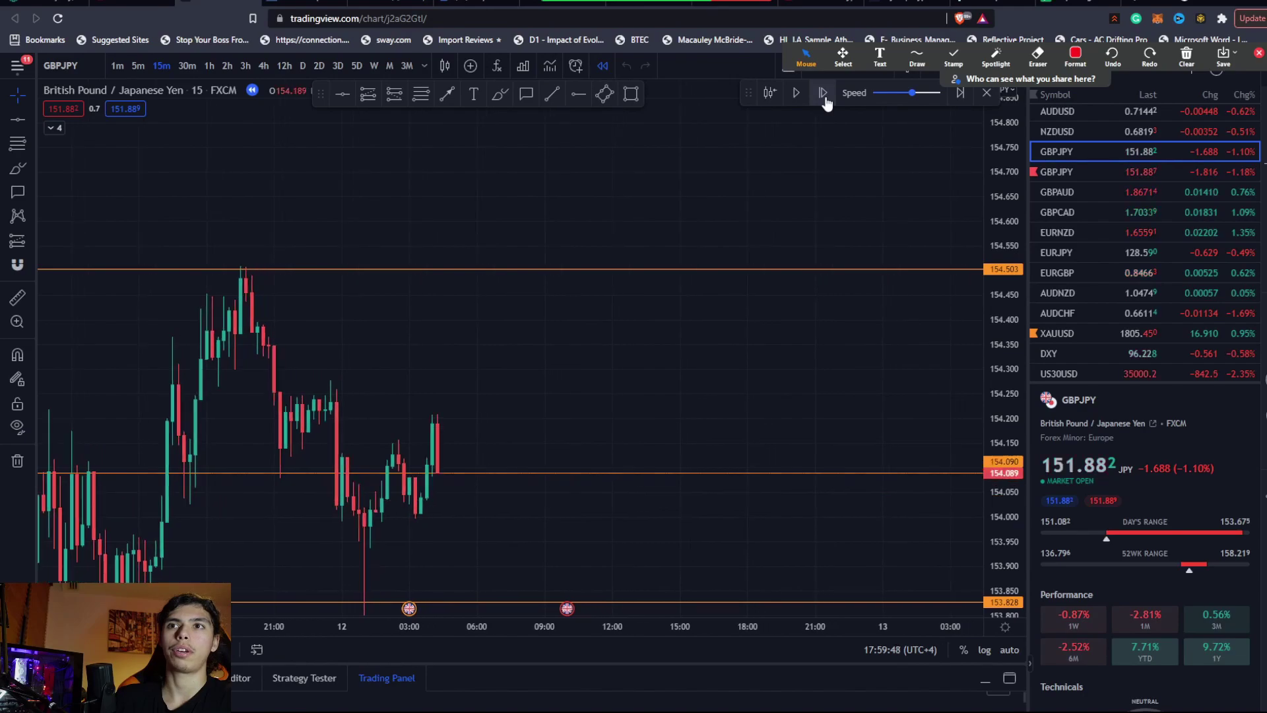
click(824, 93)
click(823, 93)
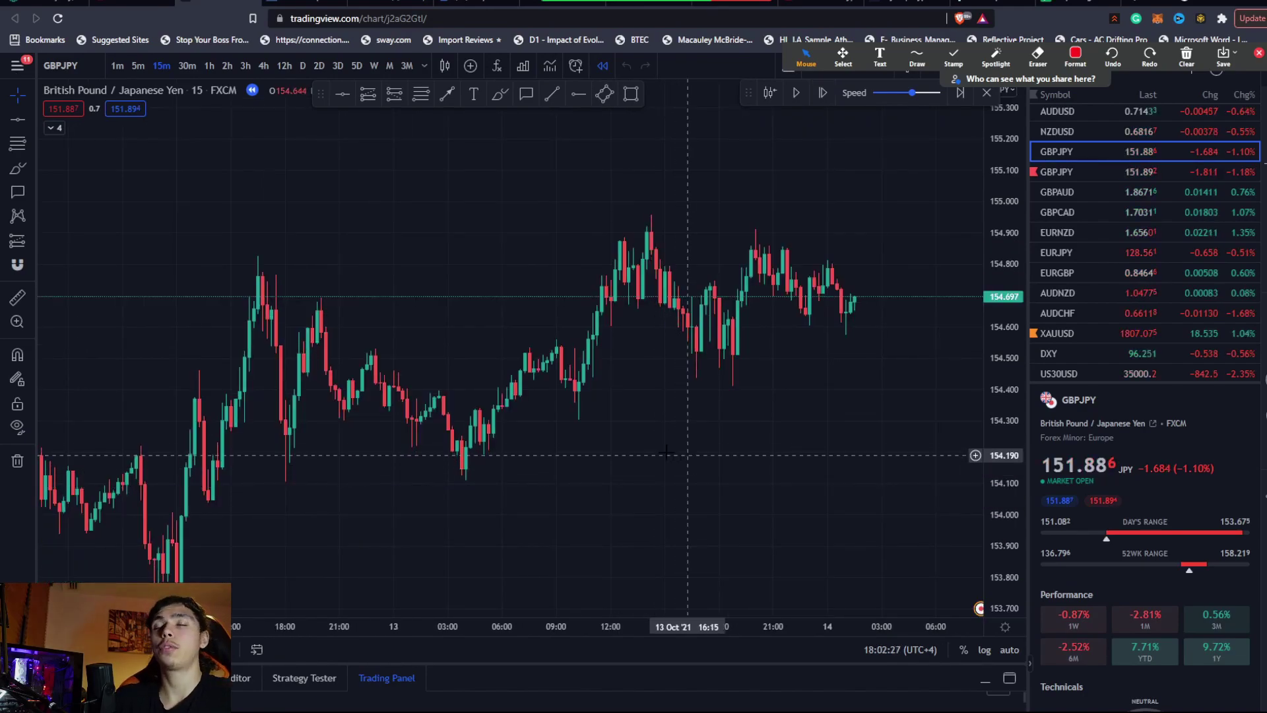
Step: Place horizontal lines at 154.510 and 154.903 along the lows and highs of the 13 October consolidation
drag(666, 453, 558, 472)
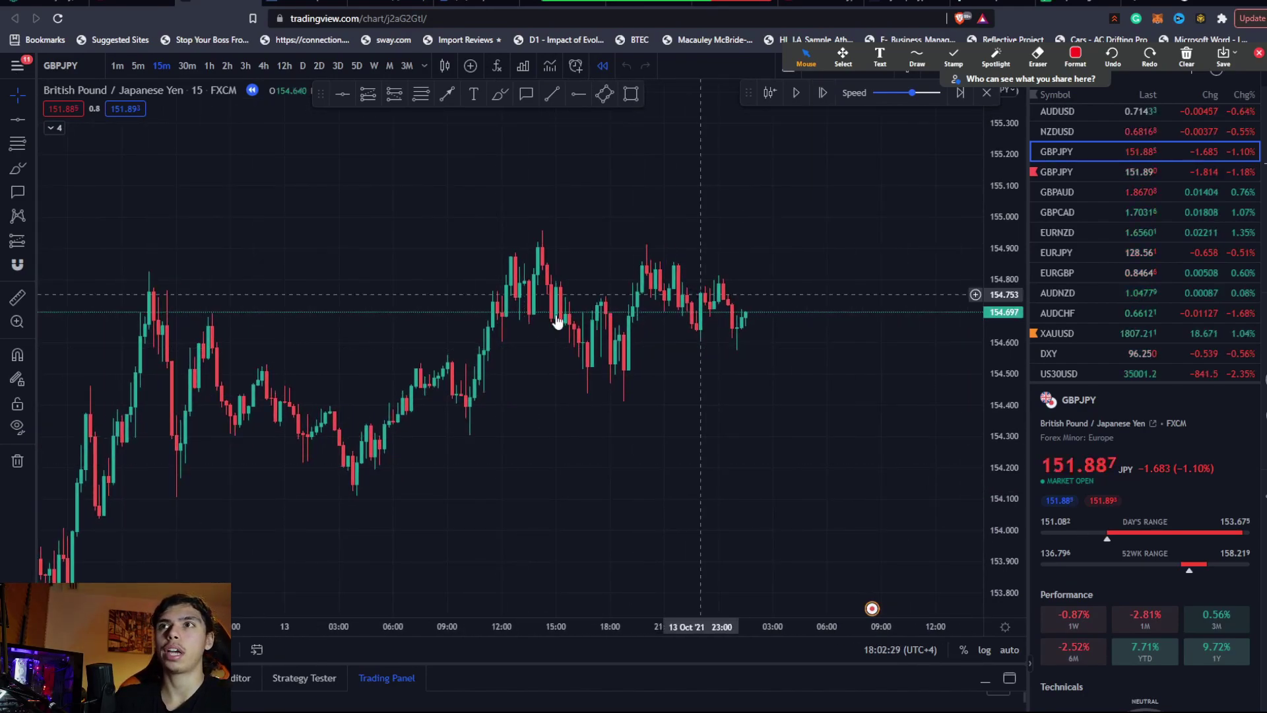
click(18, 120)
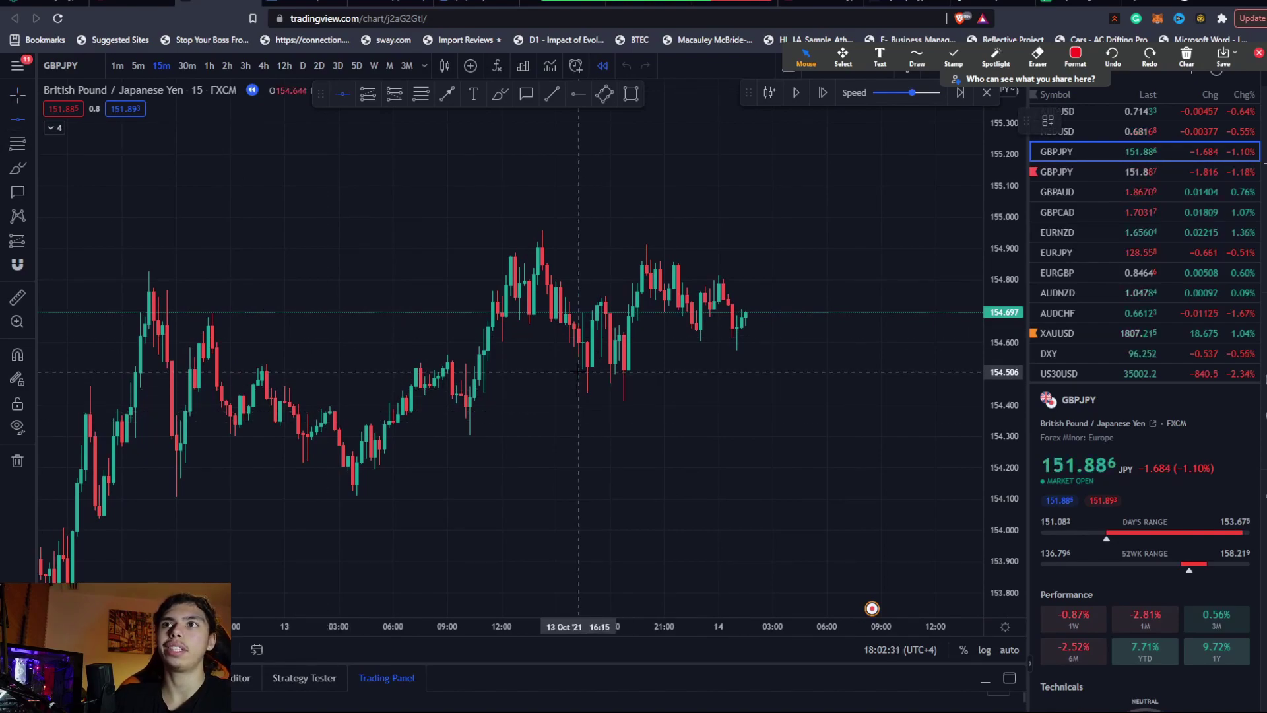
click(579, 370)
click(507, 248)
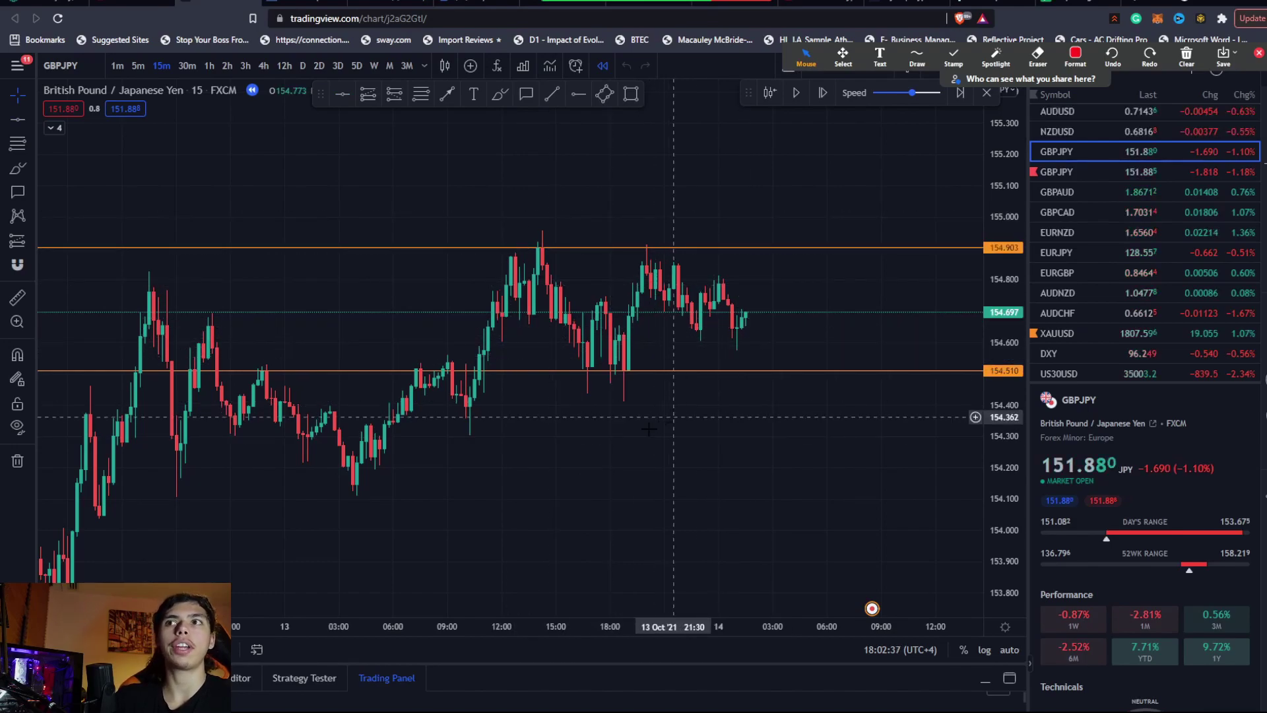
Step: Sketch two cyan filled candles above the 154.903 line with the annotation tool, and clear the drawings
drag(658, 426, 614, 446)
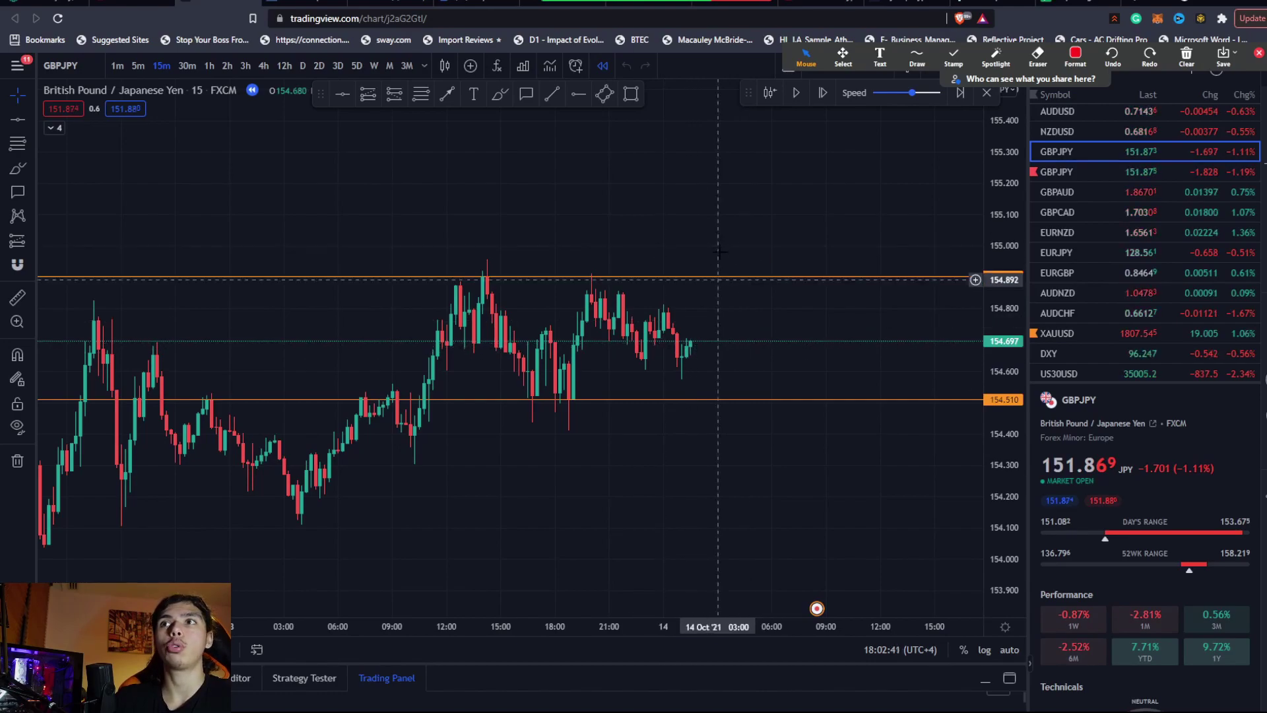
click(1081, 53)
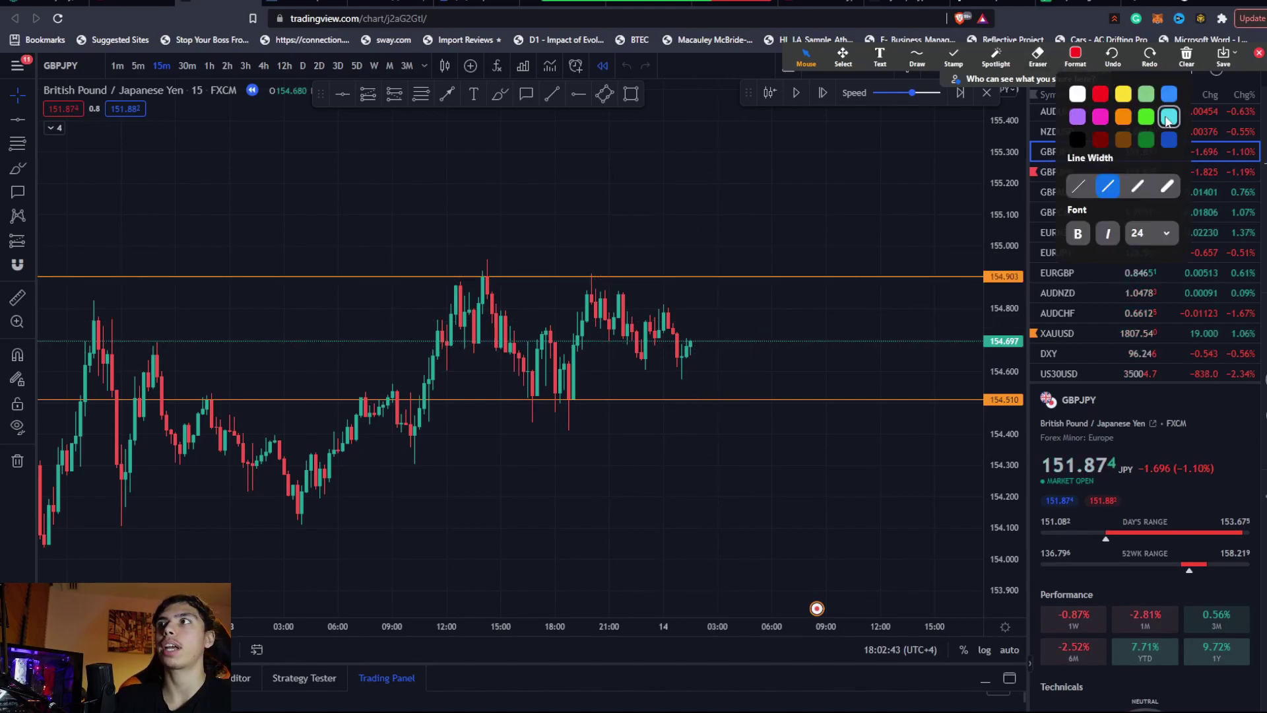
click(928, 57)
mouse_move(910, 64)
click(962, 117)
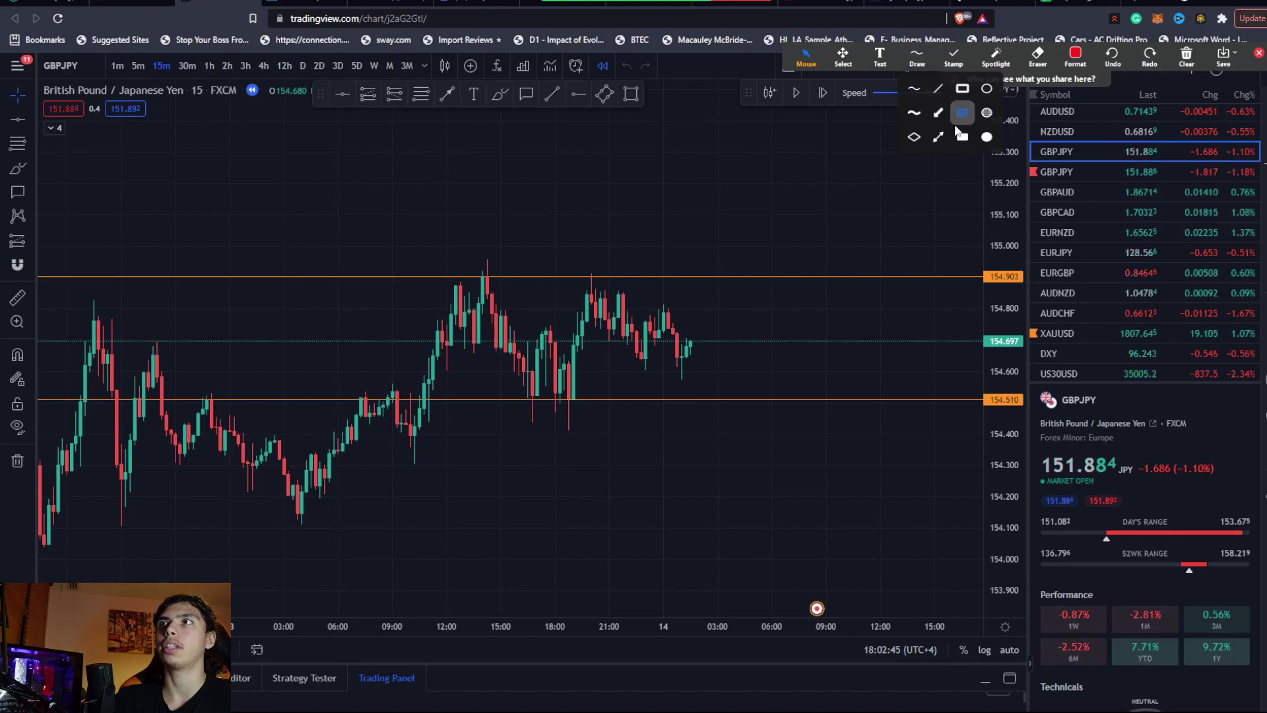
drag(711, 283, 719, 265)
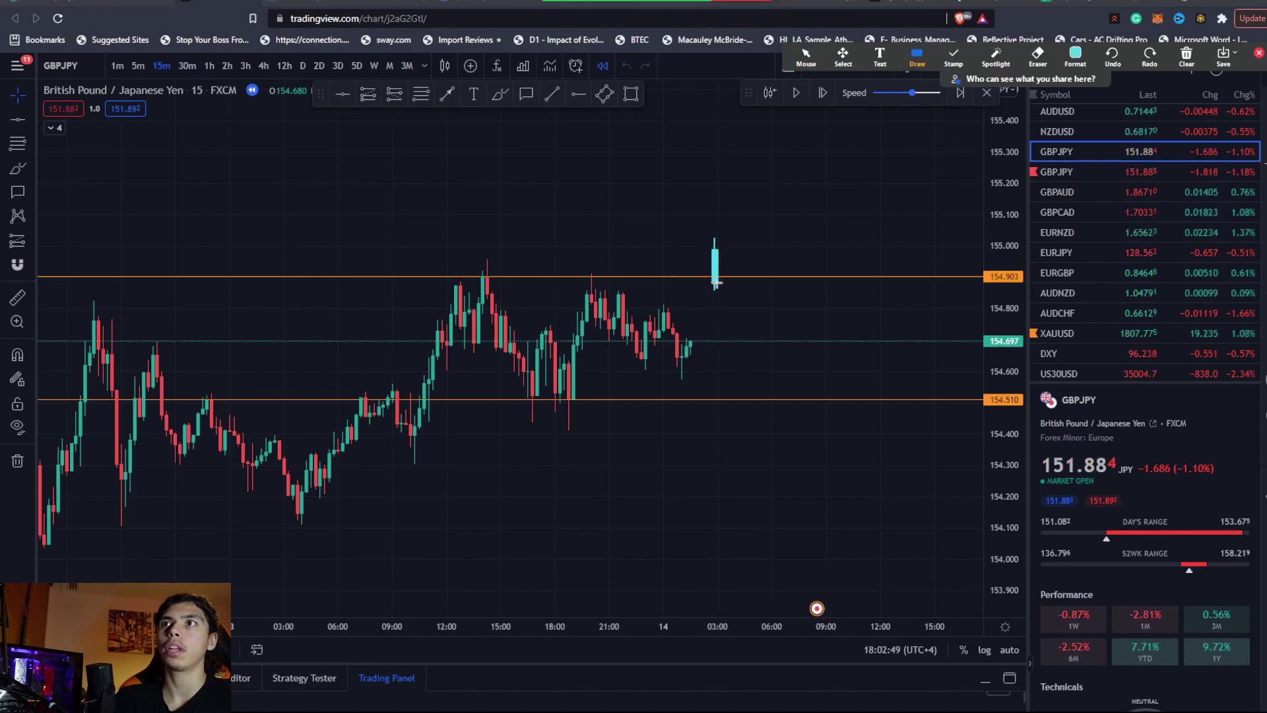
drag(750, 177, 738, 172)
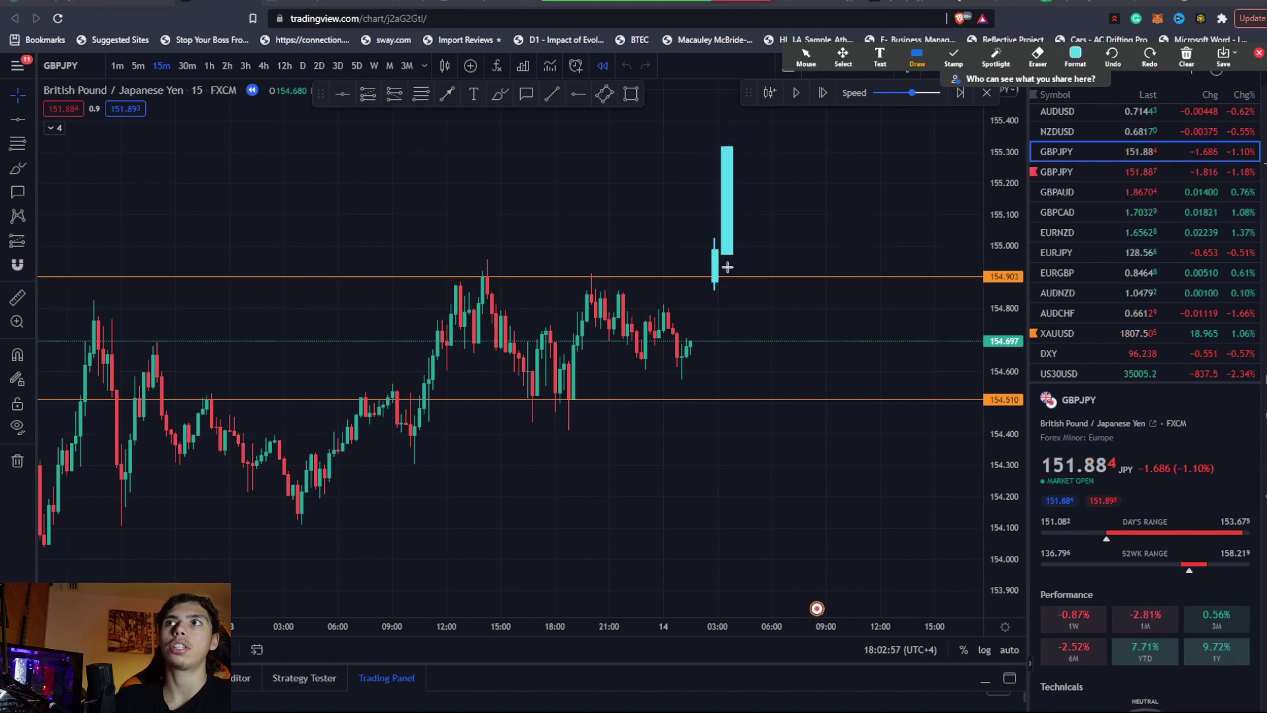
click(1187, 56)
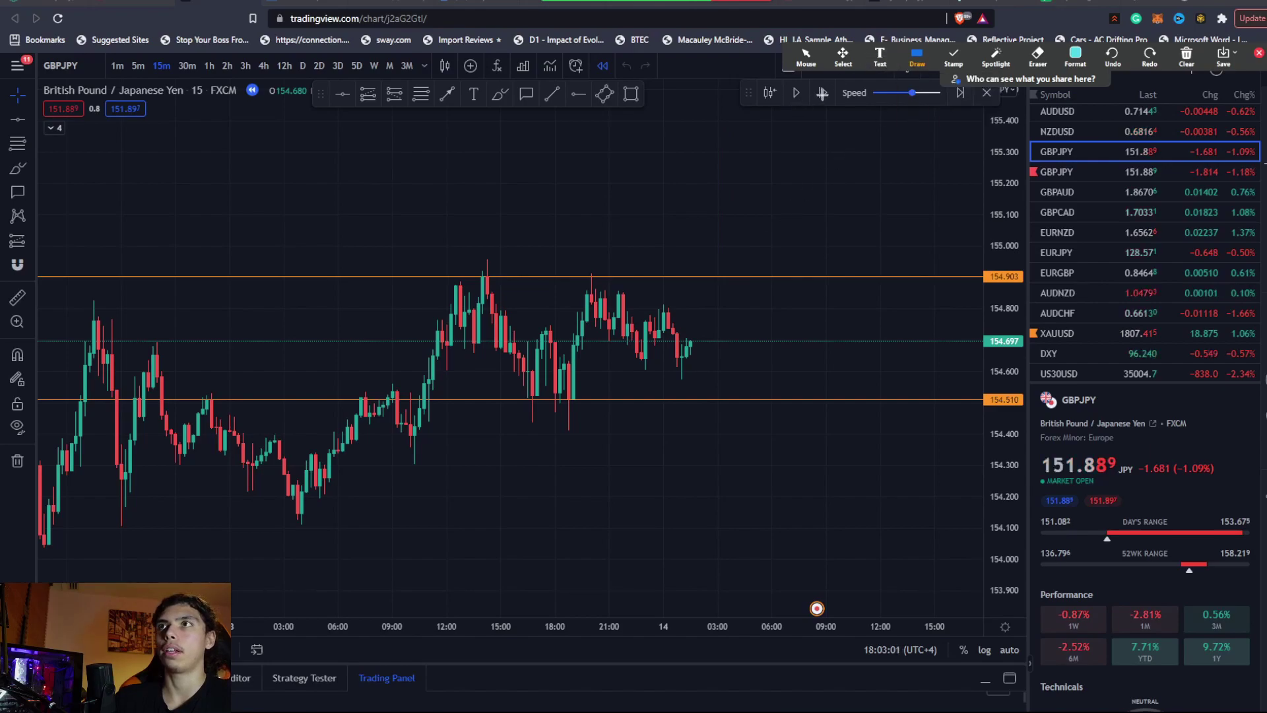
Step: Step the replay forward until a 15-minute candle closes above the 154.903 line
click(825, 101)
click(827, 99)
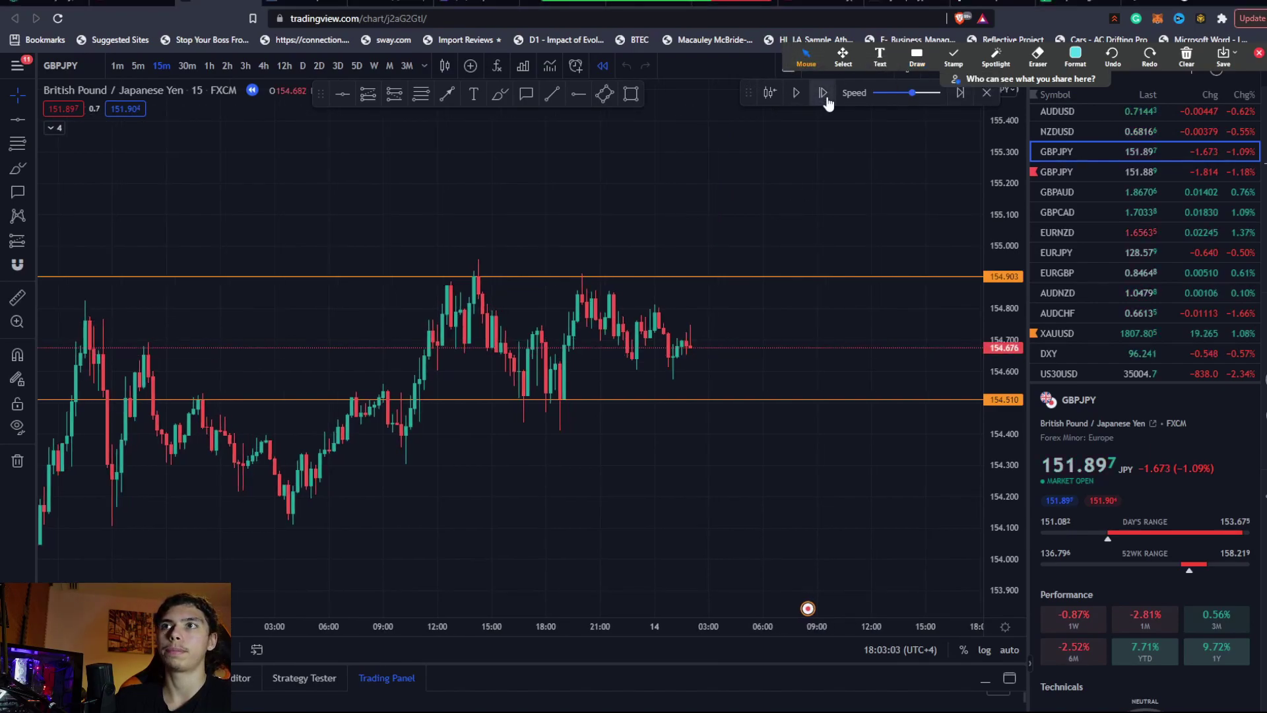
click(825, 99)
click(825, 99)
click(825, 99)
click(825, 99)
click(825, 99)
click(825, 99)
click(825, 99)
click(825, 99)
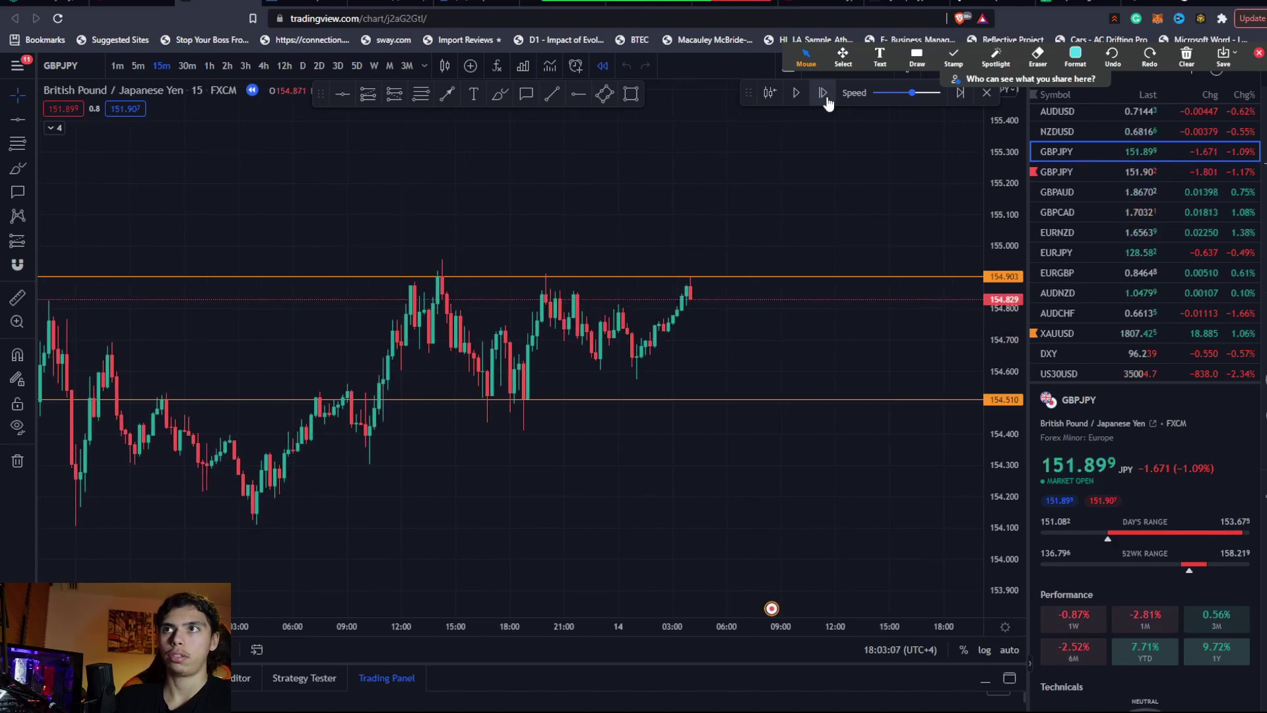
click(825, 99)
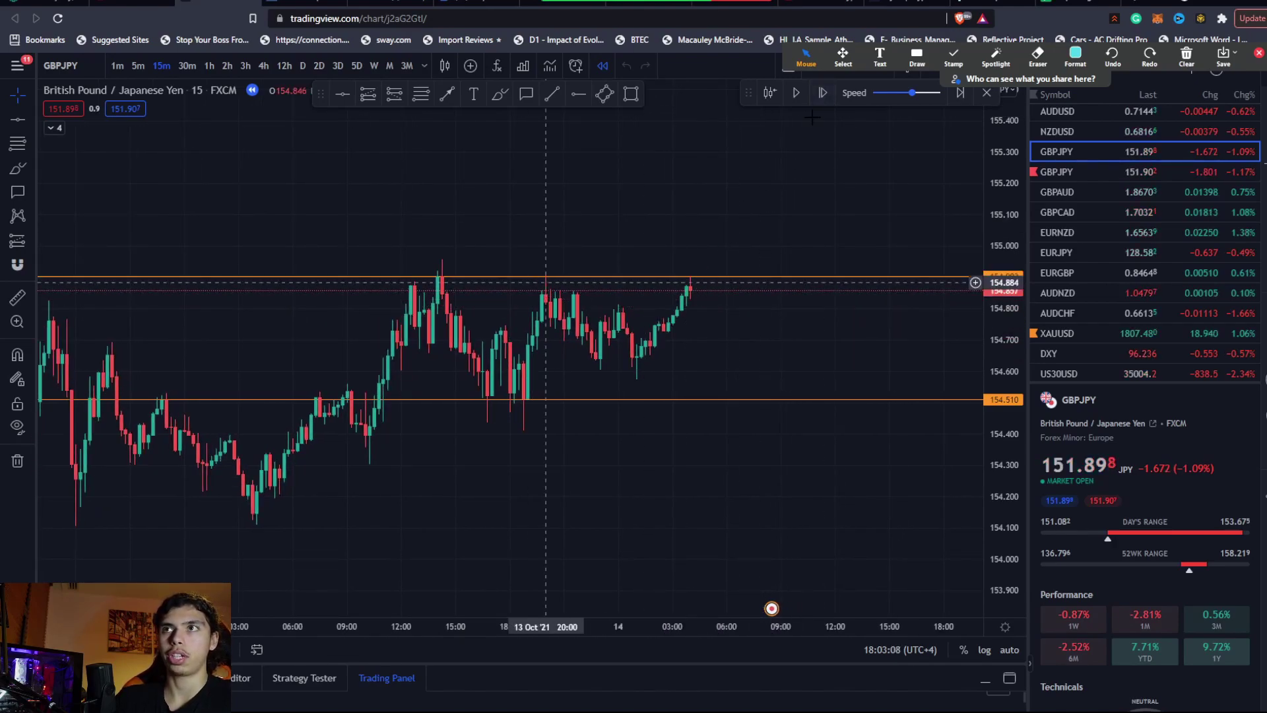
click(824, 96)
click(824, 96)
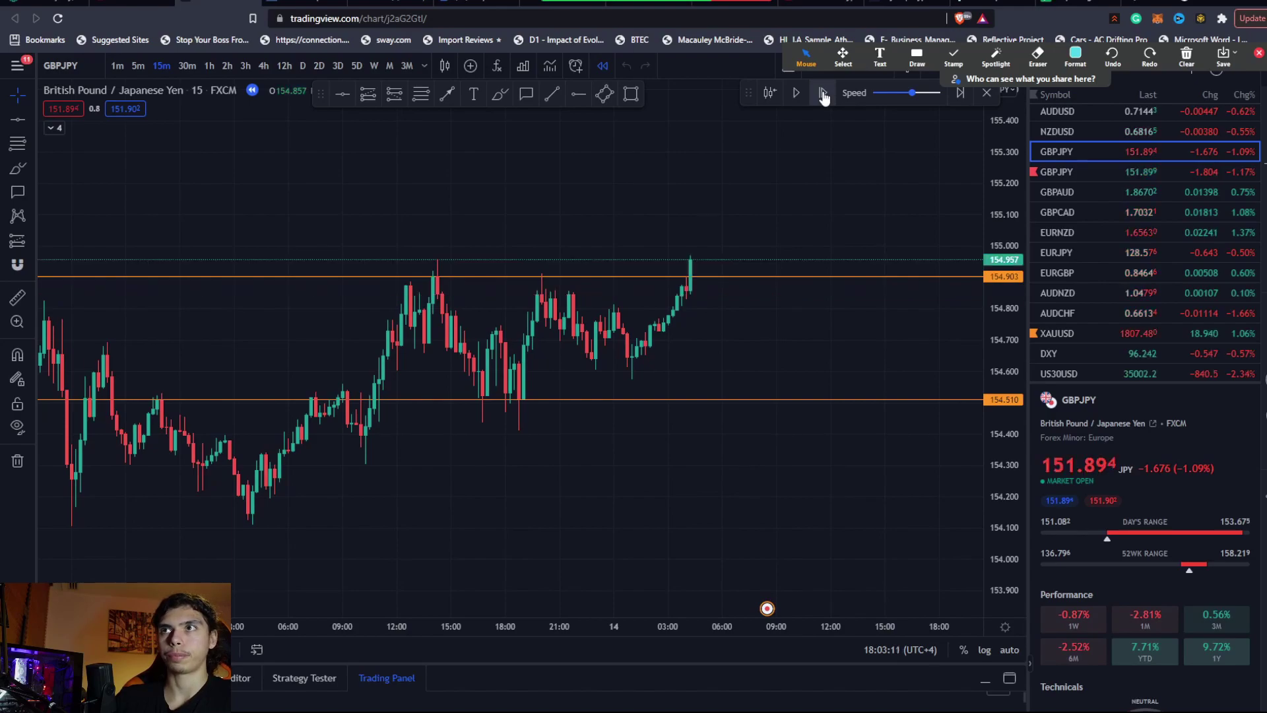
Step: Place a long position beside the breakout candle with its entry at 154.959 and stop at 154.844
drag(1002, 322, 990, 118)
scroll(785, 197, up, 3)
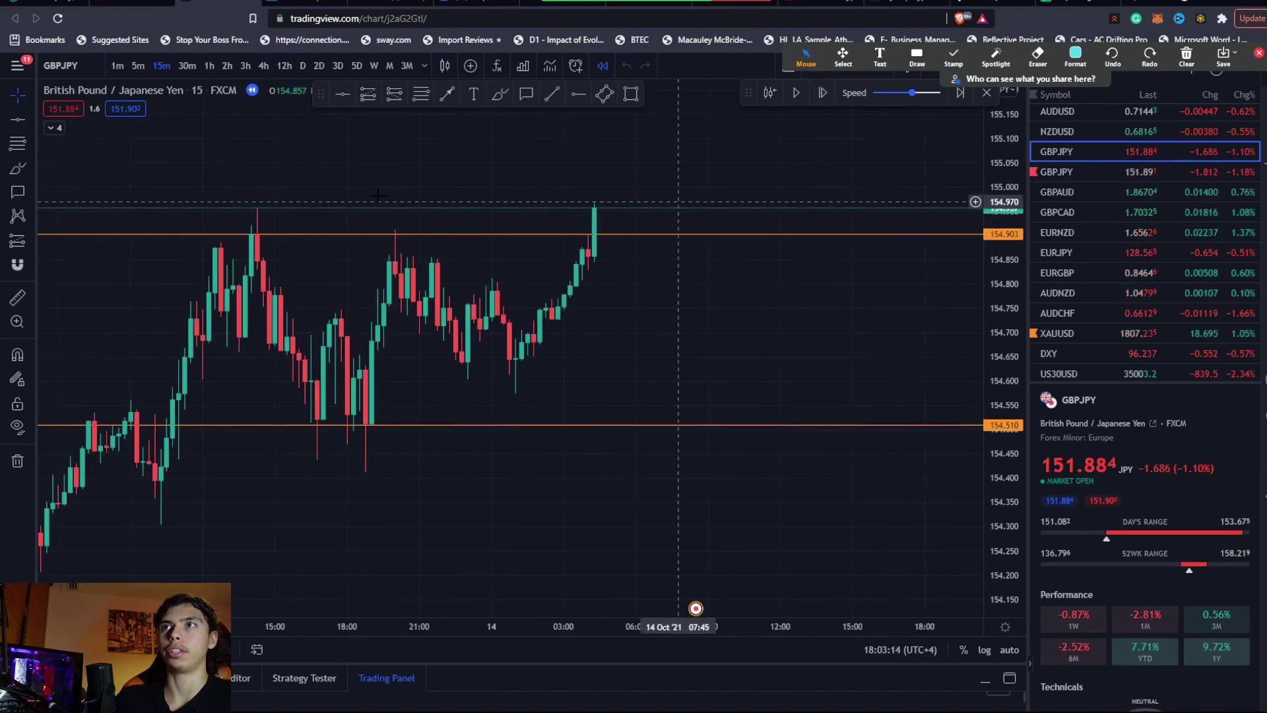
click(29, 236)
click(41, 239)
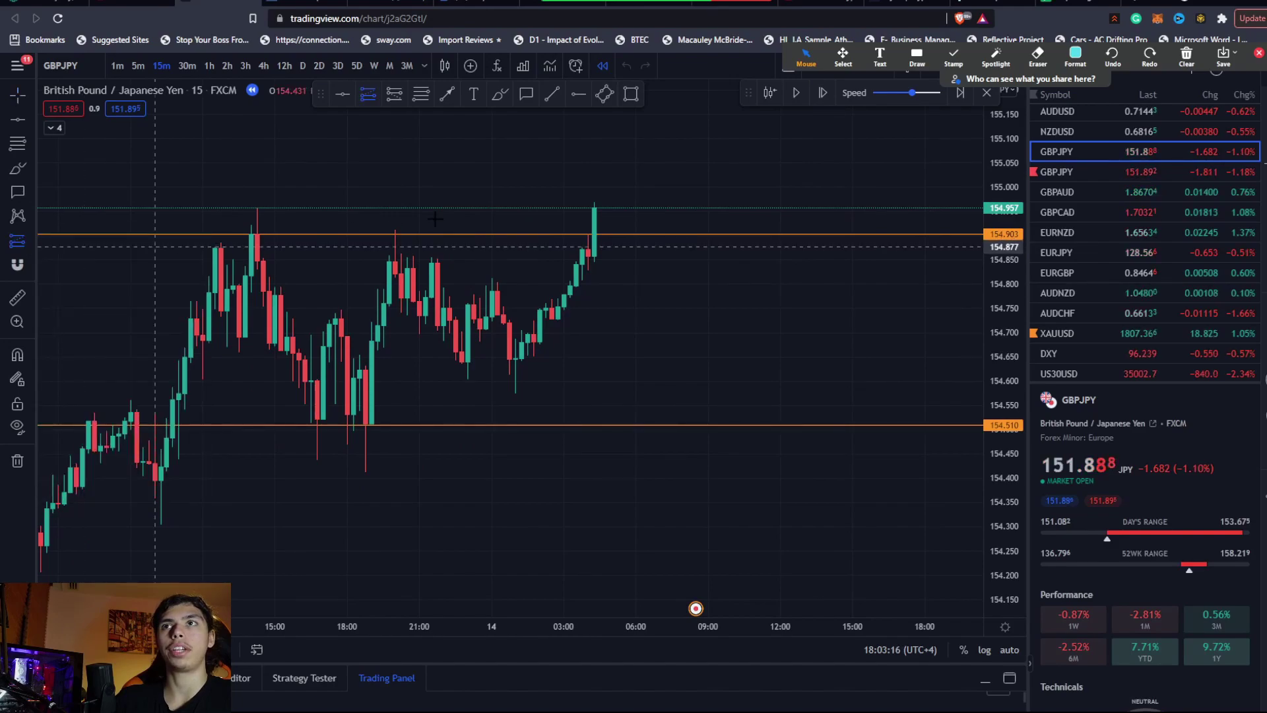
click(632, 200)
drag(628, 273, 612, 261)
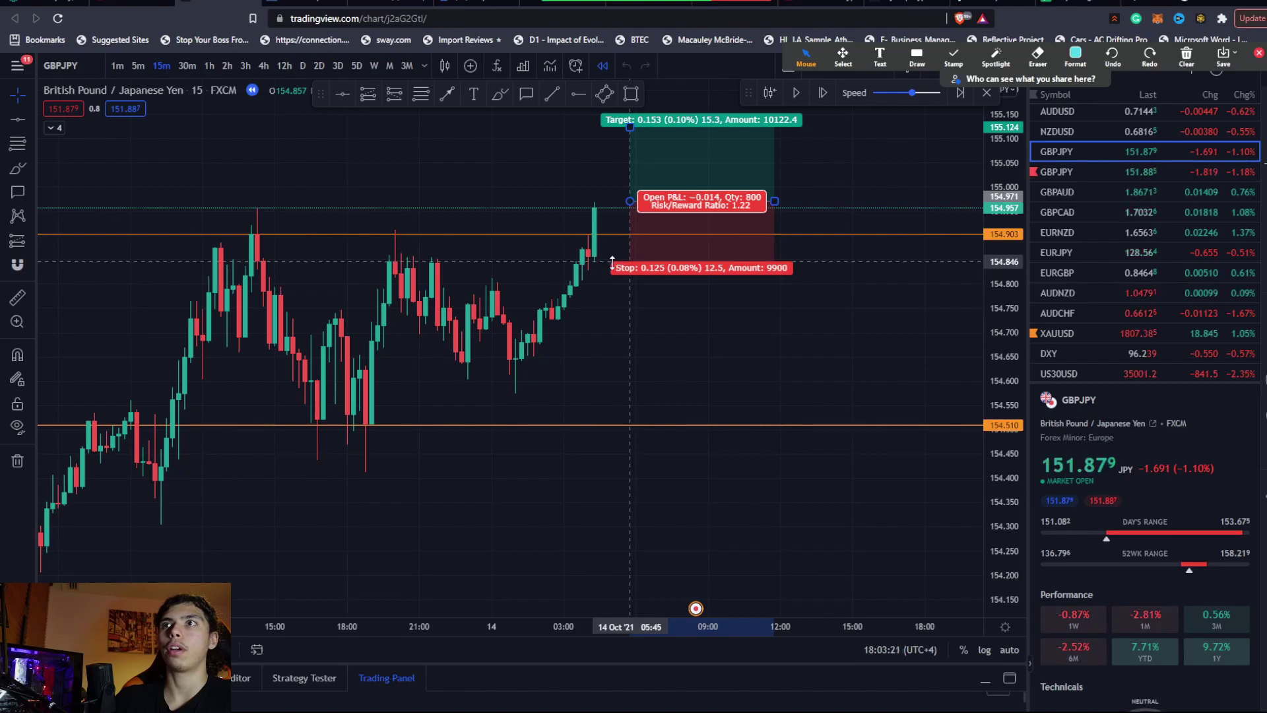
drag(630, 200, 617, 207)
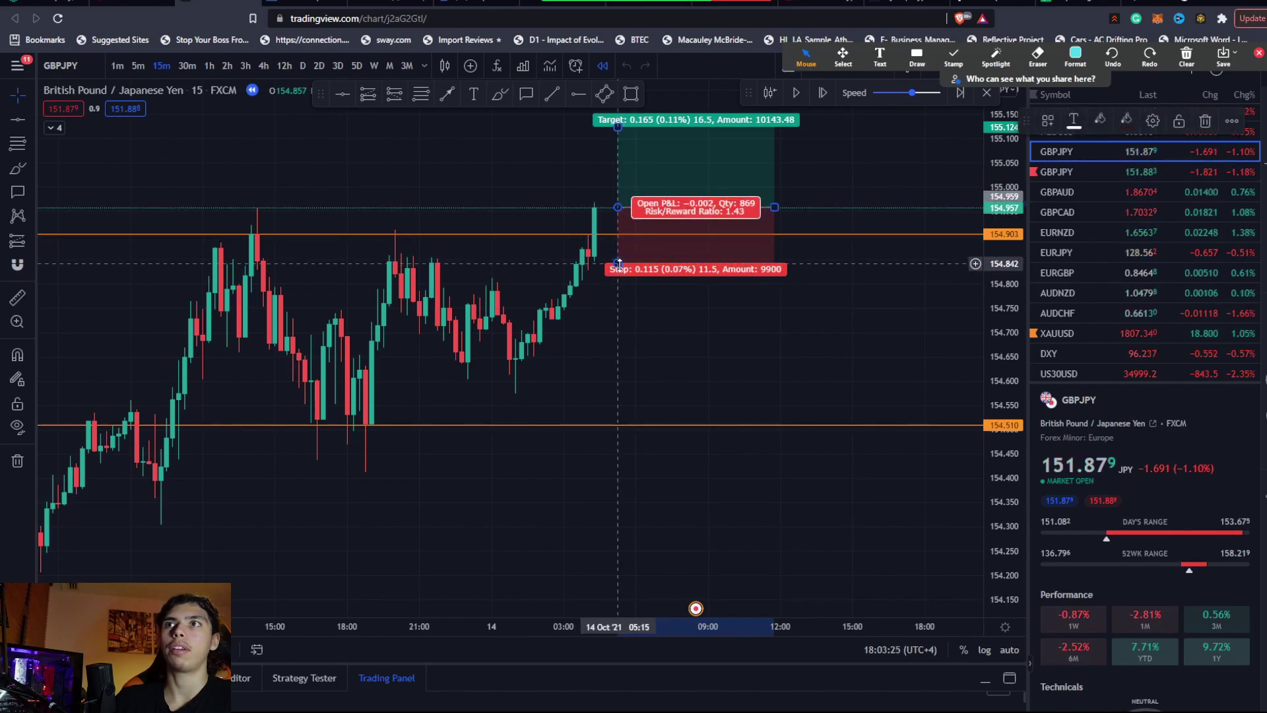
Step: Check the long position against the earlier price history and lower its target to 155.114
scroll(658, 228, down, 4)
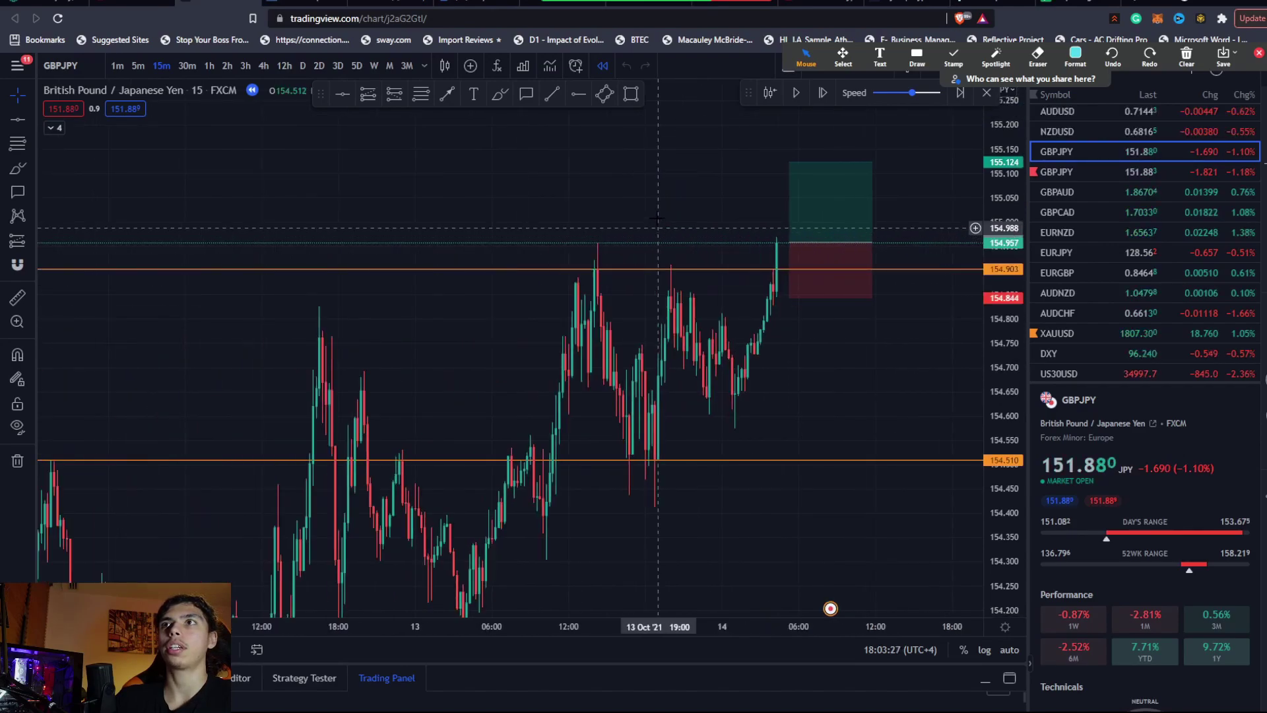
scroll(658, 218, down, 5)
scroll(579, 254, up, 6)
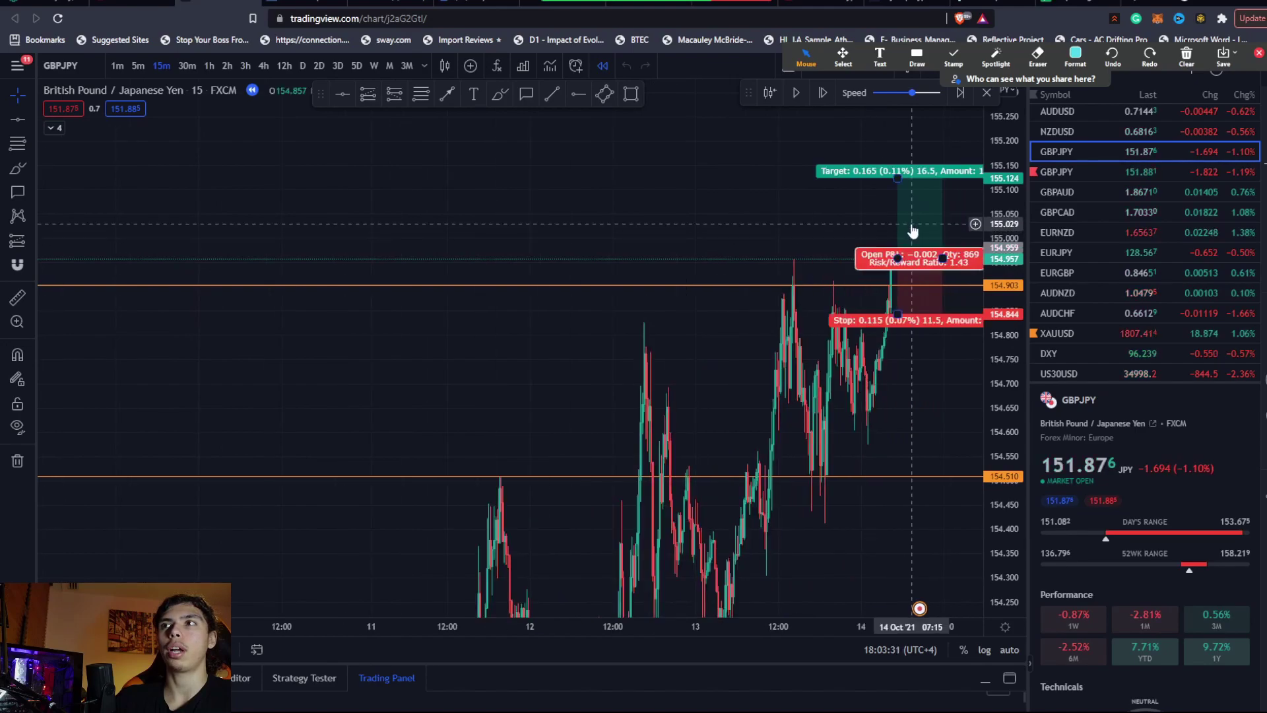
drag(691, 259, 524, 296)
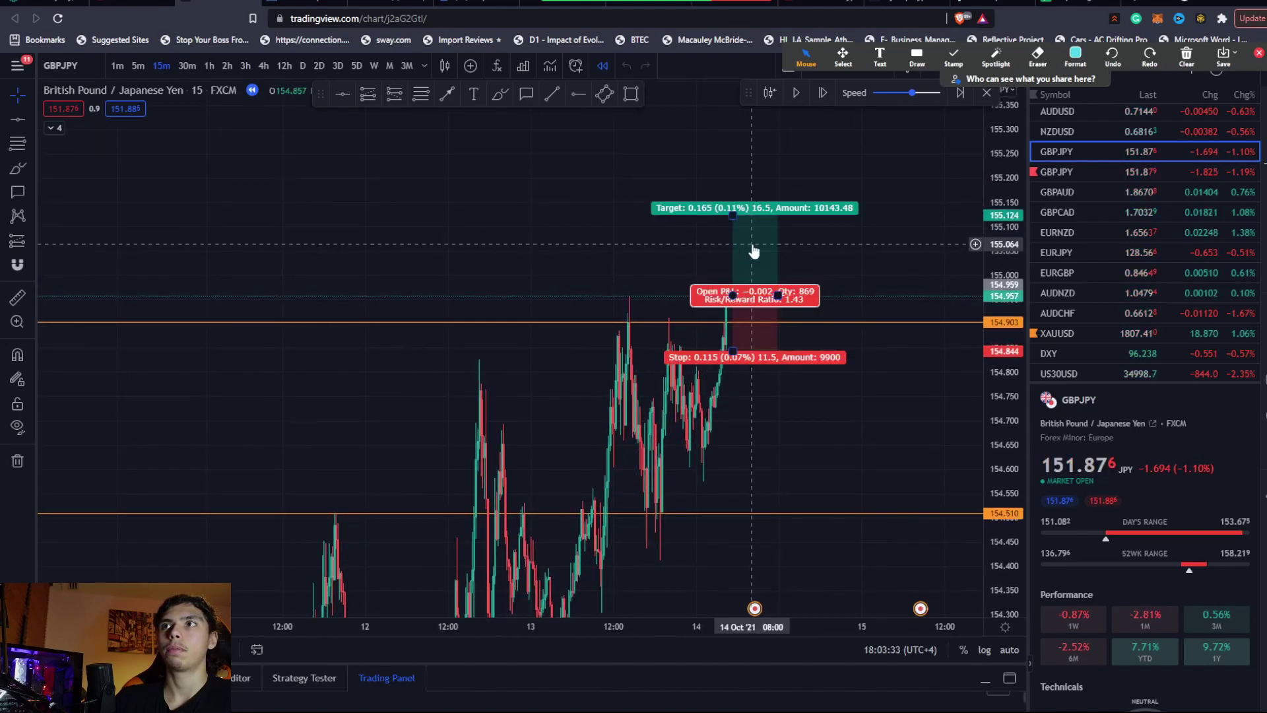
scroll(763, 246, up, 2)
scroll(762, 245, up, 4)
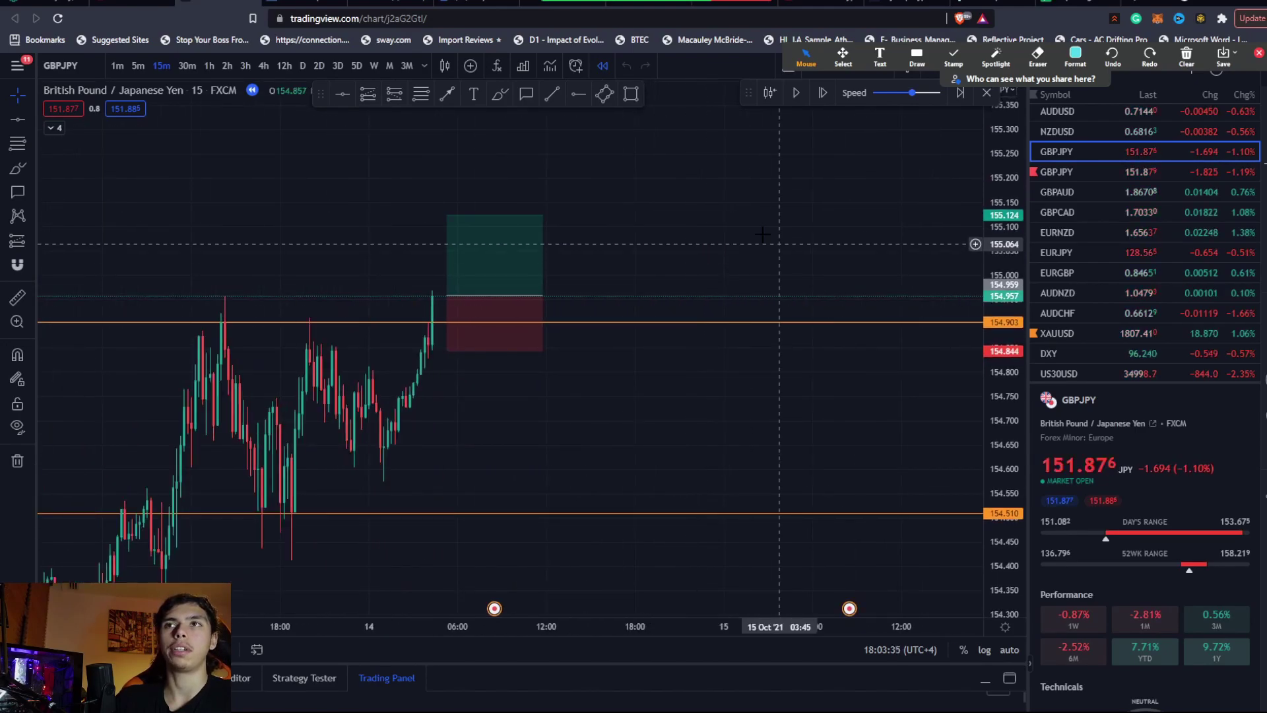
click(466, 218)
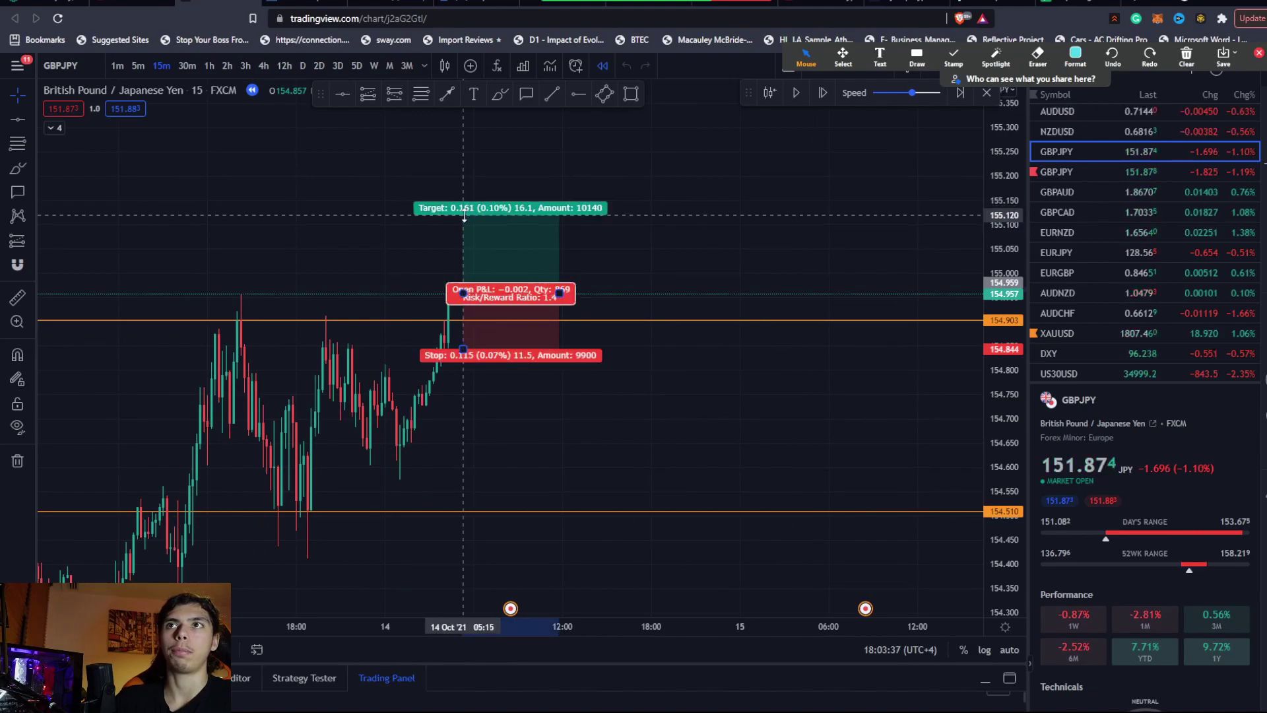
drag(464, 217, 466, 218)
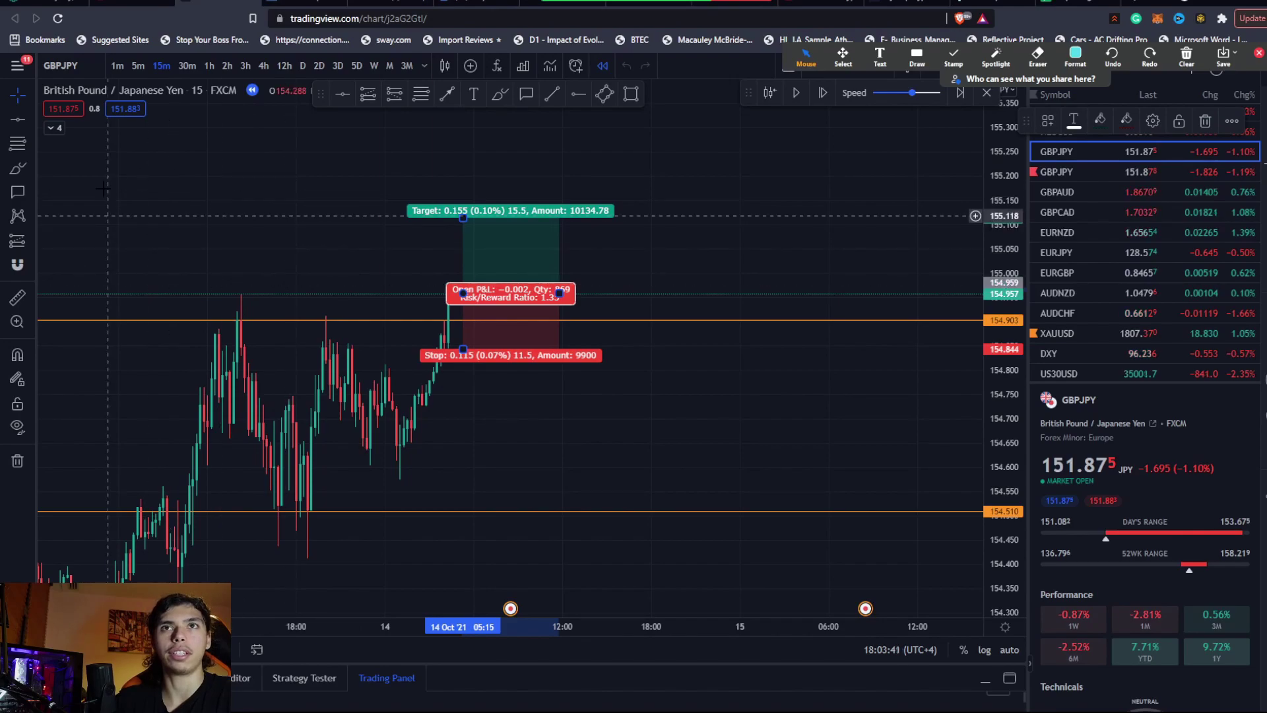
click(675, 404)
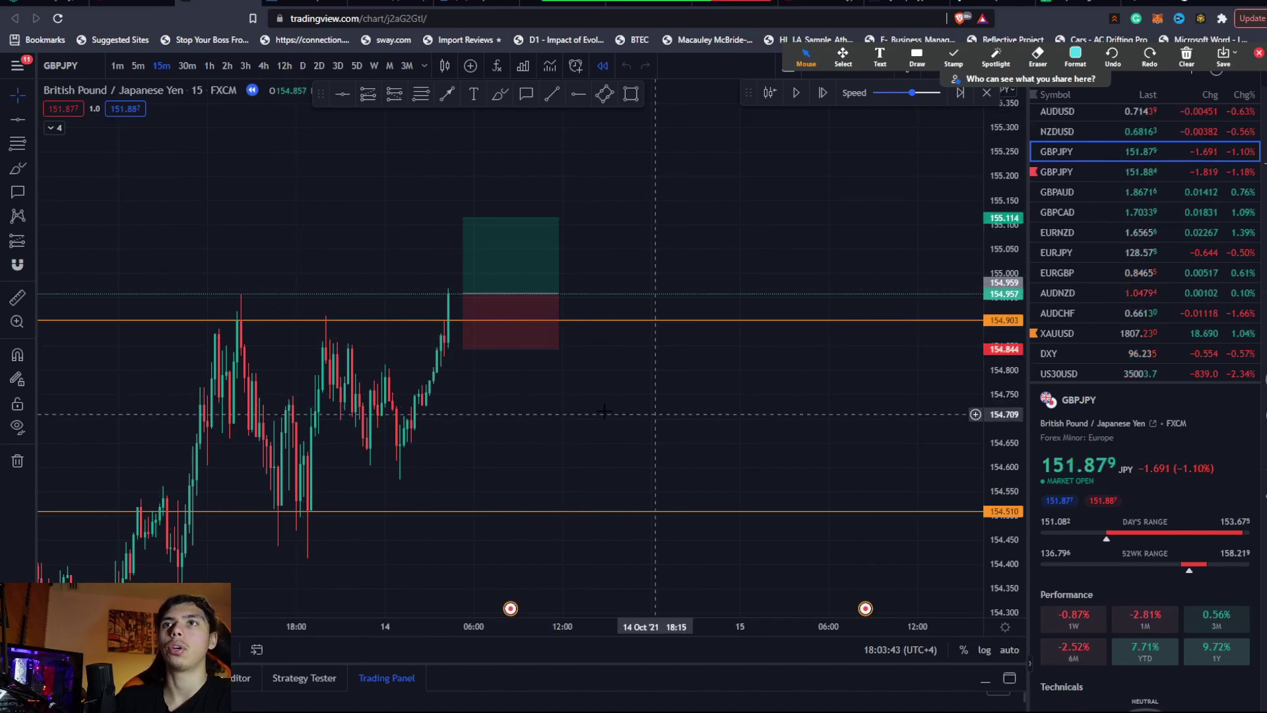
Step: Enlarge the price scale and examine the long position against the breakout candle and the 154.903 line
drag(603, 404, 647, 405)
drag(999, 414, 999, 196)
drag(740, 397, 792, 444)
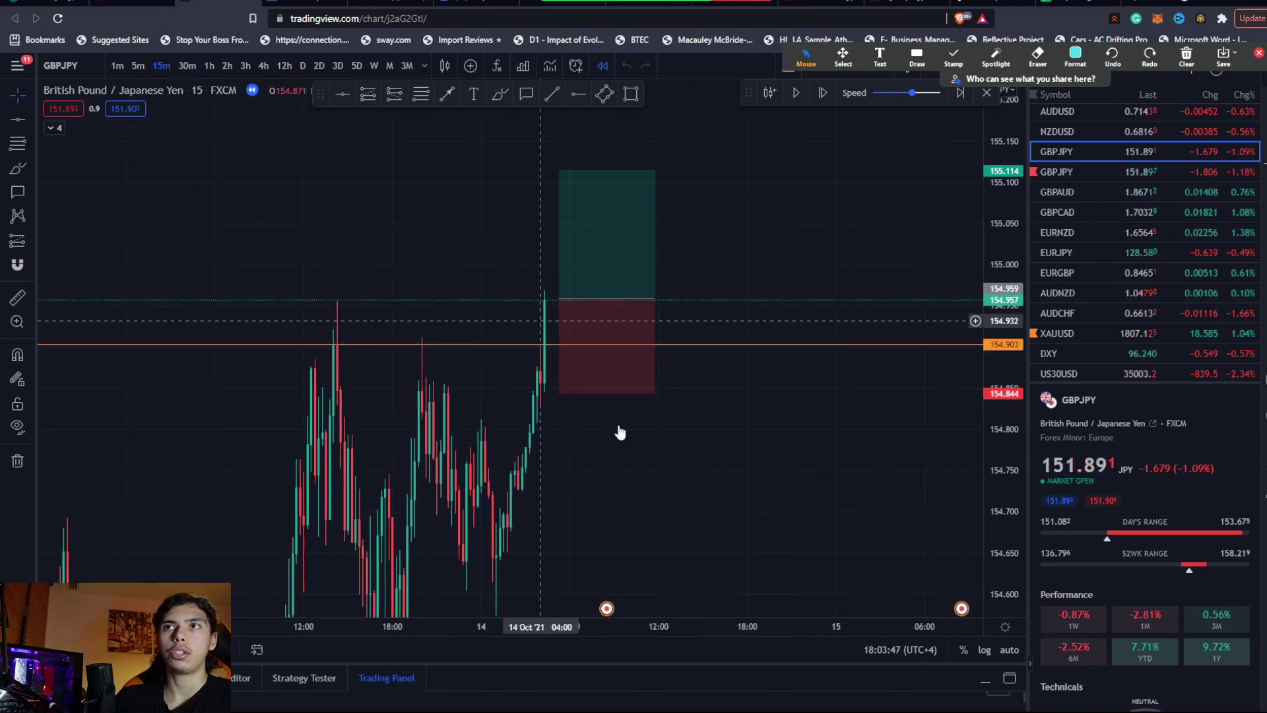
click(564, 400)
click(538, 303)
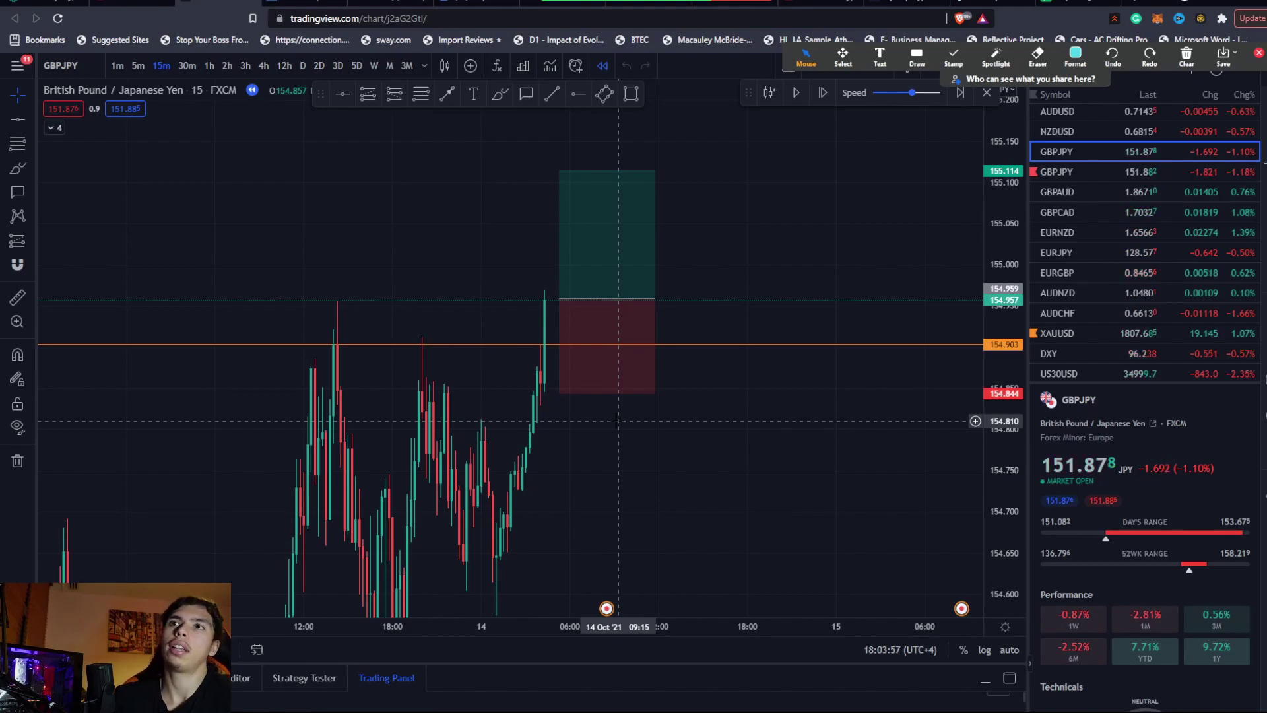
Step: Step the replay forward two candles past the long entry and examine the pullback against the 154.903 line
click(824, 96)
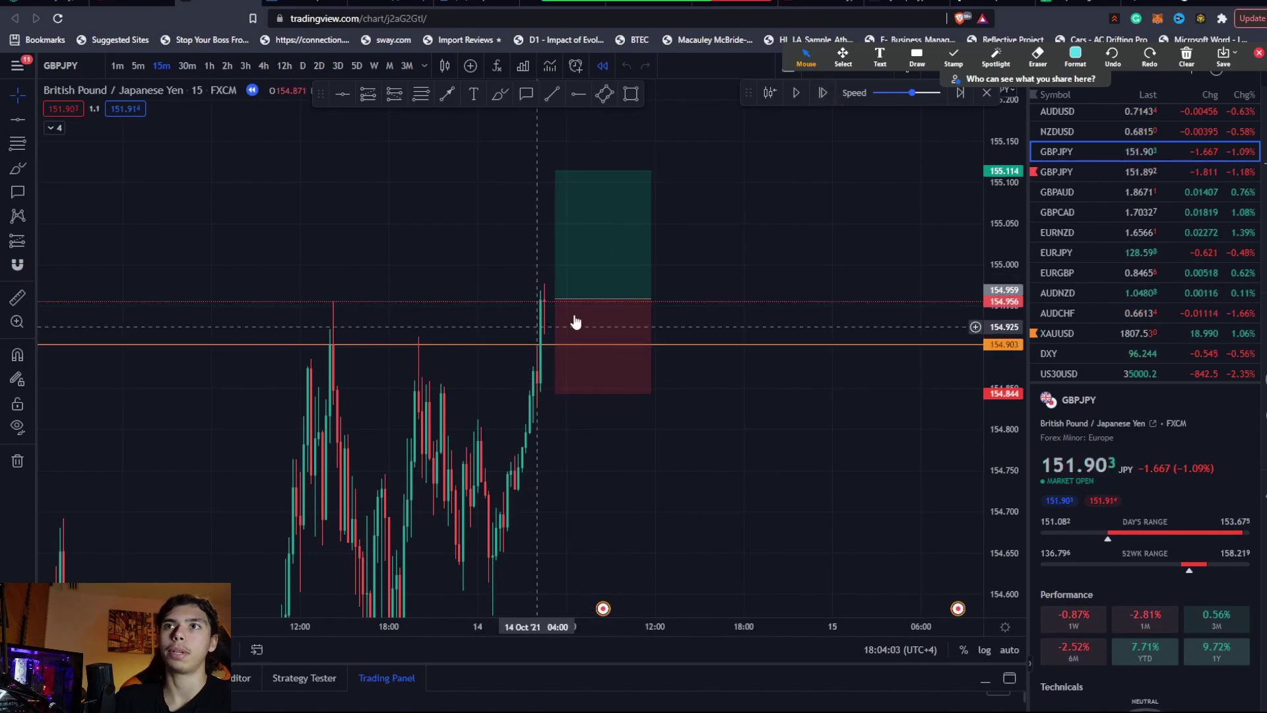
click(826, 95)
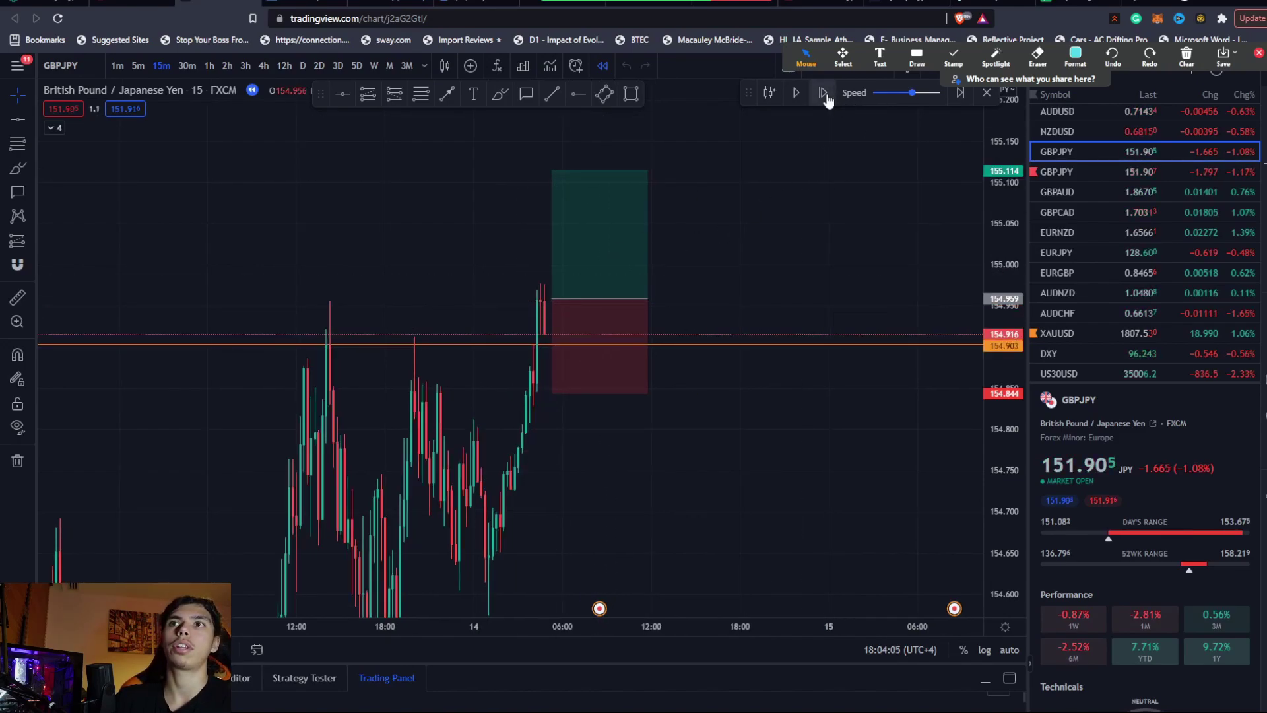
drag(1004, 476, 1003, 211)
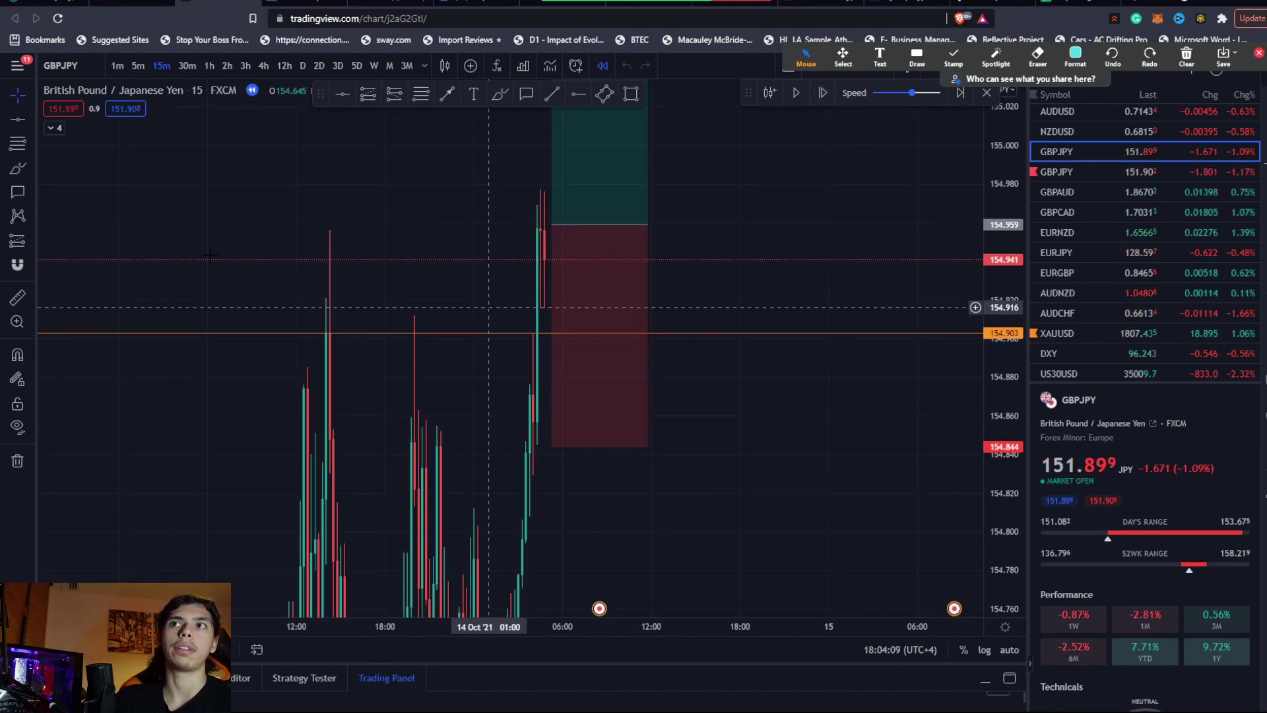
Step: Circle the pullback candle's low freehand and sketch a hypothetical candle dropping through the 154.903 line
click(909, 63)
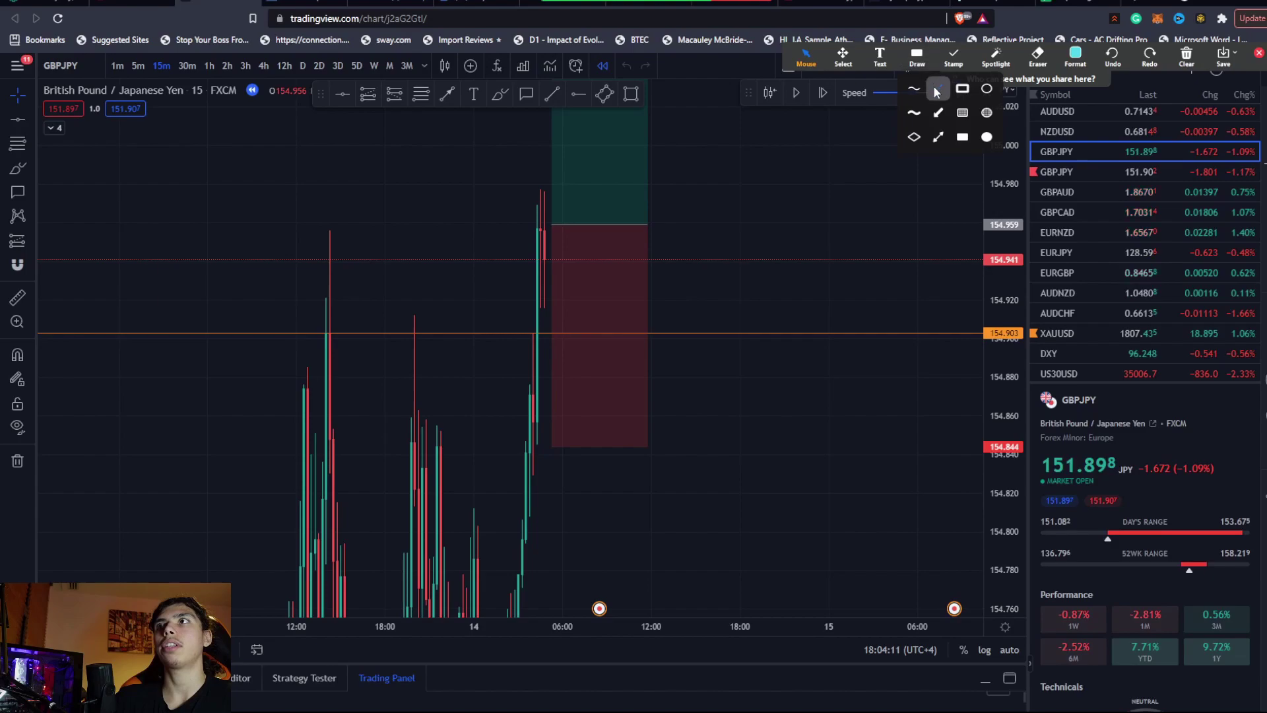
click(914, 88)
drag(569, 294, 559, 307)
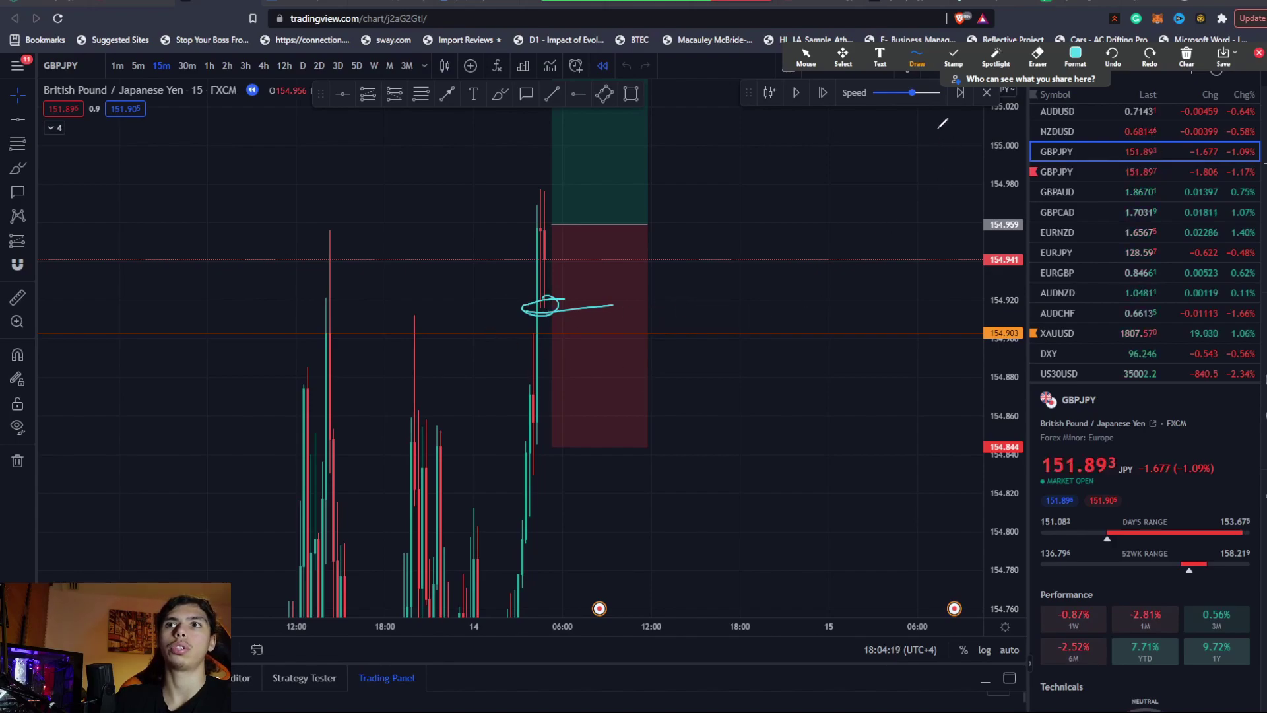
mouse_move(1009, 61)
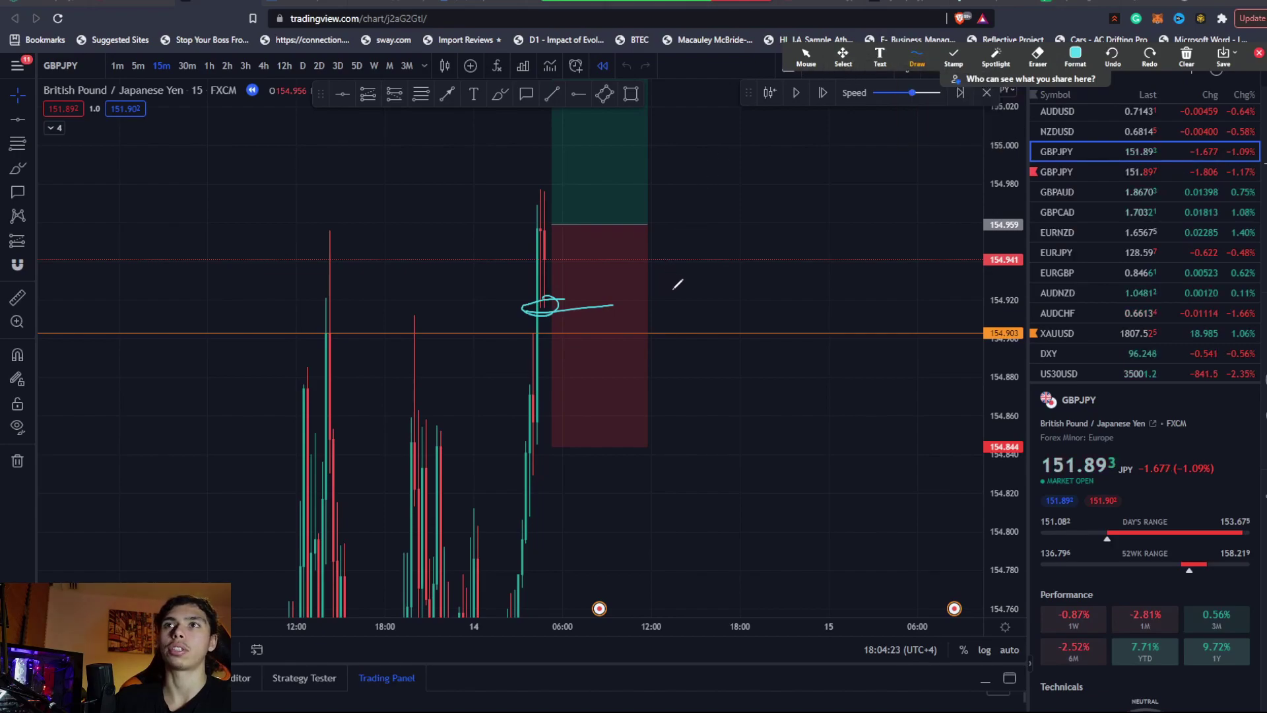
mouse_move(548, 322)
mouse_down()
mouse_move(546, 362)
mouse_move(569, 319)
mouse_move(553, 330)
mouse_move(563, 382)
mouse_up()
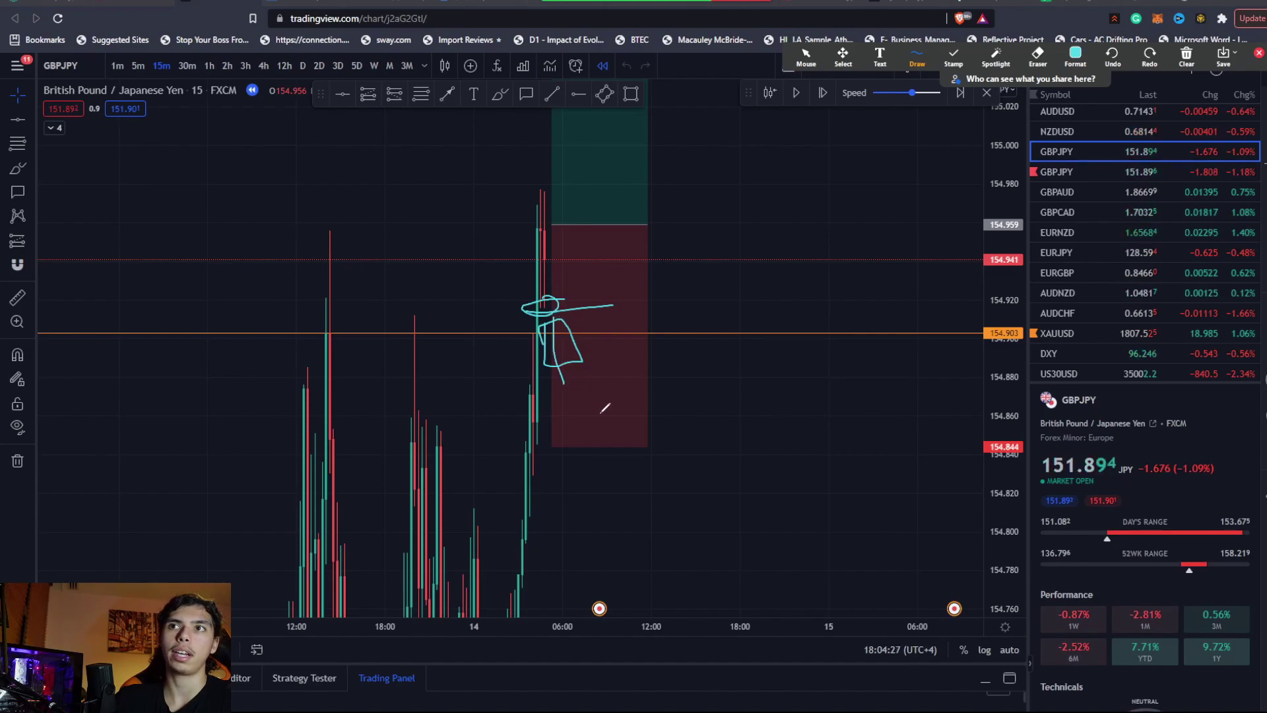
Step: Clear all freehand annotations from the screen and return to the normal pointer
click(1187, 57)
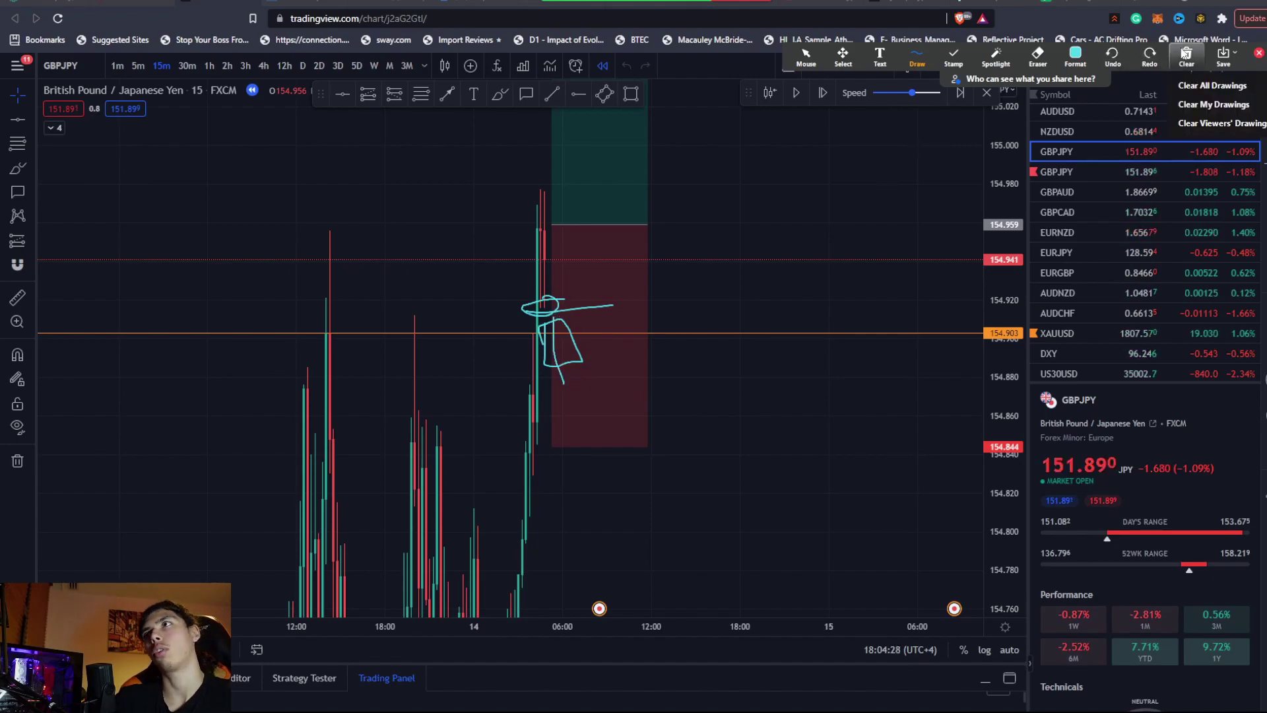
click(1196, 85)
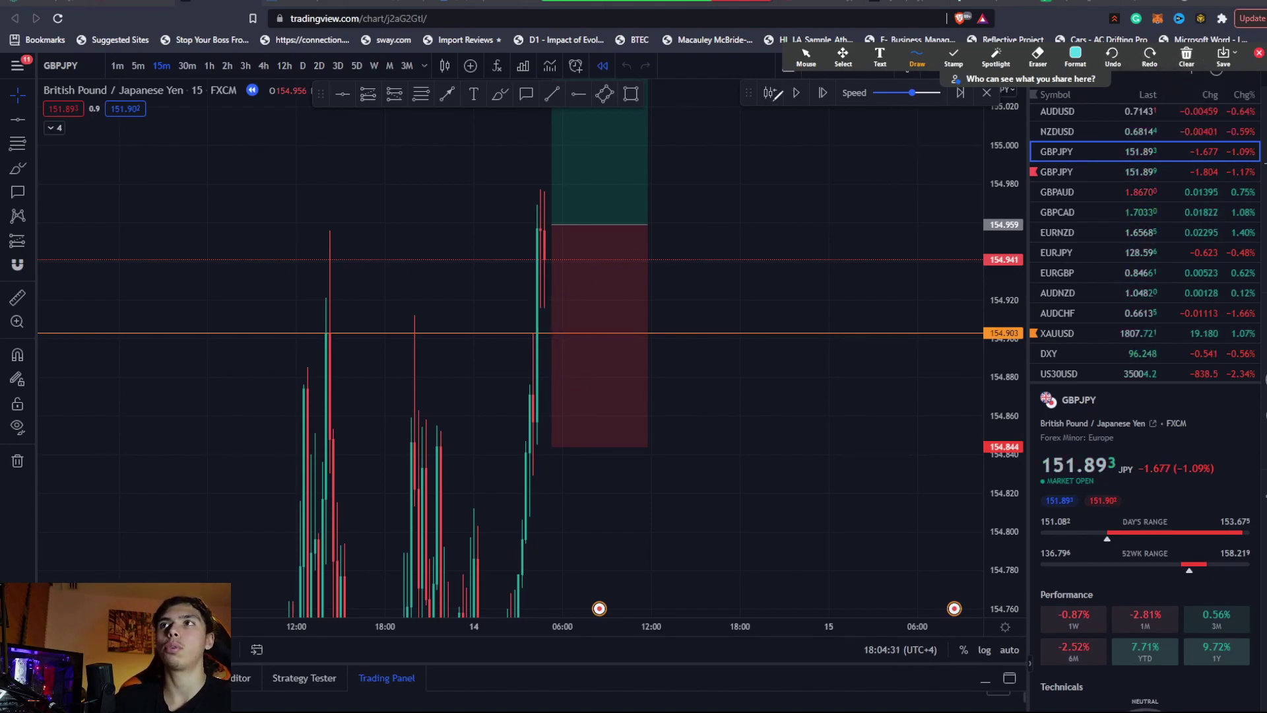
click(806, 58)
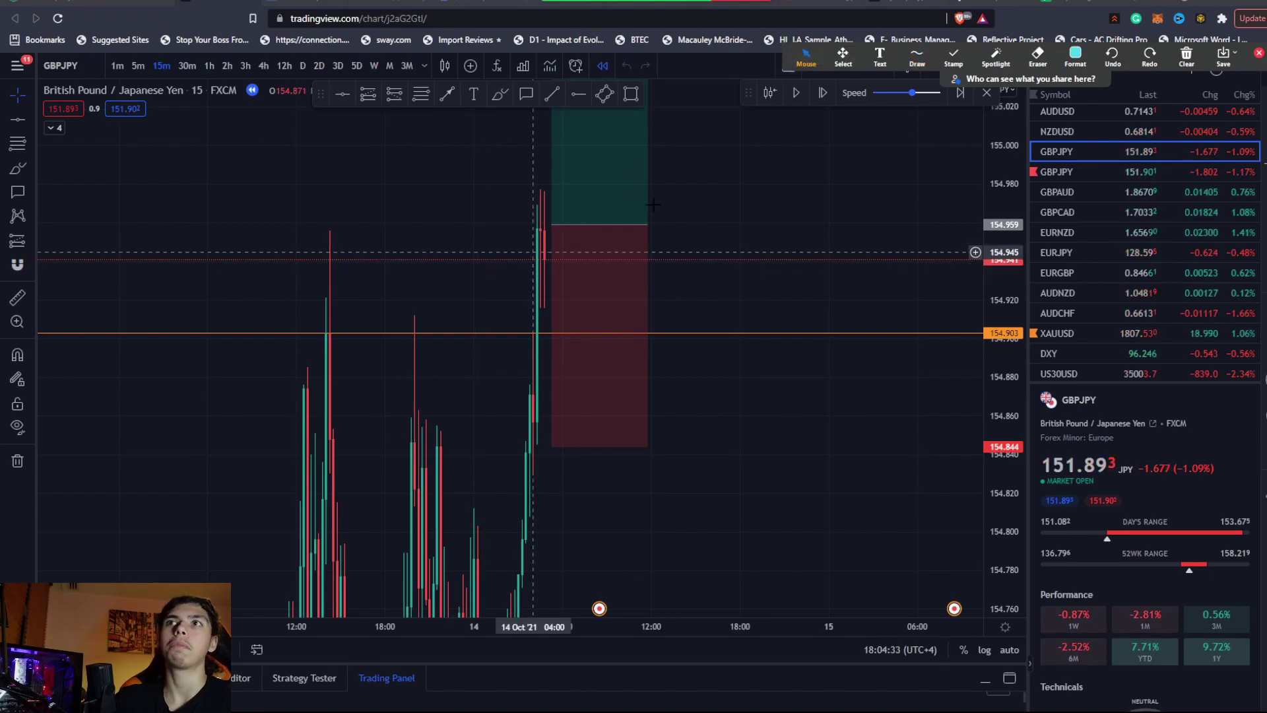
Step: Step the replay forward candle by candle, following the long trade toward its 155.114 target
drag(1010, 209, 966, 371)
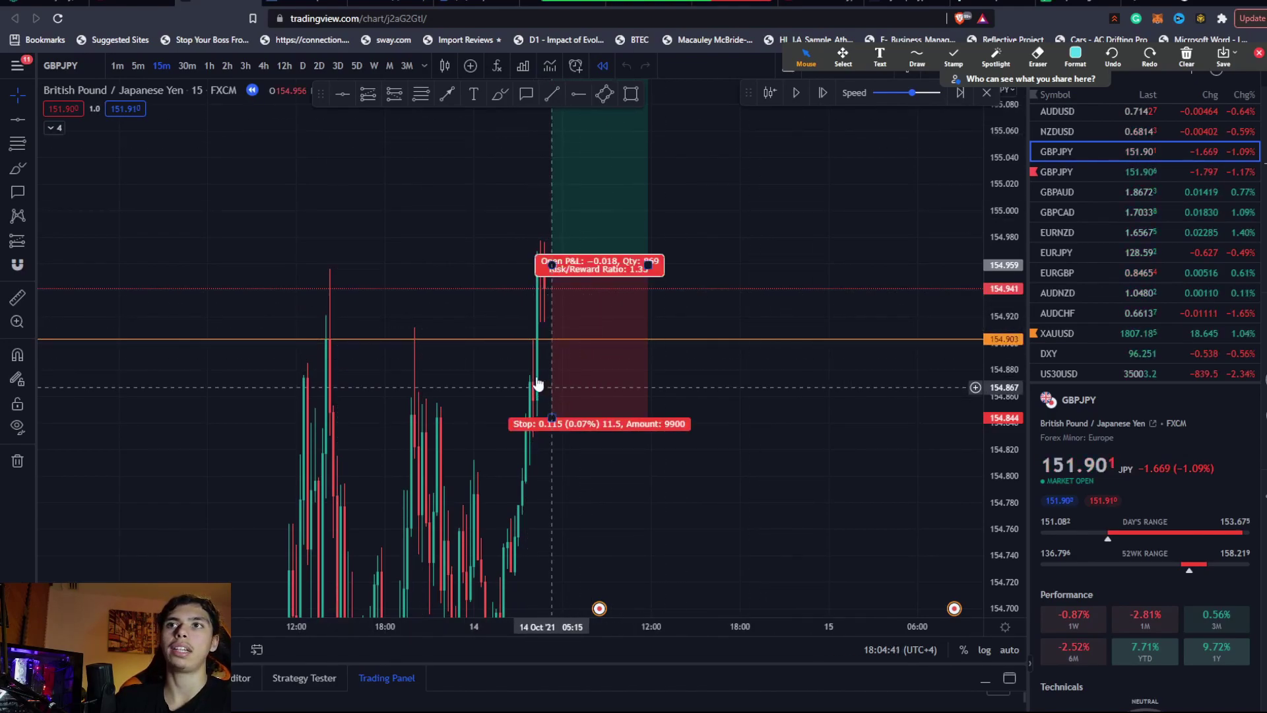
click(824, 94)
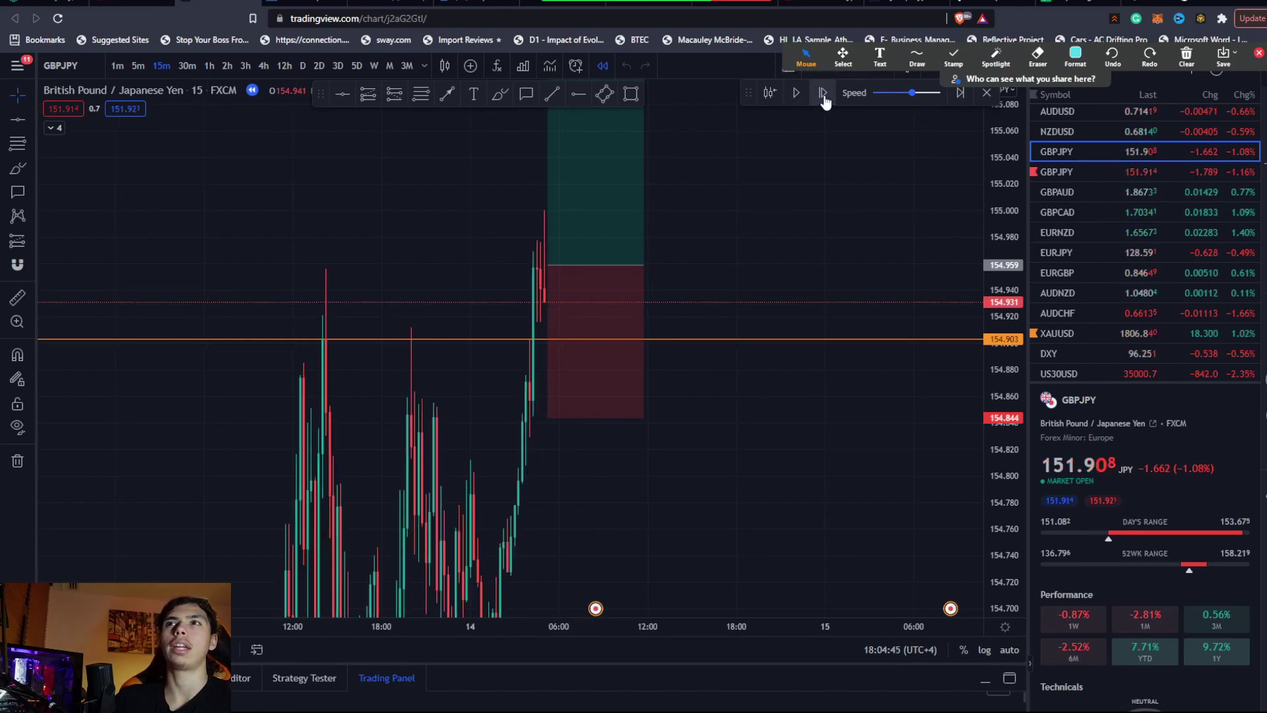
click(824, 93)
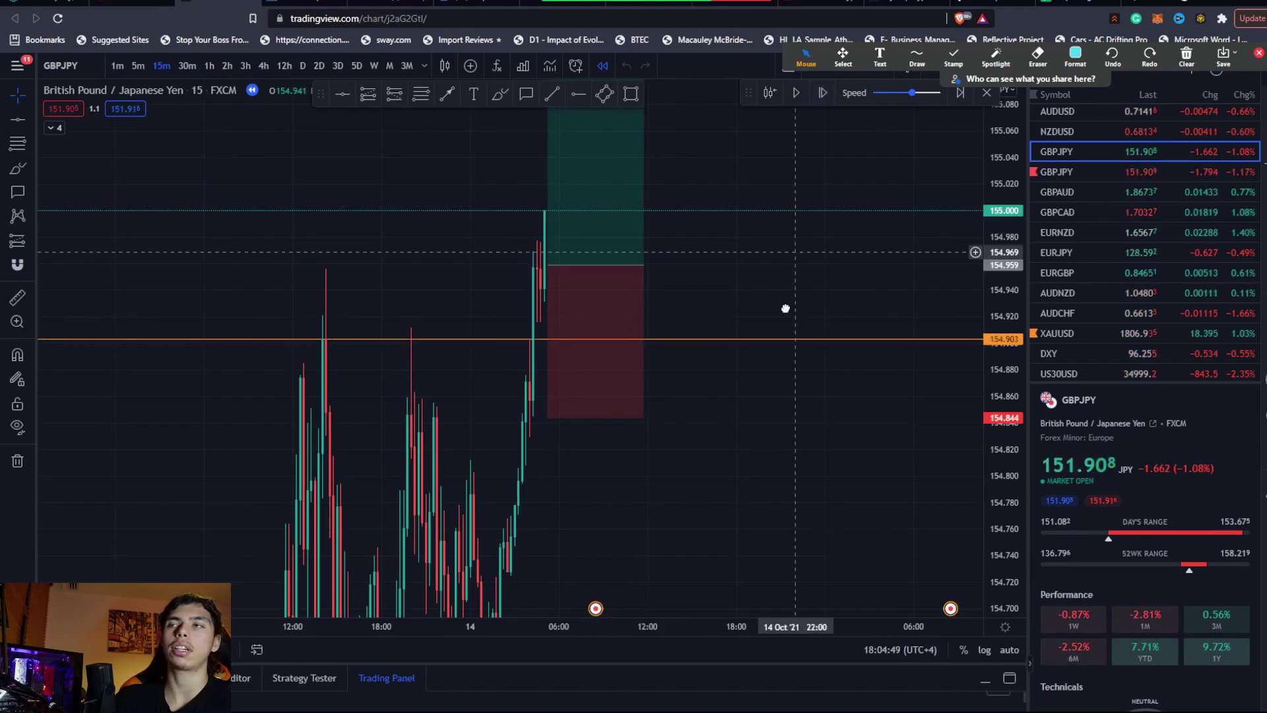
click(824, 94)
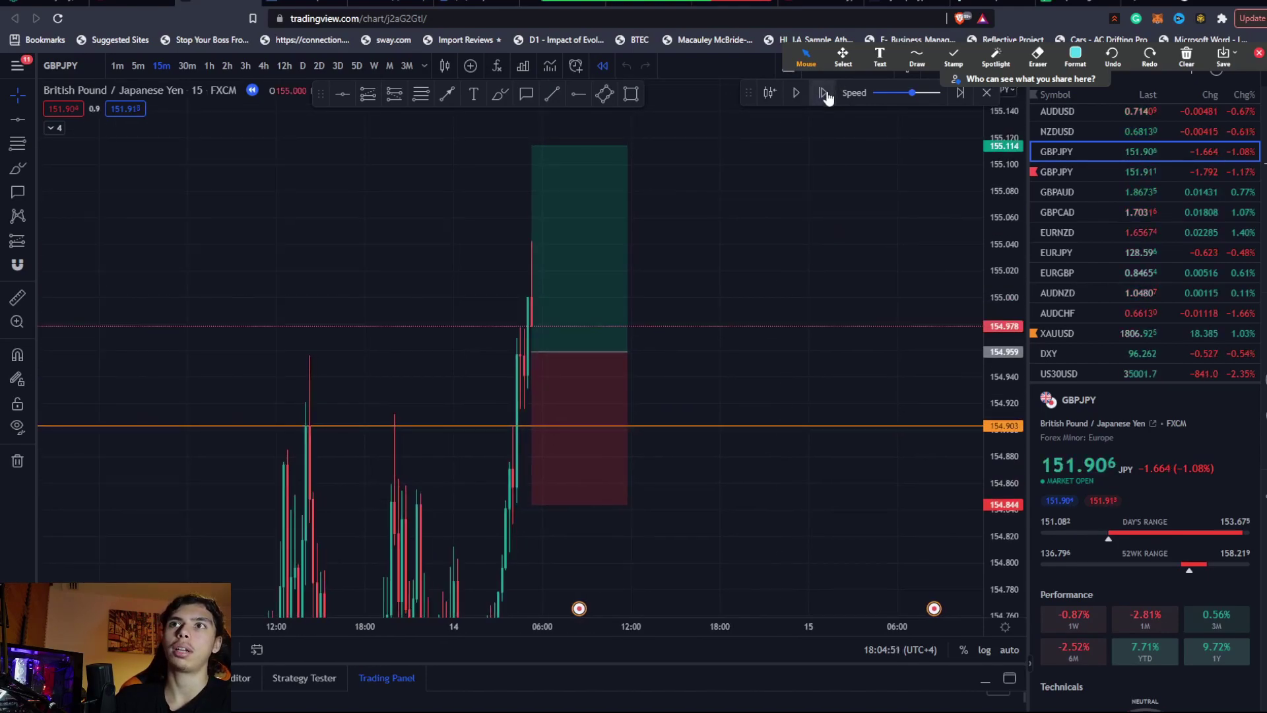
click(824, 94)
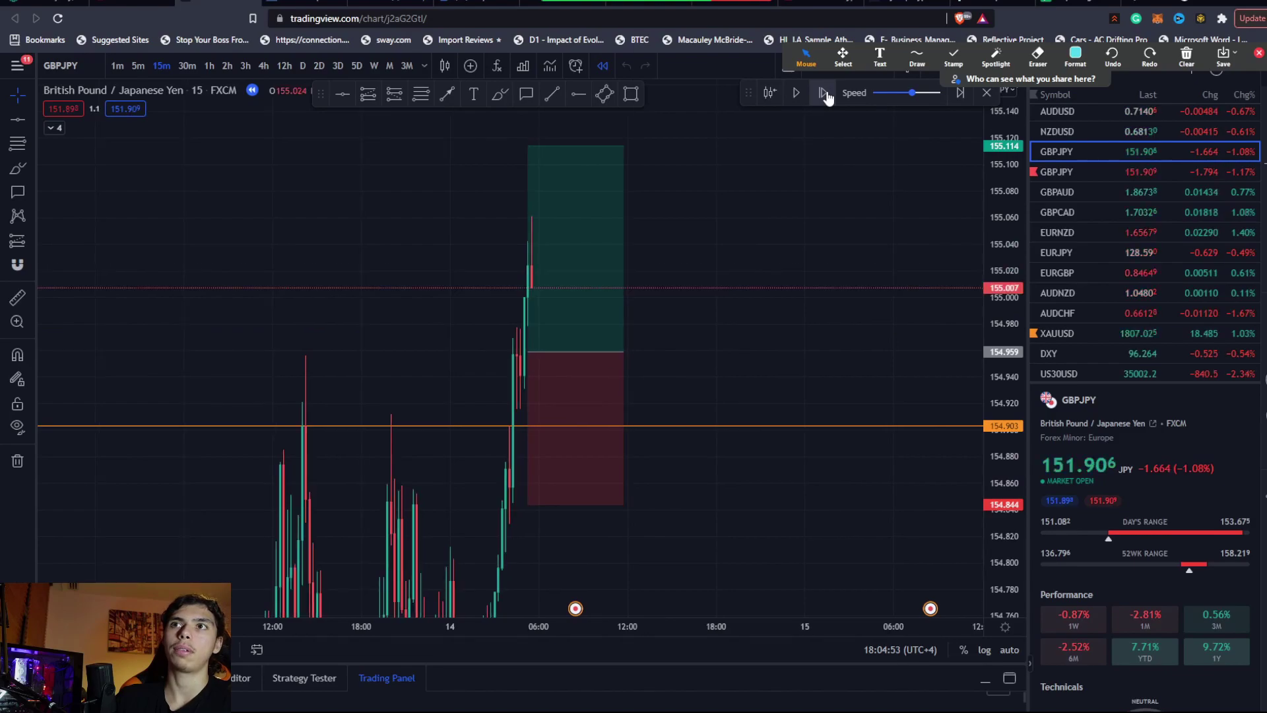
click(825, 95)
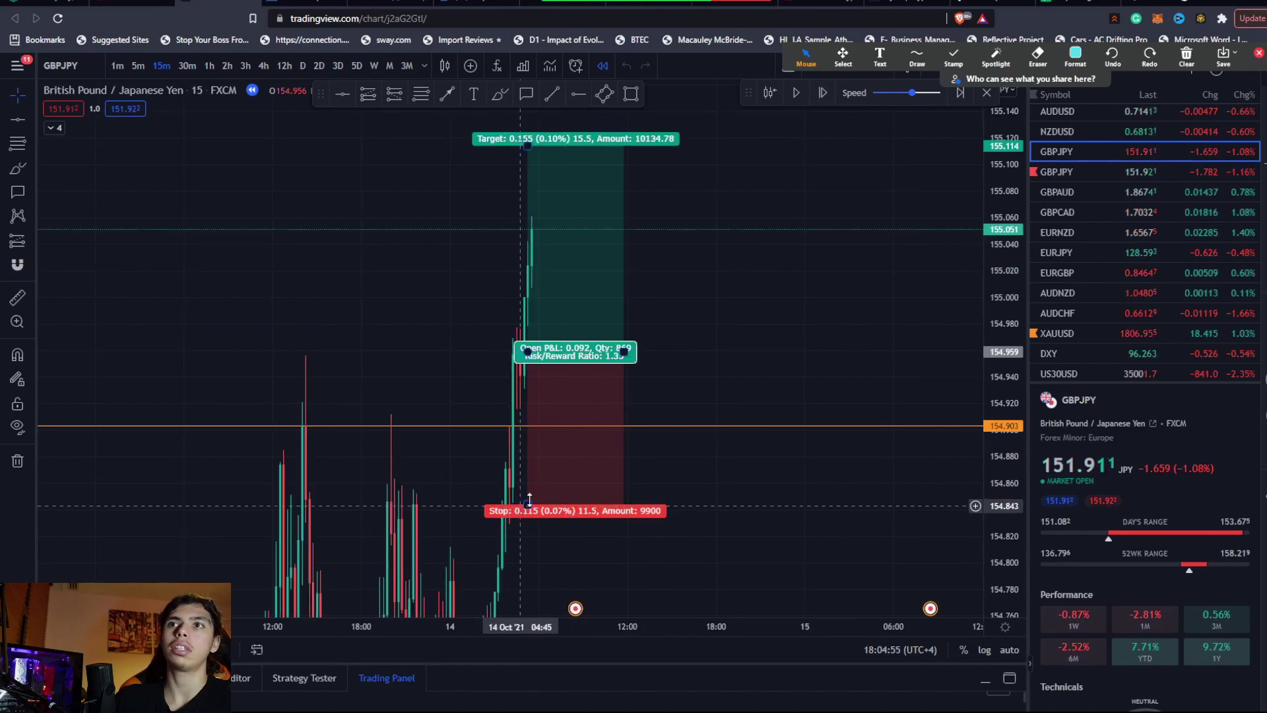
Step: Raise the long position's stop to 154.958 and step the replay forward until price reaches the 155.114 target
drag(529, 505, 607, 272)
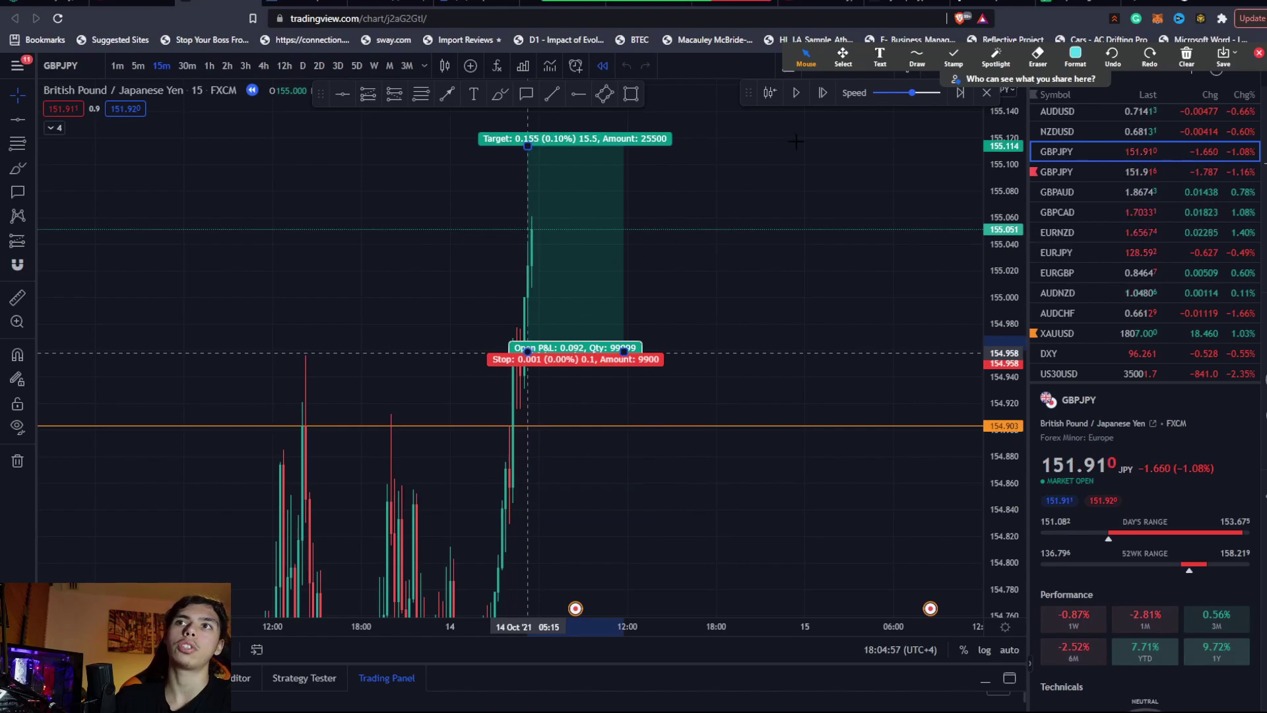
click(824, 94)
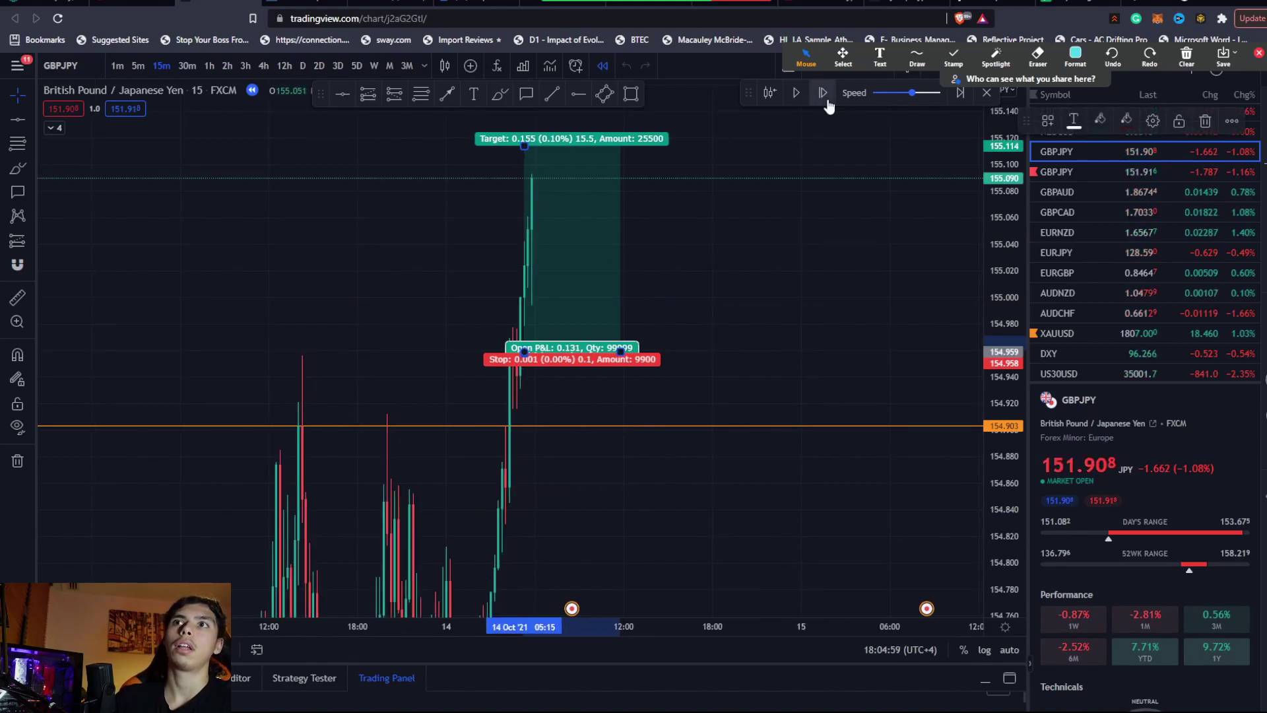
click(825, 99)
click(827, 99)
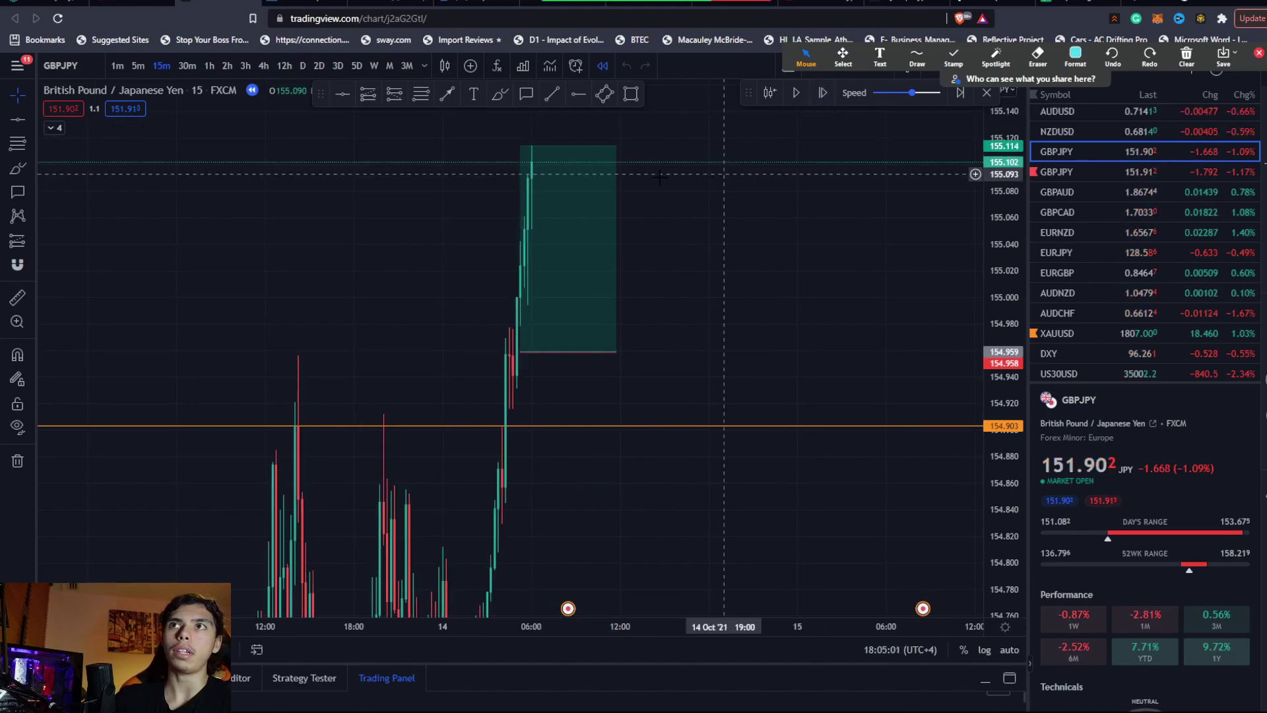
Step: Delete the completed long position from the 15-minute chart
click(611, 314)
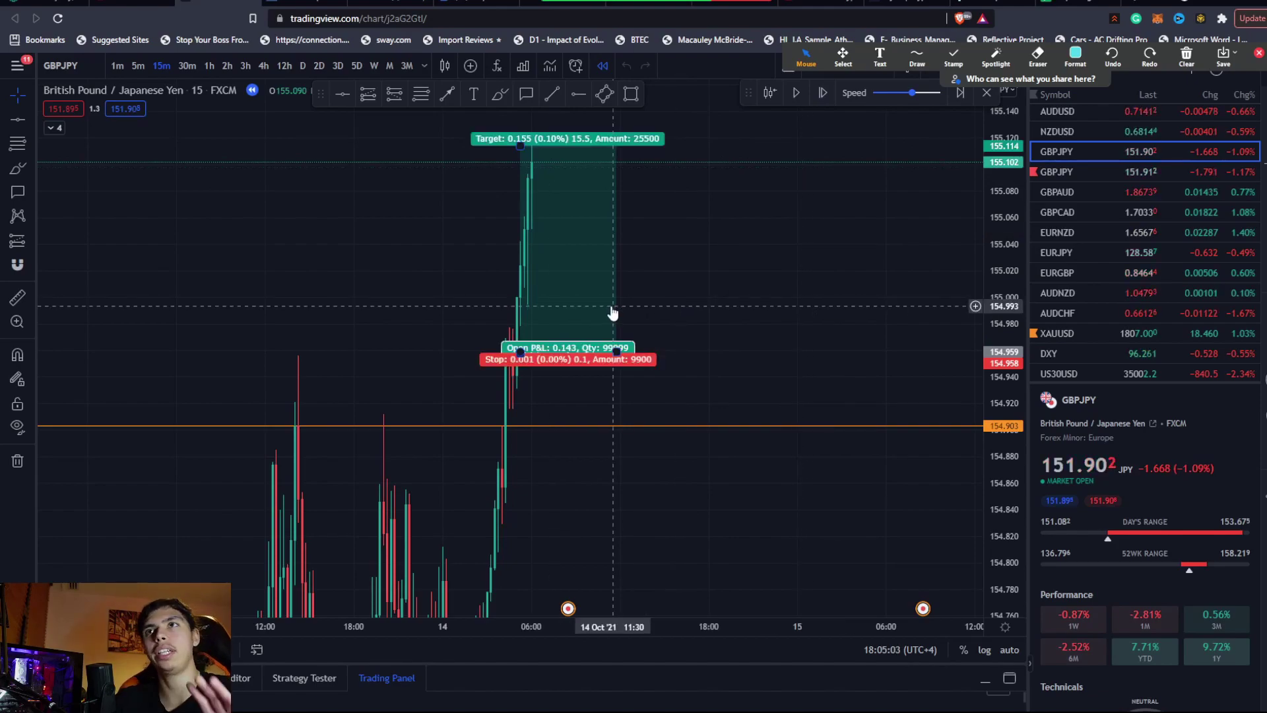
click(572, 164)
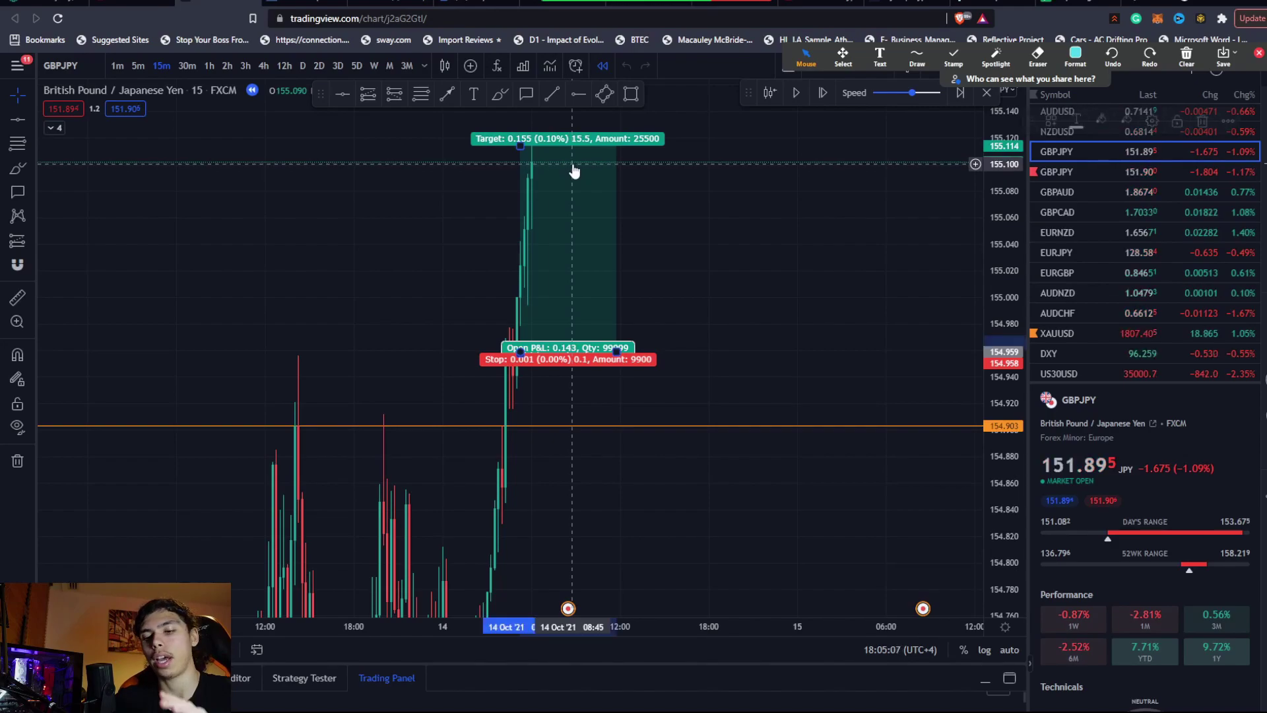
key(Delete)
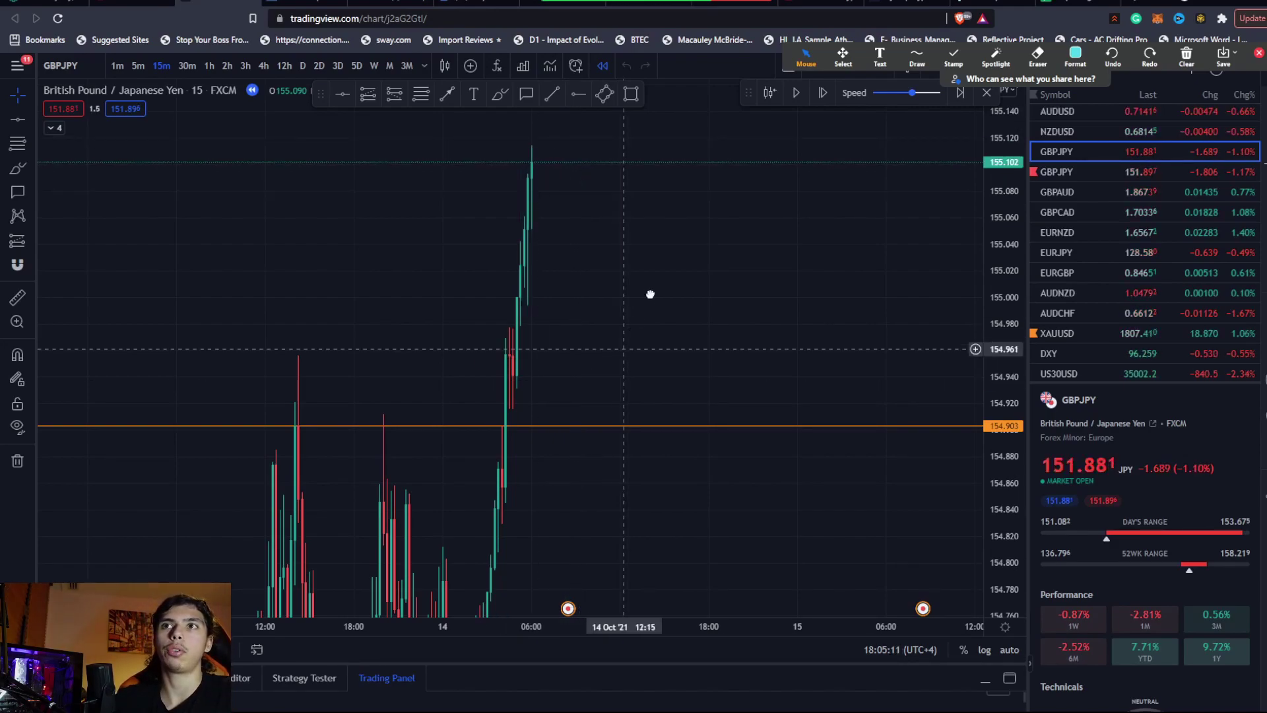
drag(645, 302, 703, 297)
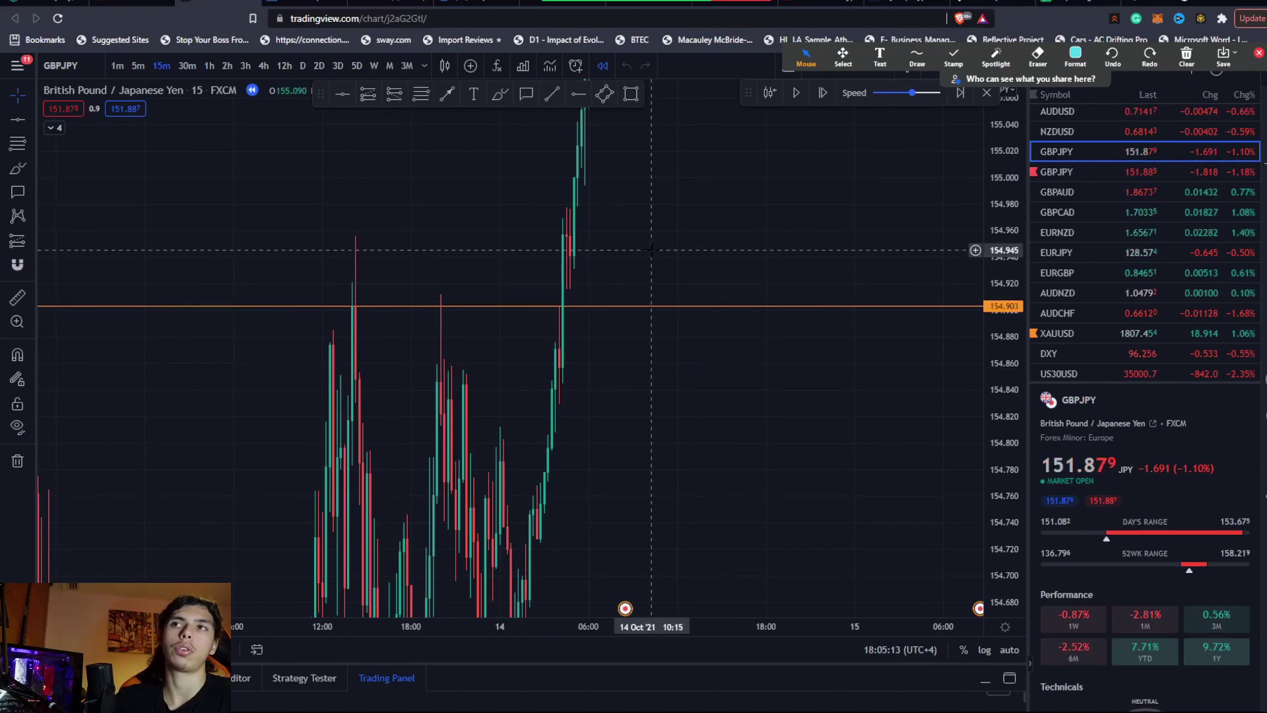